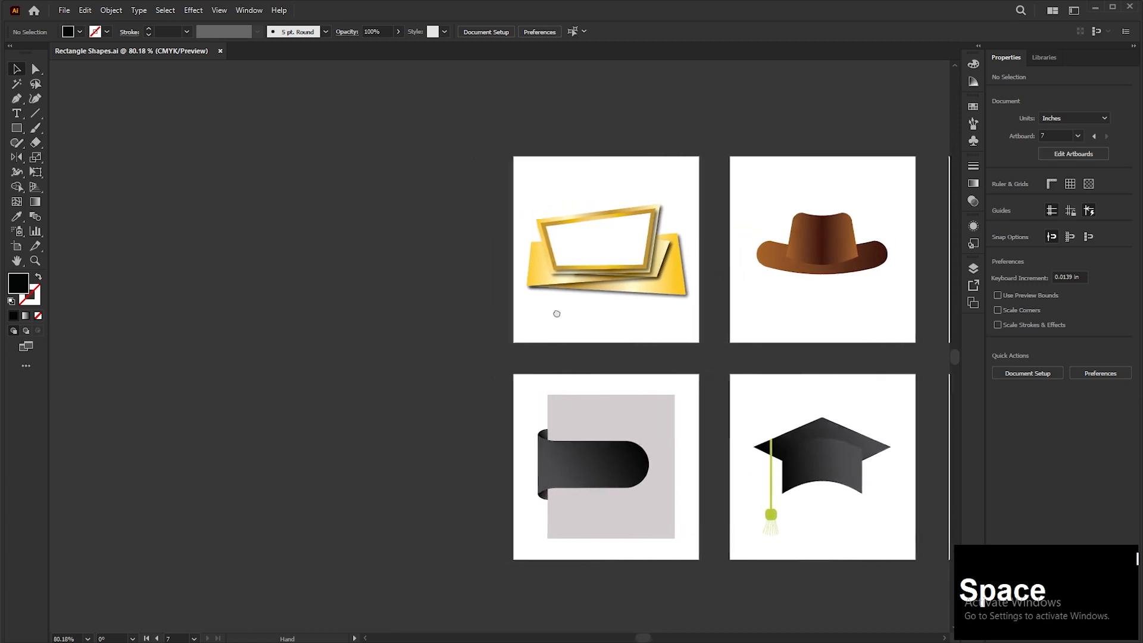
# Duplicate Artboard 1 together with its gold banner artwork into the empty space beside it, and undo the copy
pyautogui.click(17, 245)
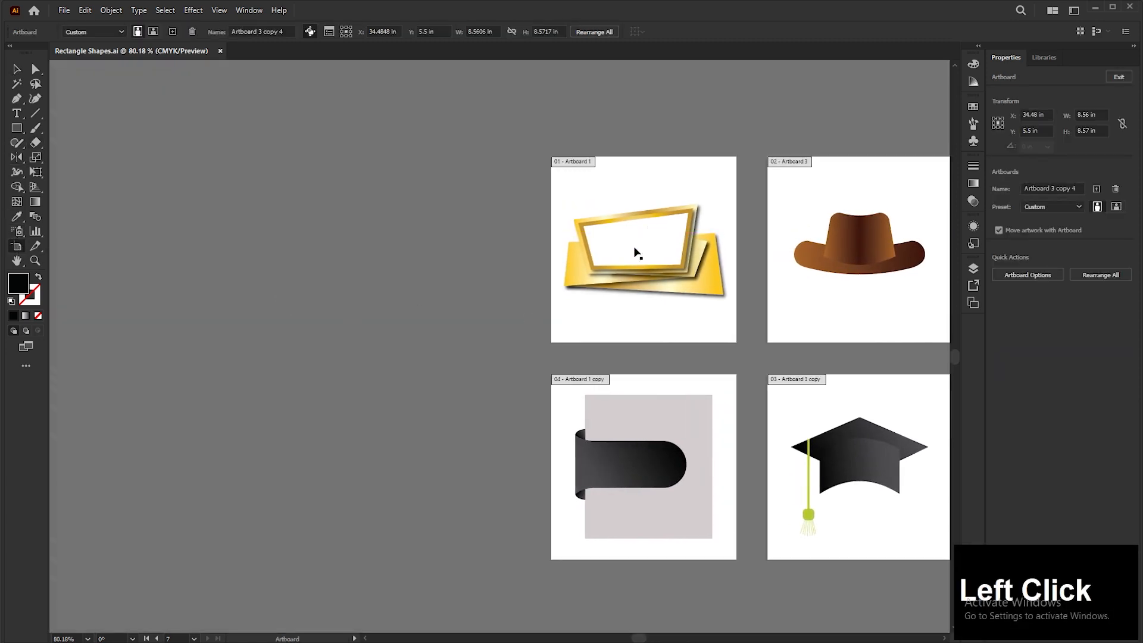
pyautogui.moveTo(636, 253); pyautogui.dragTo(162, 252)
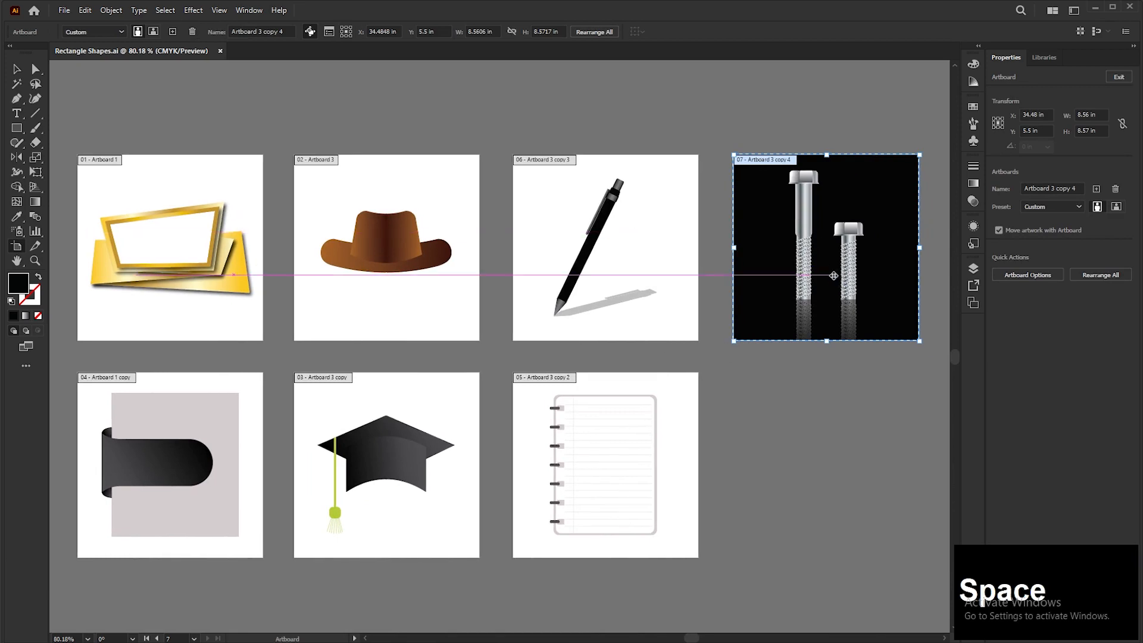
pyautogui.moveTo(218, 298); pyautogui.dragTo(601, 298)
pyautogui.click(540, 189)
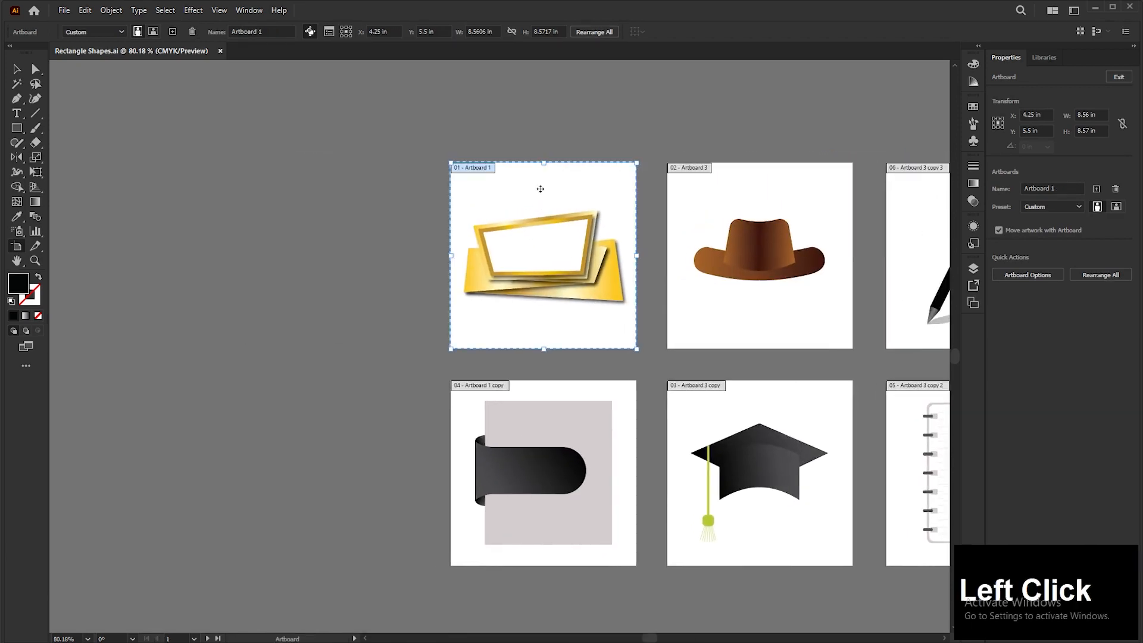
pyautogui.moveTo(615, 183); pyautogui.dragTo(394, 184)
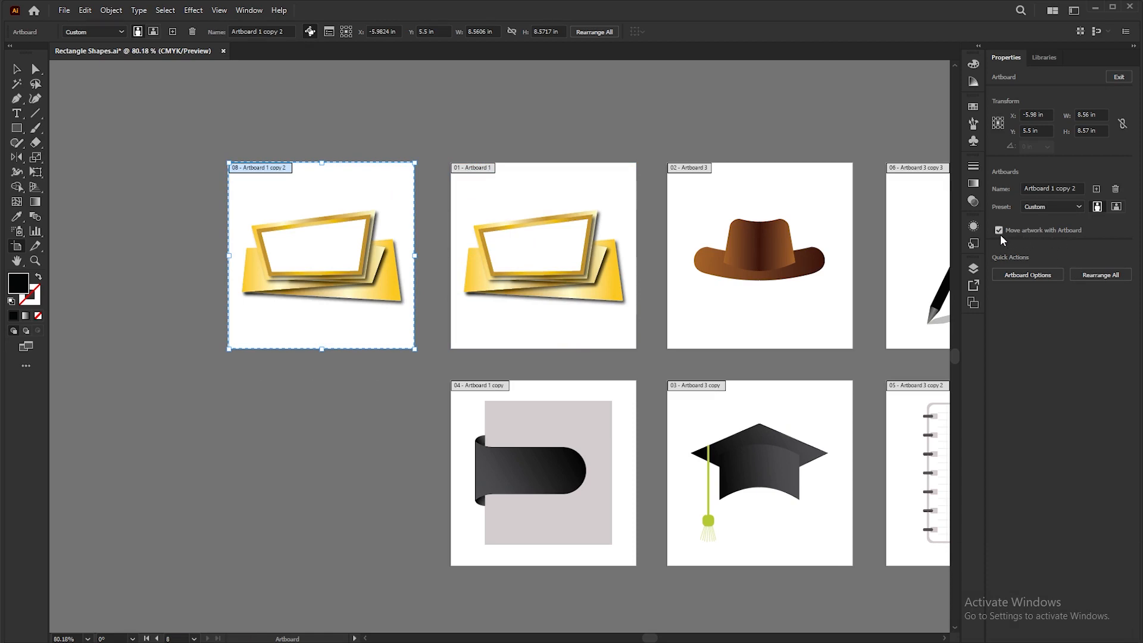
pyautogui.hotkey('ctrl', 'z')
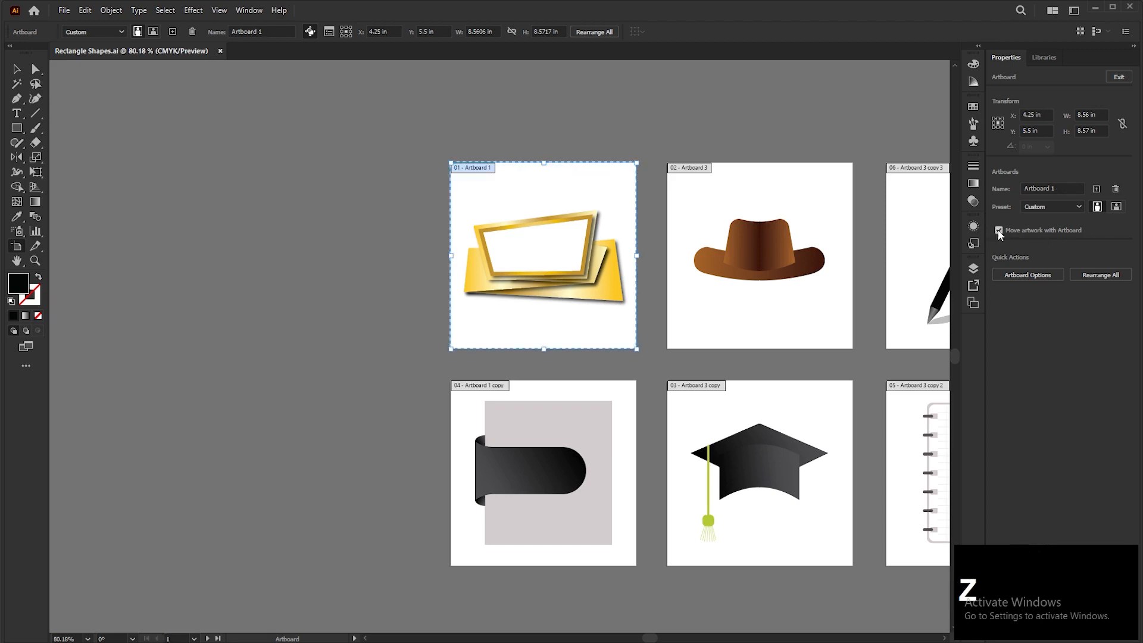
# Turn off Move artwork with Artboard, and try duplicating Artboard 1 as an empty artboard before deleting the copy
pyautogui.click(999, 231)
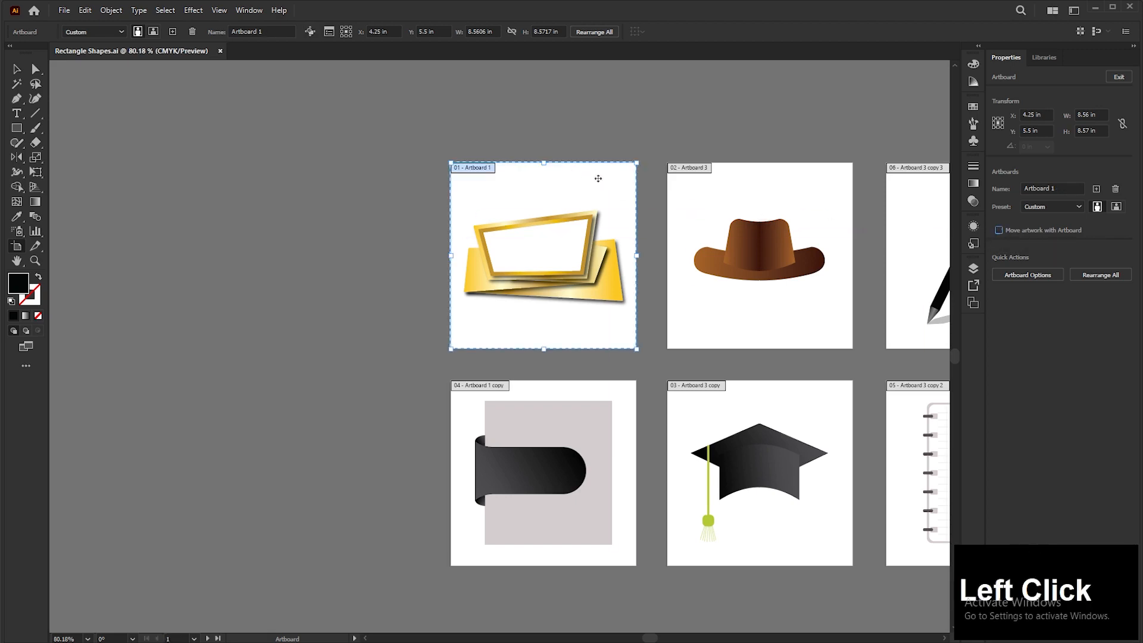
pyautogui.moveTo(598, 179); pyautogui.dragTo(392, 184)
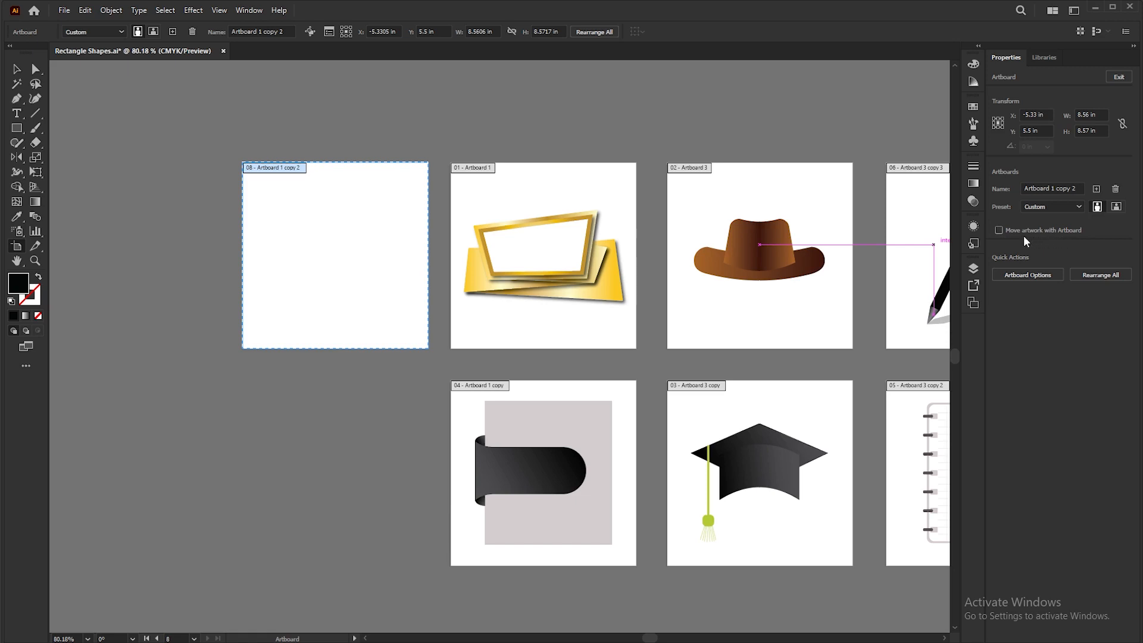
pyautogui.press('Delete')
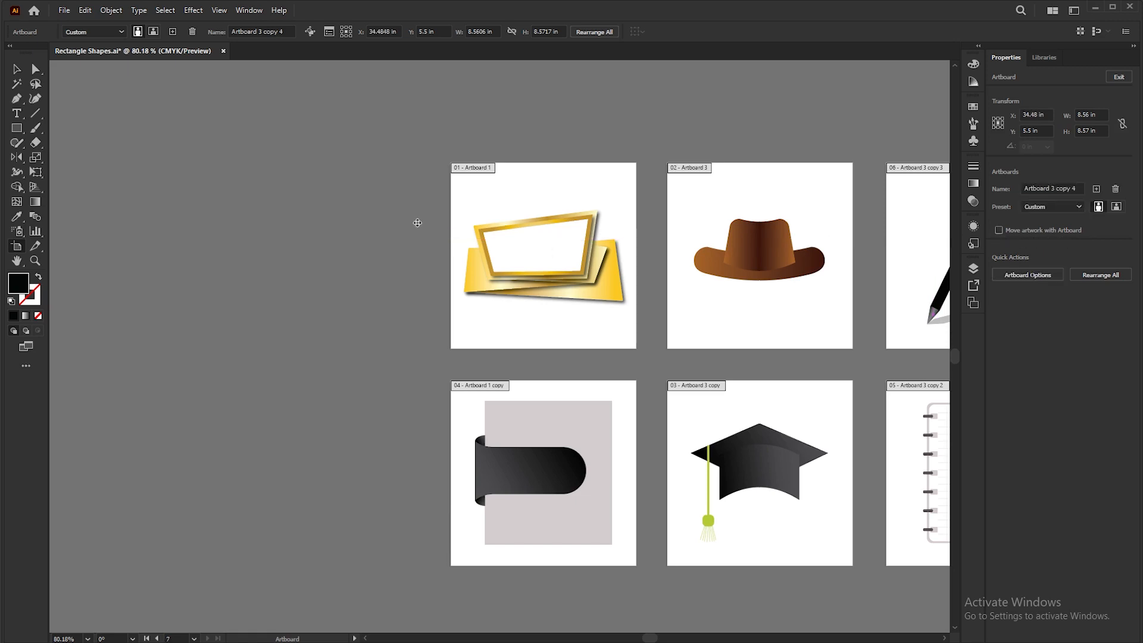
# Add a new artboard, place it to the left of Artboard 1 in the upper row, and leave artboard editing
pyautogui.click(484, 188)
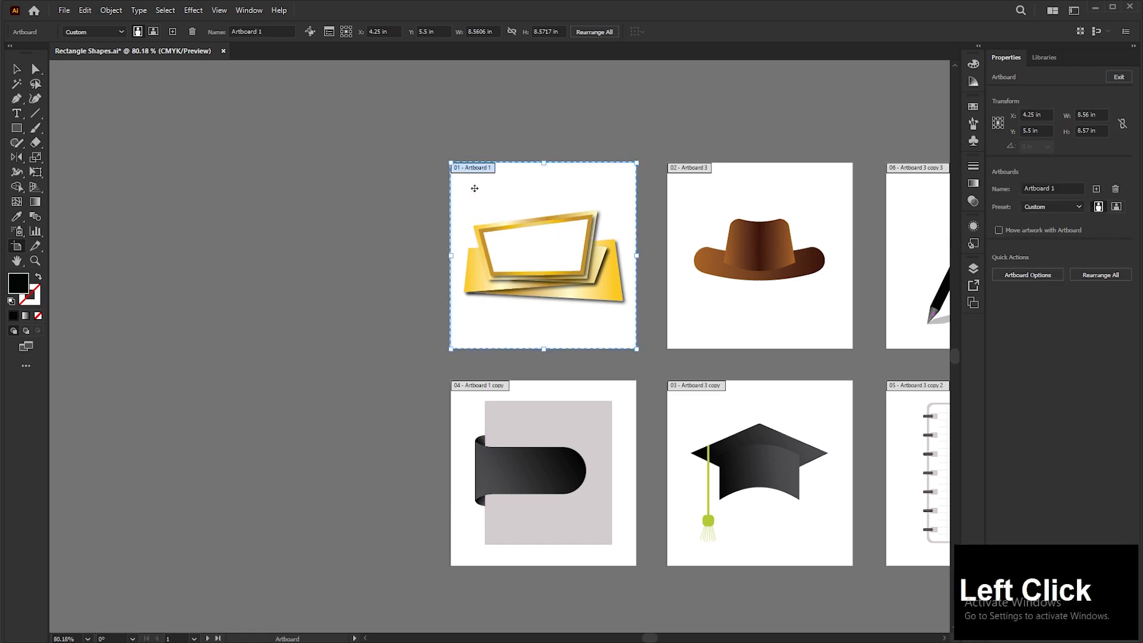
pyautogui.click(172, 31)
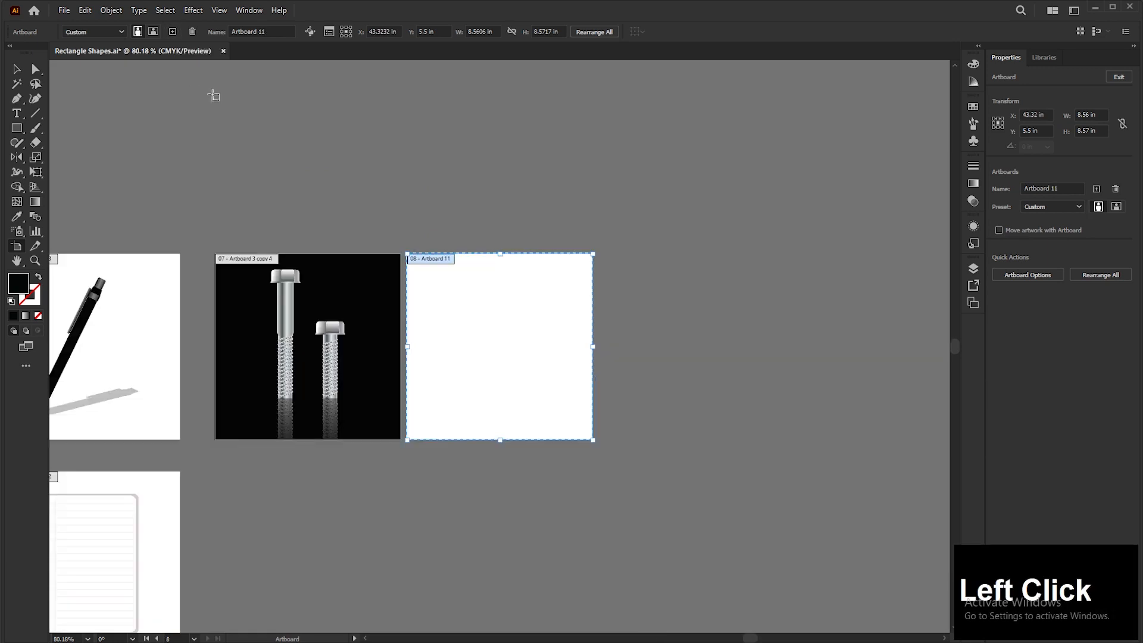
pyautogui.scroll(-3, 642, 238)
pyautogui.scroll(2, 265, 277)
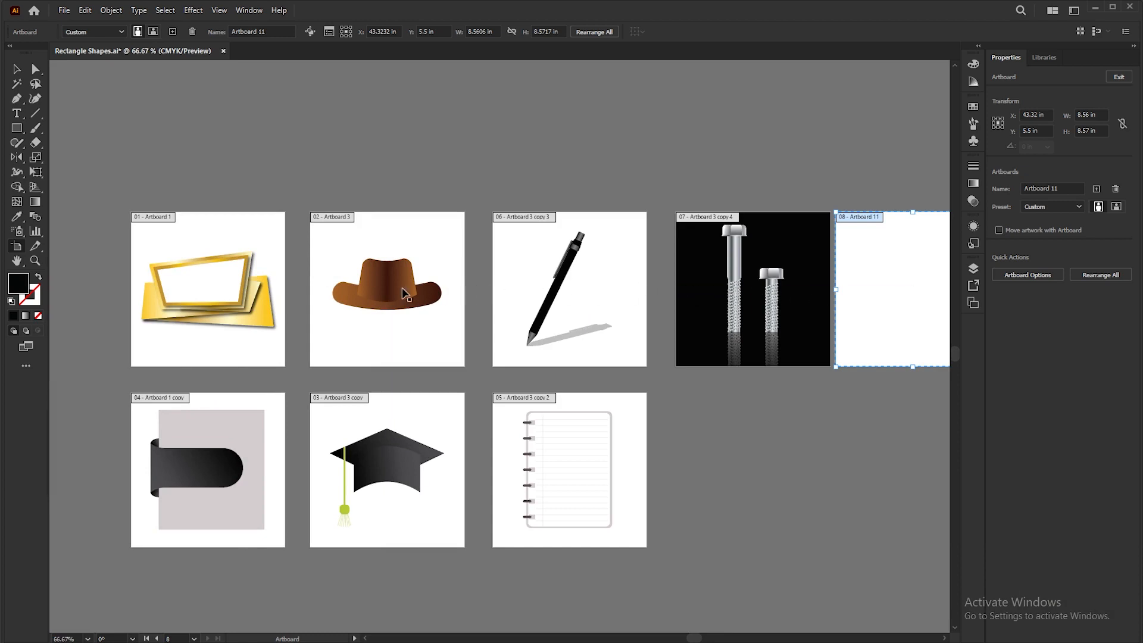
pyautogui.press('space')
pyautogui.moveTo(827, 410); pyautogui.dragTo(684, 413)
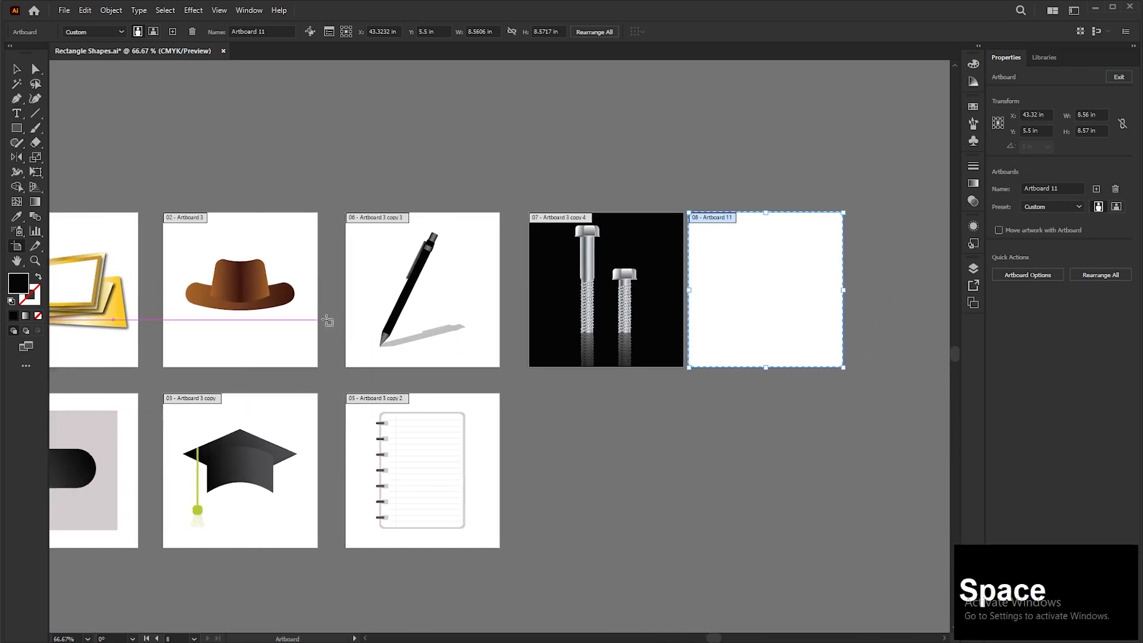
pyautogui.scroll(-2, 705, 328)
pyautogui.moveTo(760, 303); pyautogui.dragTo(314, 304)
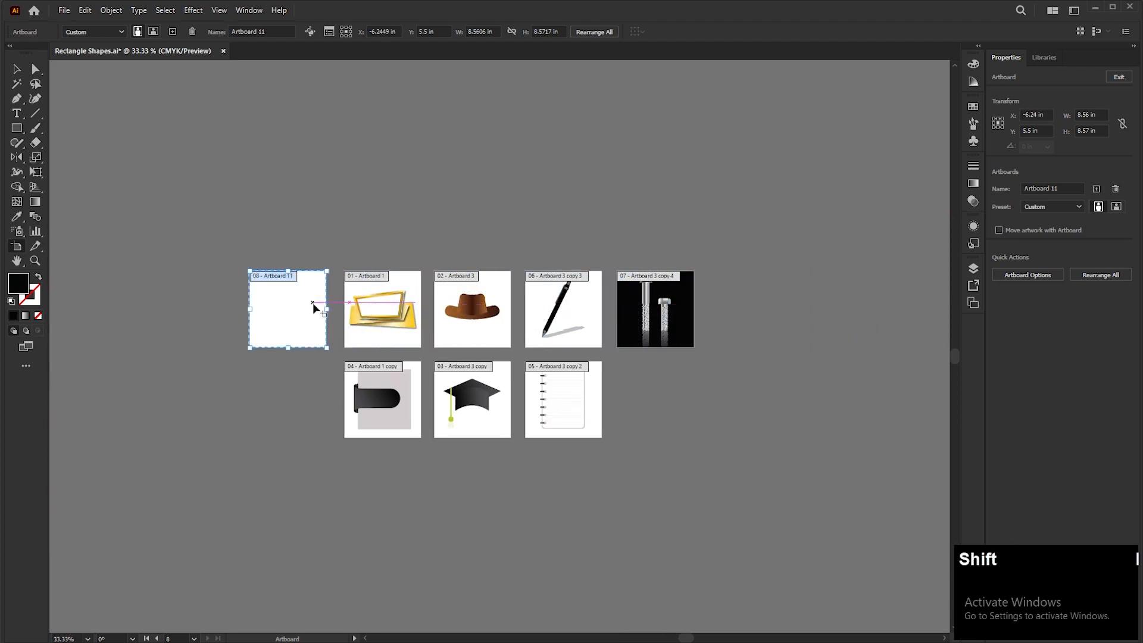
pyautogui.scroll(3, 242, 313)
pyautogui.moveTo(469, 290); pyautogui.dragTo(516, 307)
pyautogui.scroll(2, 516, 307)
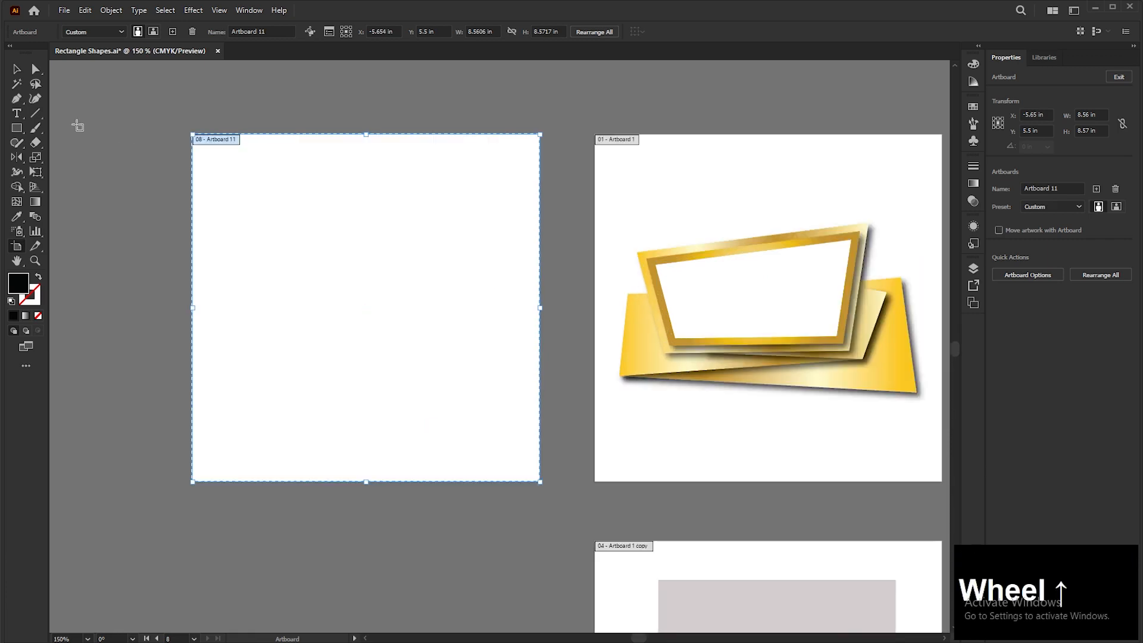
pyautogui.click(18, 70)
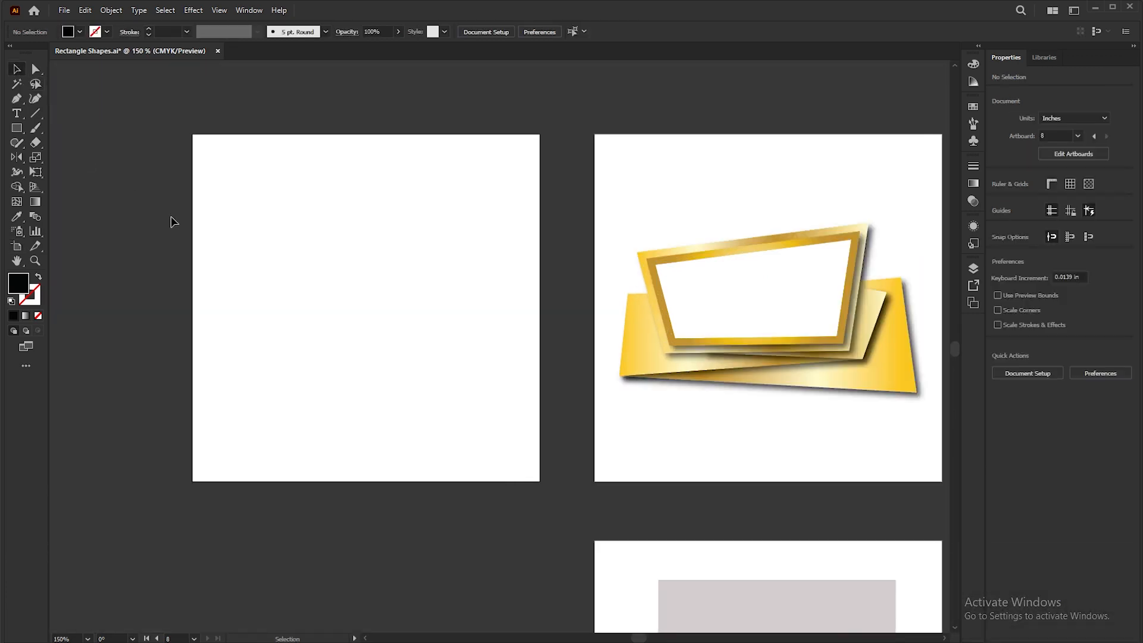
# Look over the finished designs on the existing artboards and the gold banner beside the empty artboard
pyautogui.scroll(-1, 450, 292)
pyautogui.moveTo(714, 412); pyautogui.dragTo(712, 364)
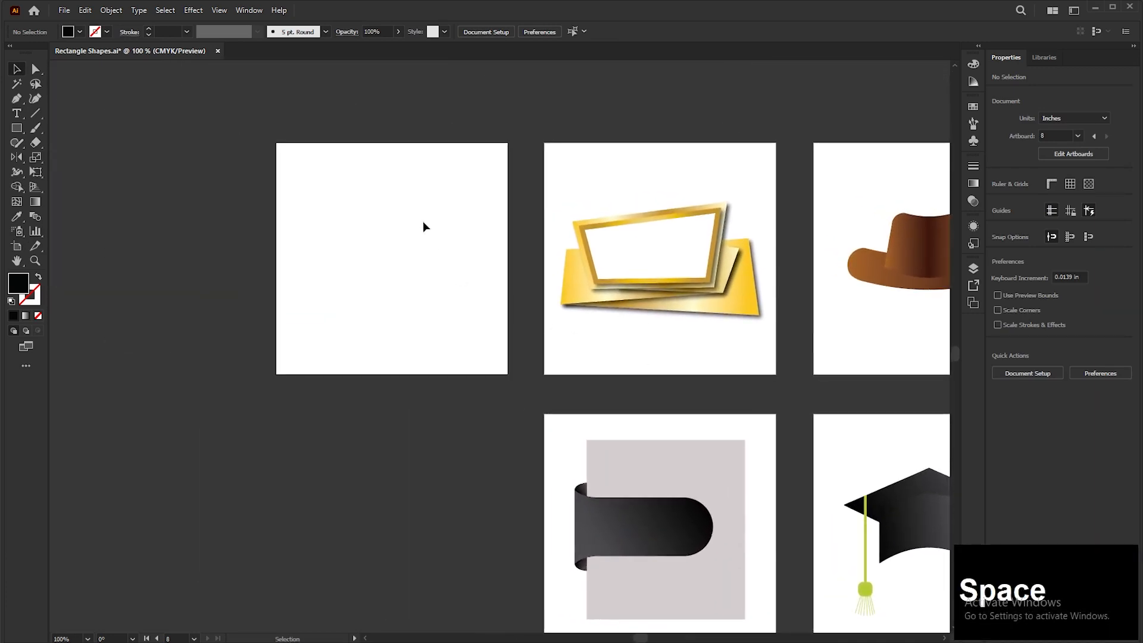
pyautogui.scroll(1, 423, 221)
pyautogui.moveTo(824, 454); pyautogui.dragTo(248, 276)
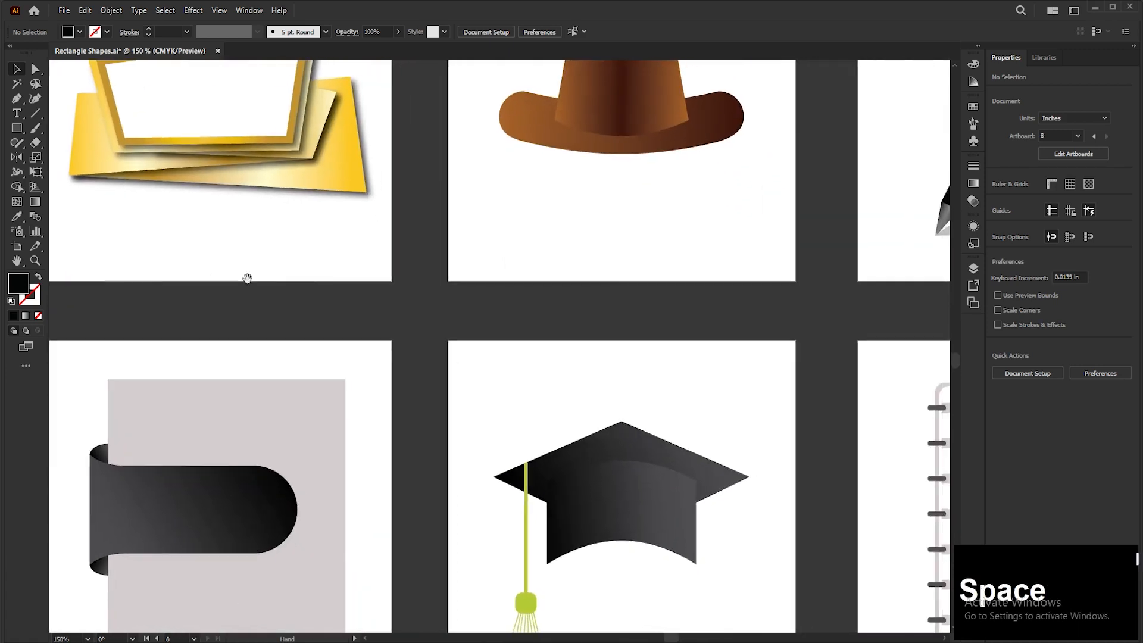
pyautogui.scroll(-2, 456, 289)
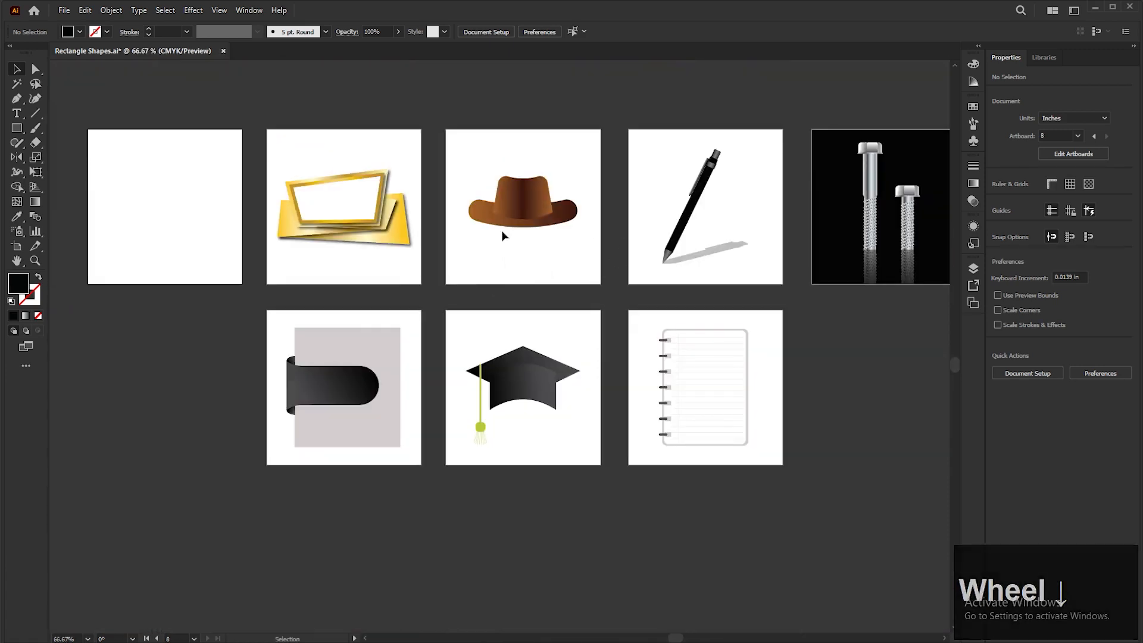
pyautogui.moveTo(315, 216); pyautogui.dragTo(636, 287)
pyautogui.scroll(2, 451, 285)
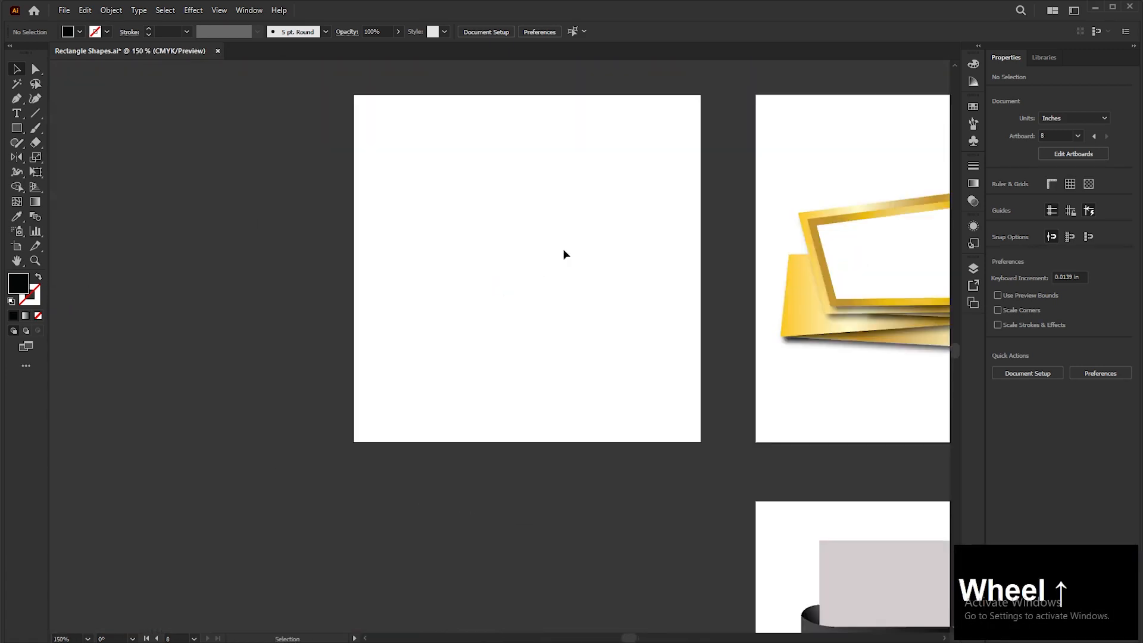
pyautogui.moveTo(565, 255); pyautogui.dragTo(376, 284)
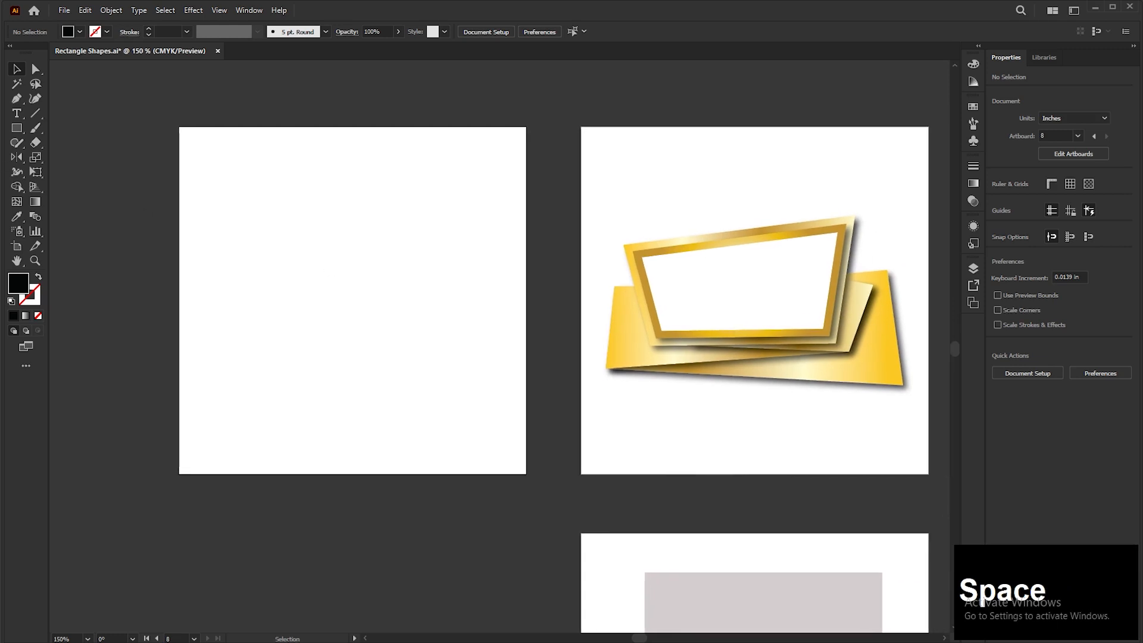
# Draw a rectangle about 4.45 by 2.62 in on the empty artboard and move three of its corners to form a slanted trapezoid
pyautogui.click(17, 129)
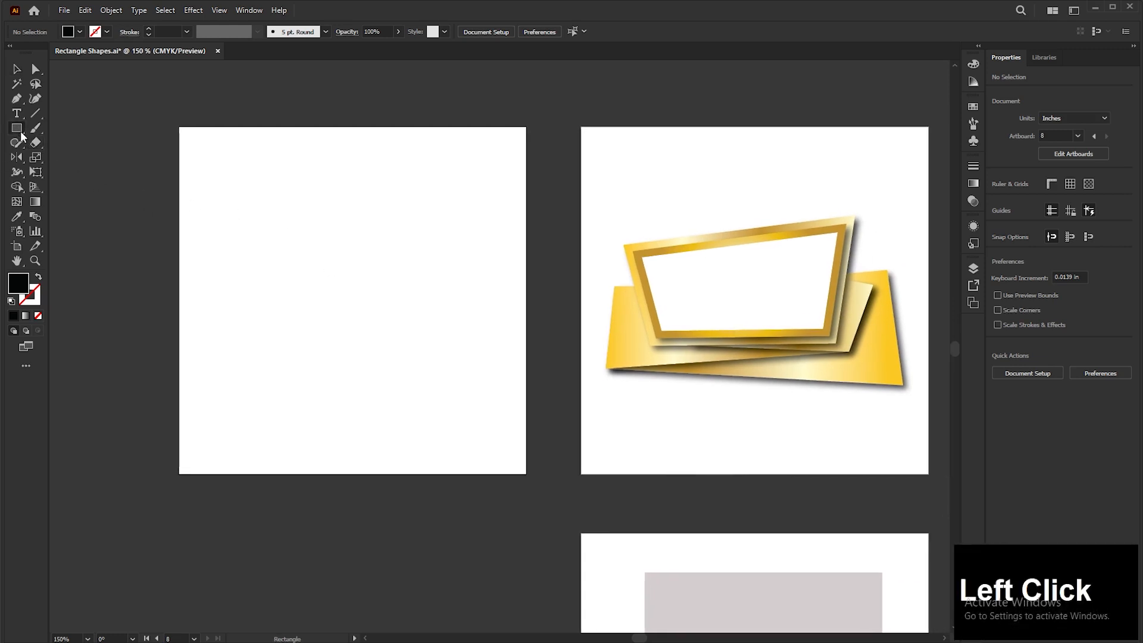
pyautogui.moveTo(260, 205); pyautogui.dragTo(441, 307)
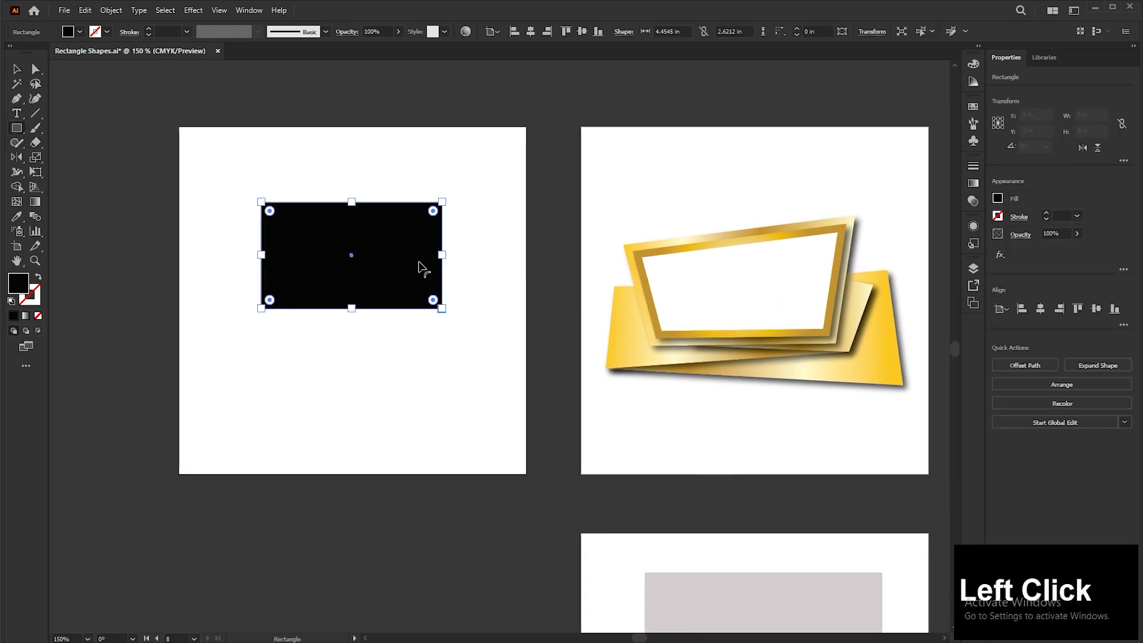
pyautogui.scroll(1, 398, 232)
pyautogui.click(36, 69)
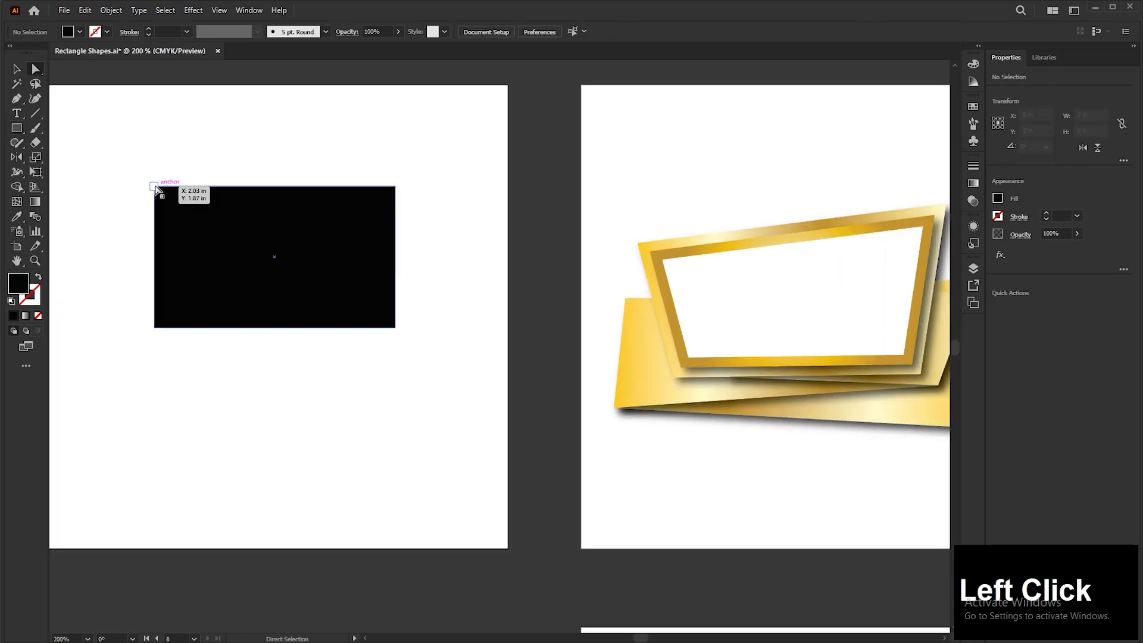
pyautogui.click(154, 186)
pyautogui.moveTo(155, 187); pyautogui.dragTo(118, 209)
pyautogui.moveTo(396, 186); pyautogui.dragTo(407, 178)
pyautogui.moveTo(396, 327); pyautogui.dragTo(359, 307)
pyautogui.click(17, 69)
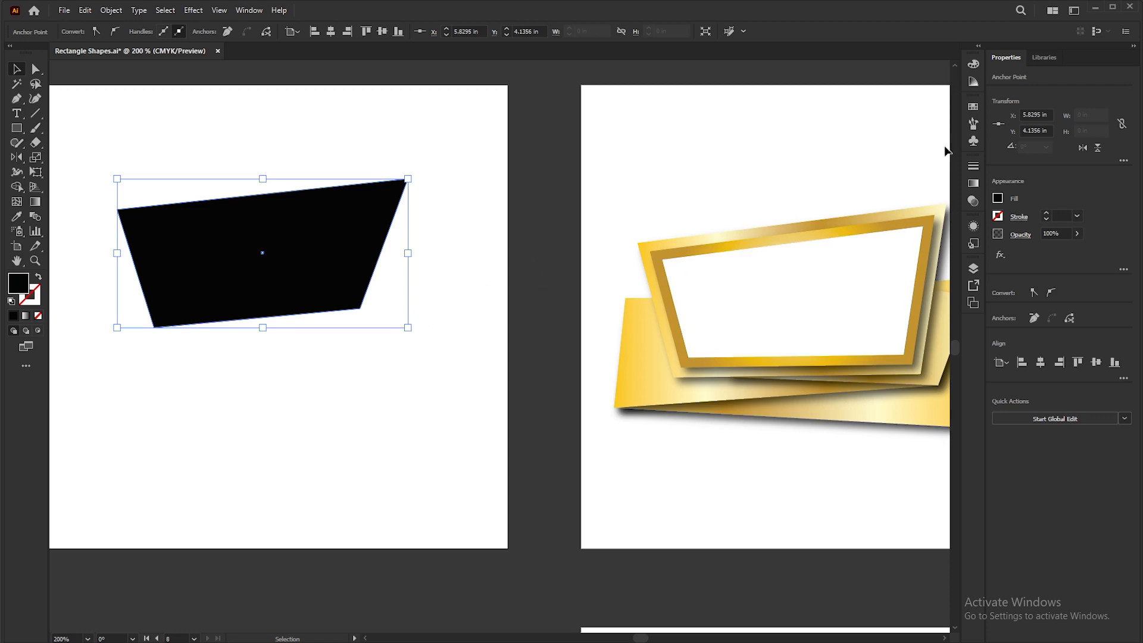
# Fill the slanted trapezoid with an orange swatch
pyautogui.click(973, 108)
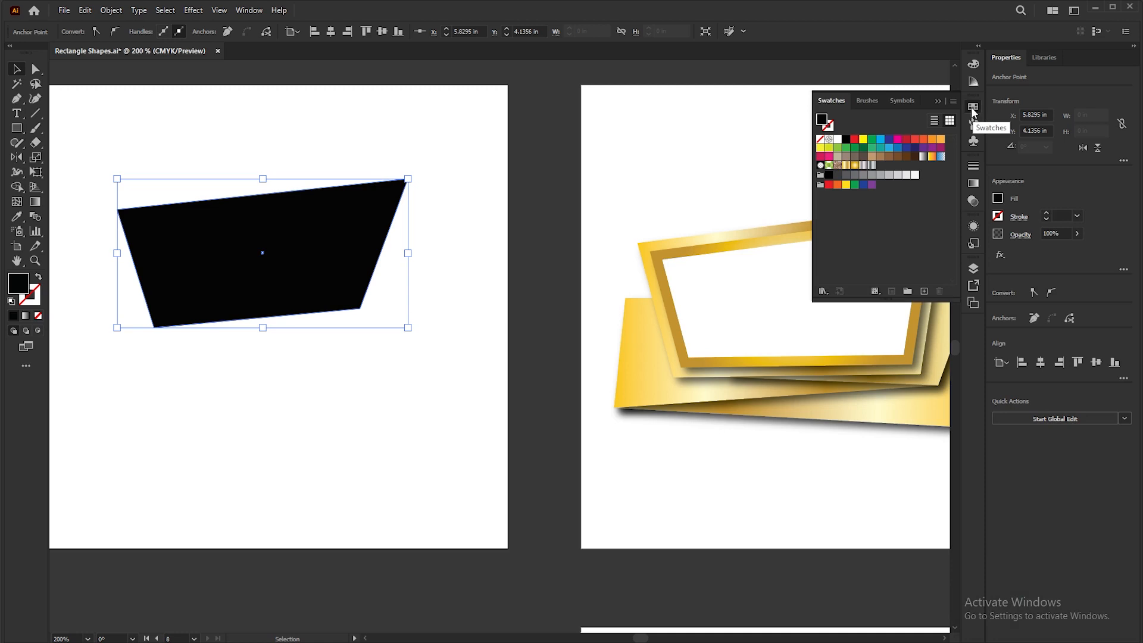
pyautogui.click(897, 139)
pyautogui.click(906, 138)
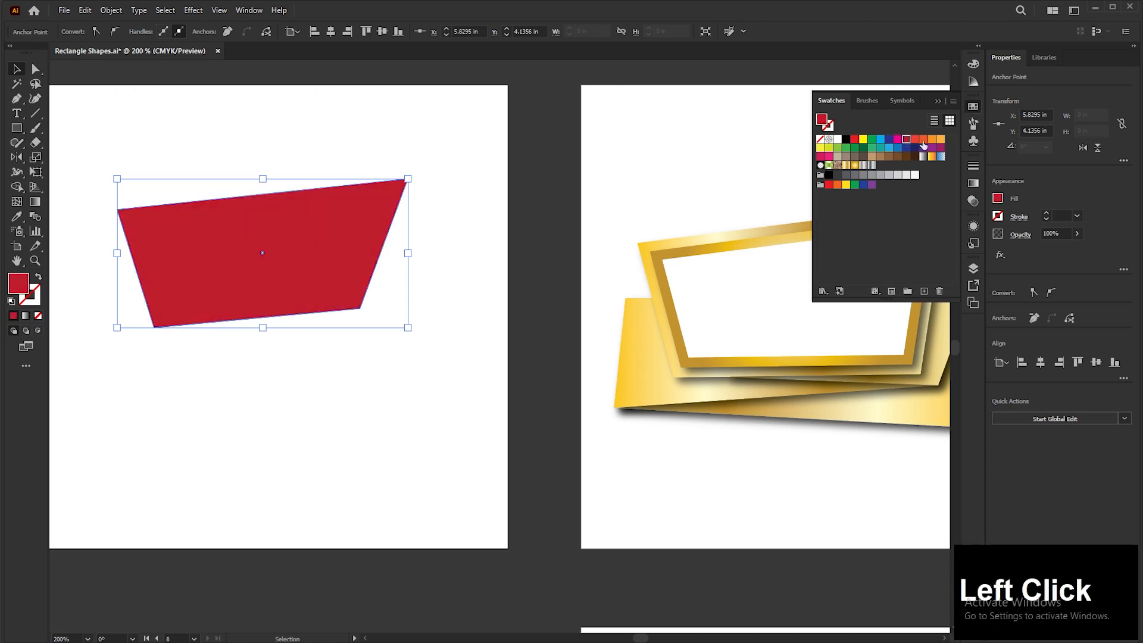
pyautogui.click(923, 139)
pyautogui.click(937, 102)
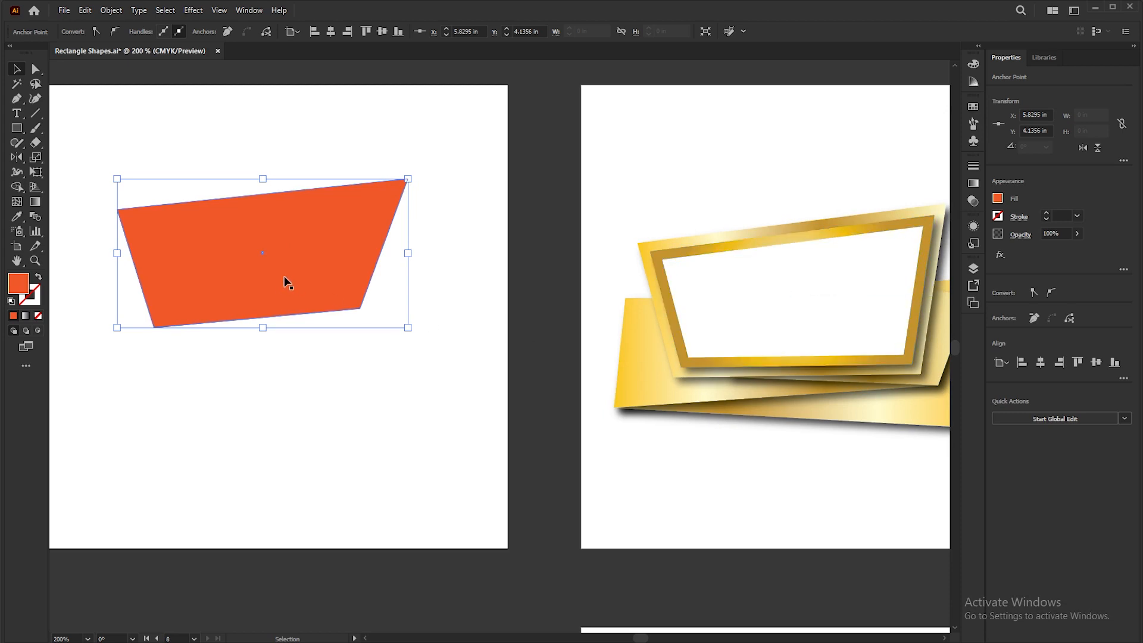
# Try outlining the trapezoid with a stroke-only copy pasted in front and scaled to about 6.22 by 3.18 in, and delete the copy
pyautogui.click(234, 300)
pyautogui.hotkey('ctrl', 'c')
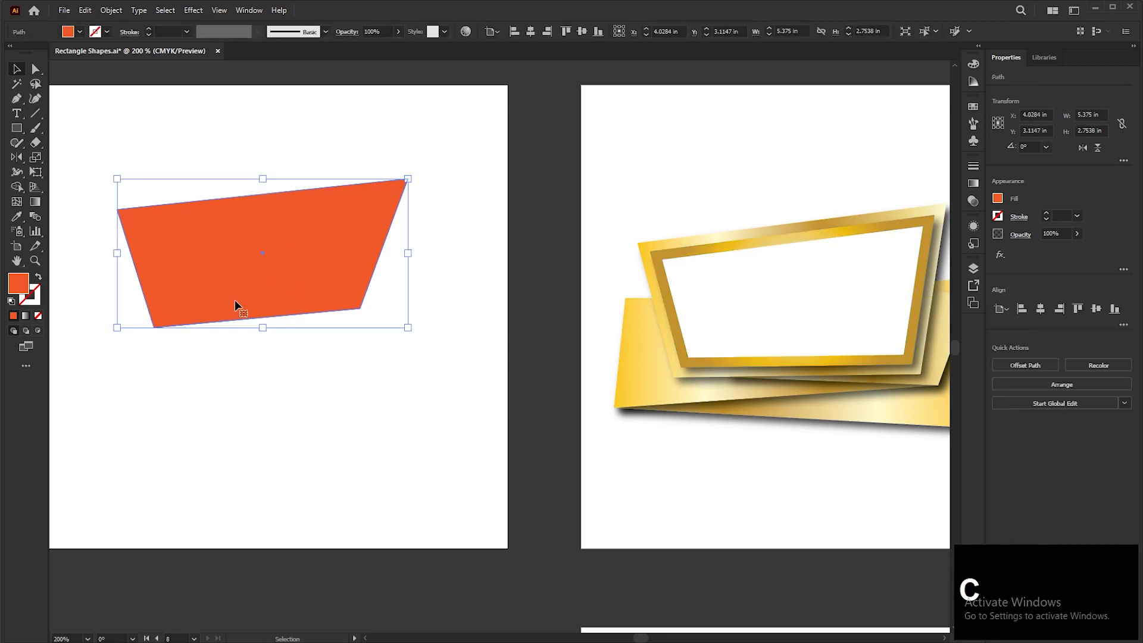
pyautogui.hotkey('ctrl', 'f')
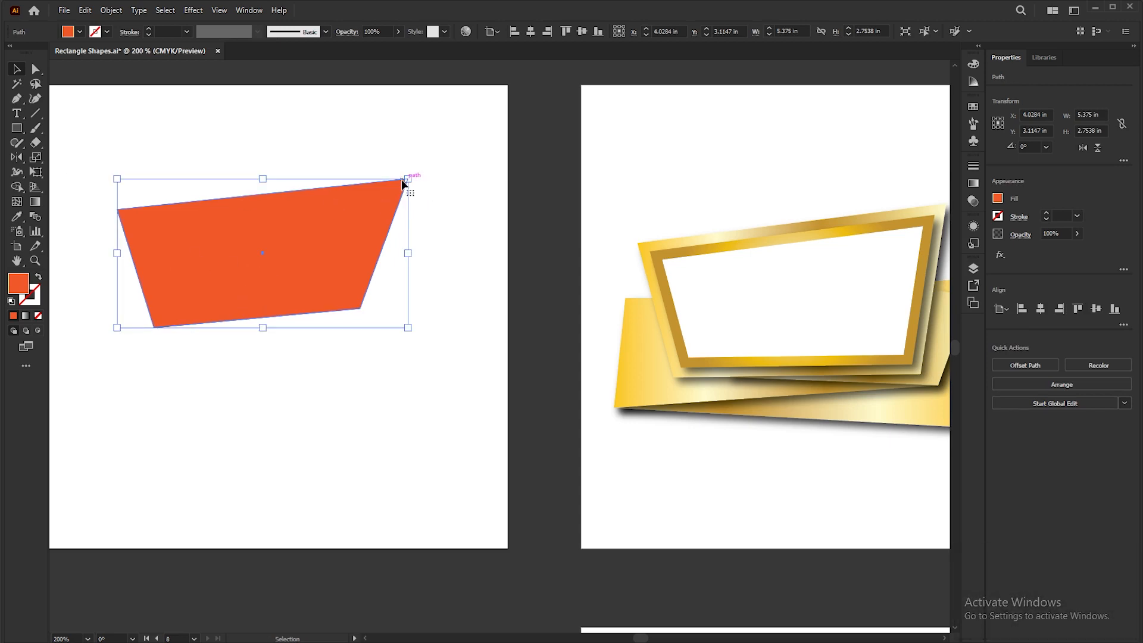
pyautogui.click(38, 278)
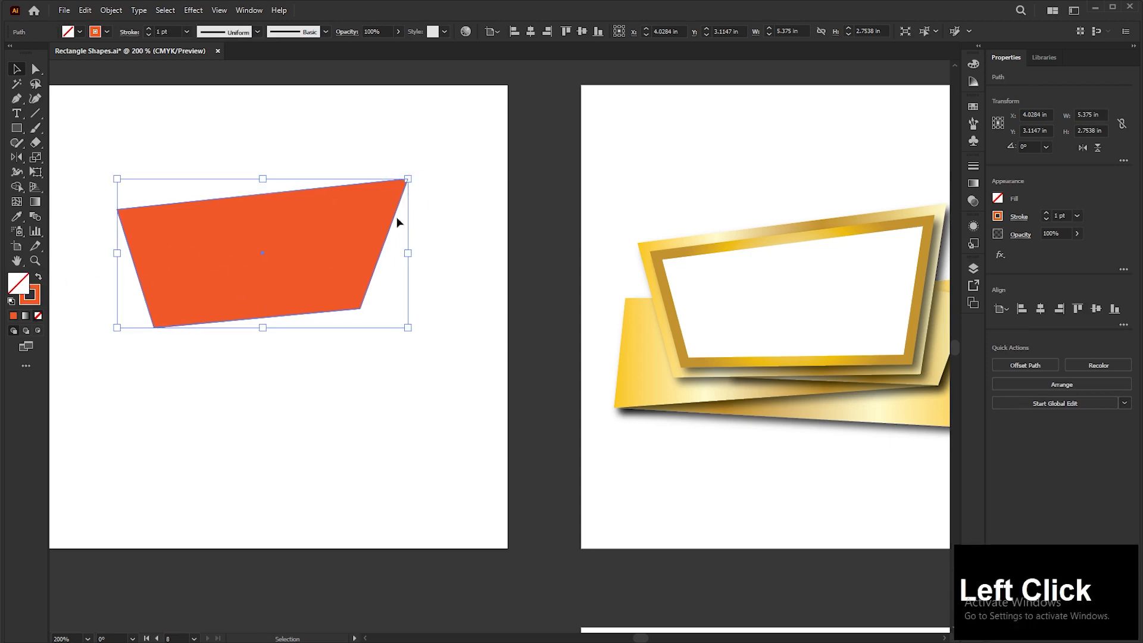
pyautogui.moveTo(411, 177); pyautogui.dragTo(431, 168)
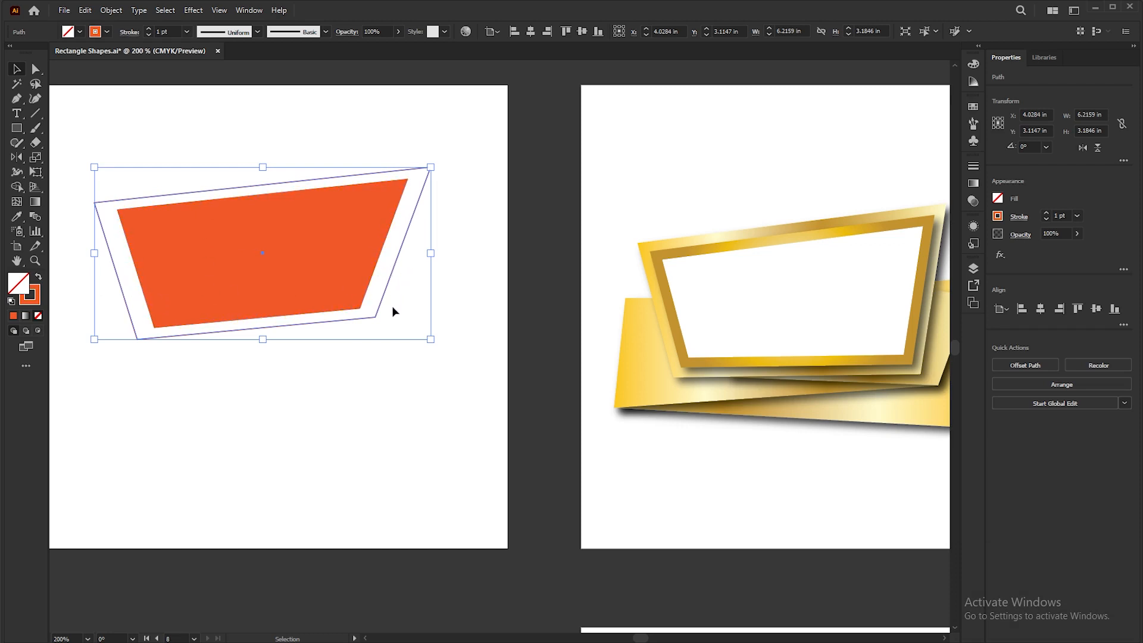
pyautogui.press('Delete')
# Offset the orange trapezoid's path outward by 0.1389 in with Miter joins and a miter limit of 4
pyautogui.click(263, 238)
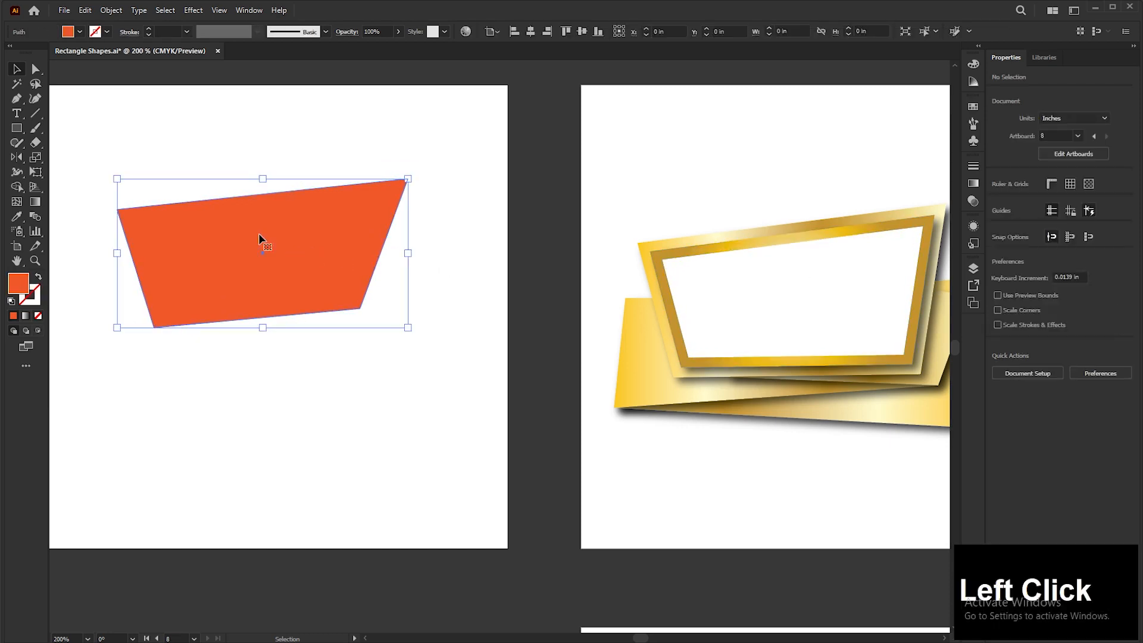
pyautogui.click(110, 10)
pyautogui.moveTo(171, 322)
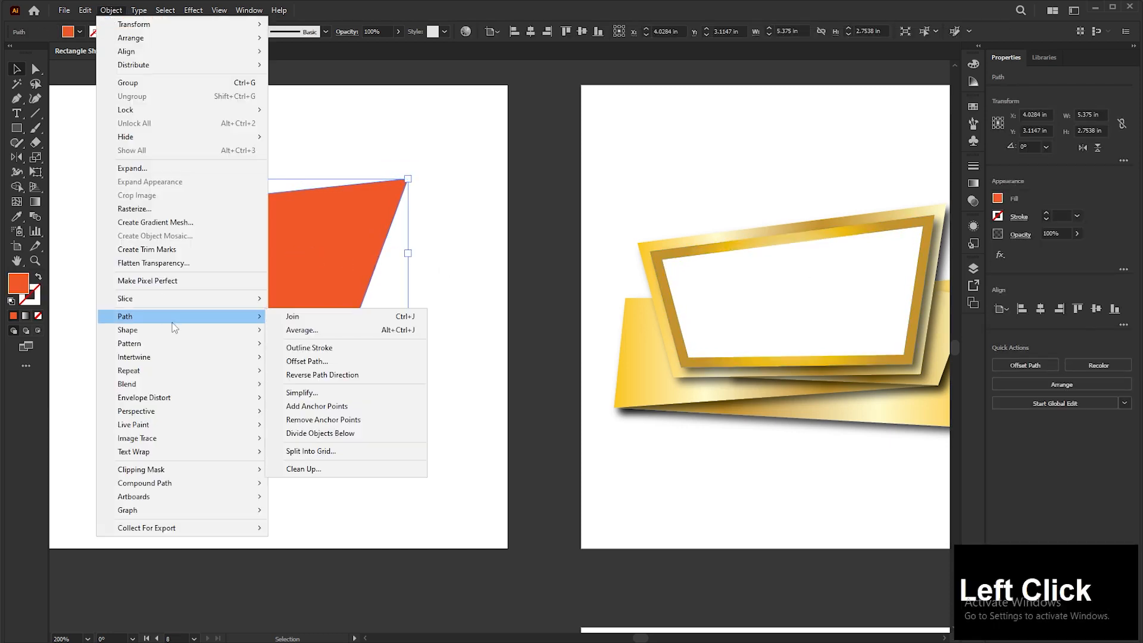
pyautogui.click(320, 361)
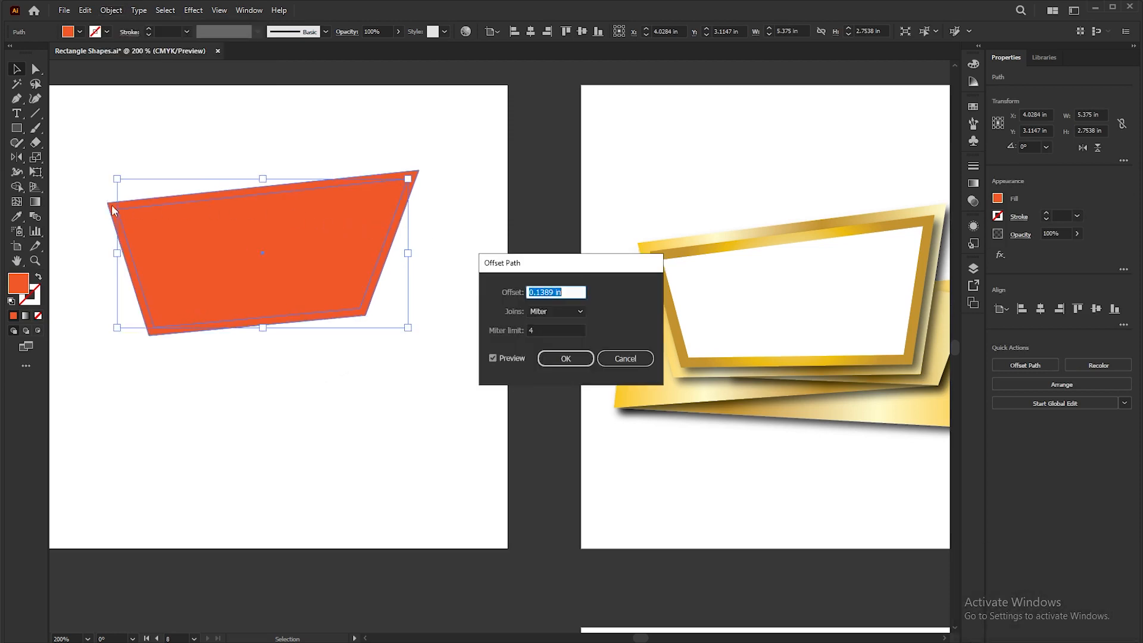
pyautogui.click(566, 359)
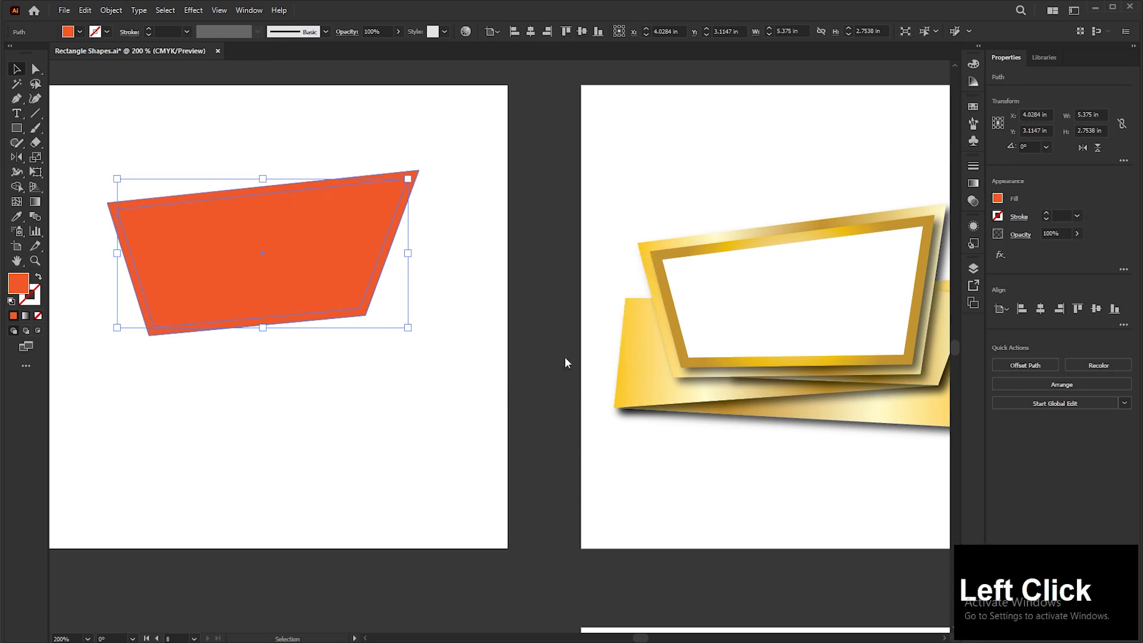
# Fill the inner trapezoid with the white sampled from the centre of the reference banner
pyautogui.click(17, 216)
pyautogui.click(762, 279)
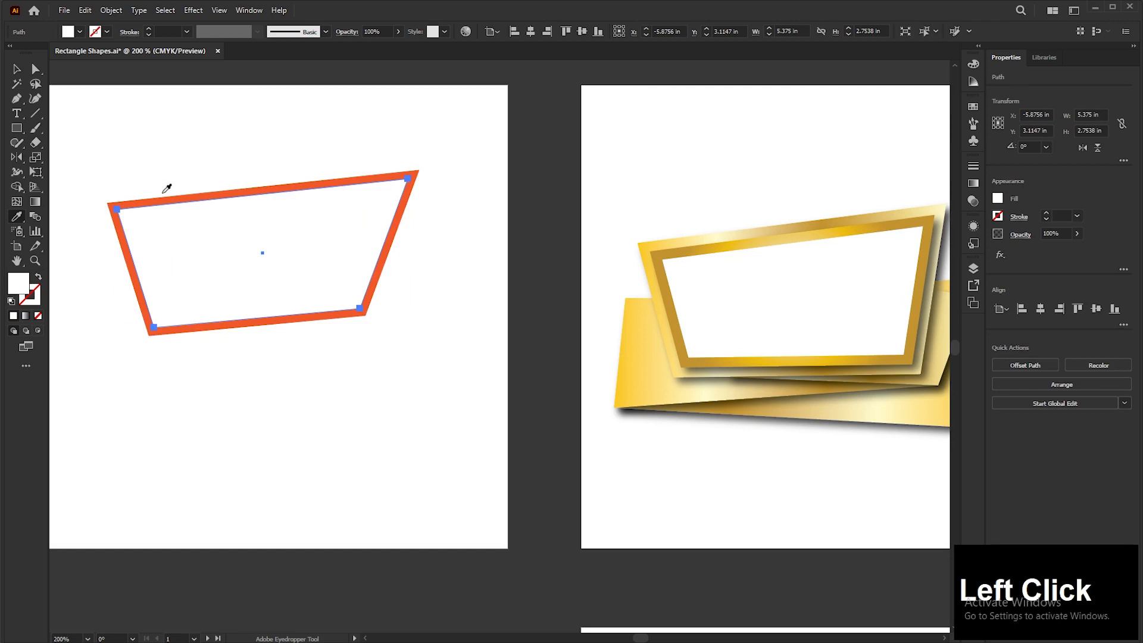
pyautogui.click(17, 70)
pyautogui.click(383, 146)
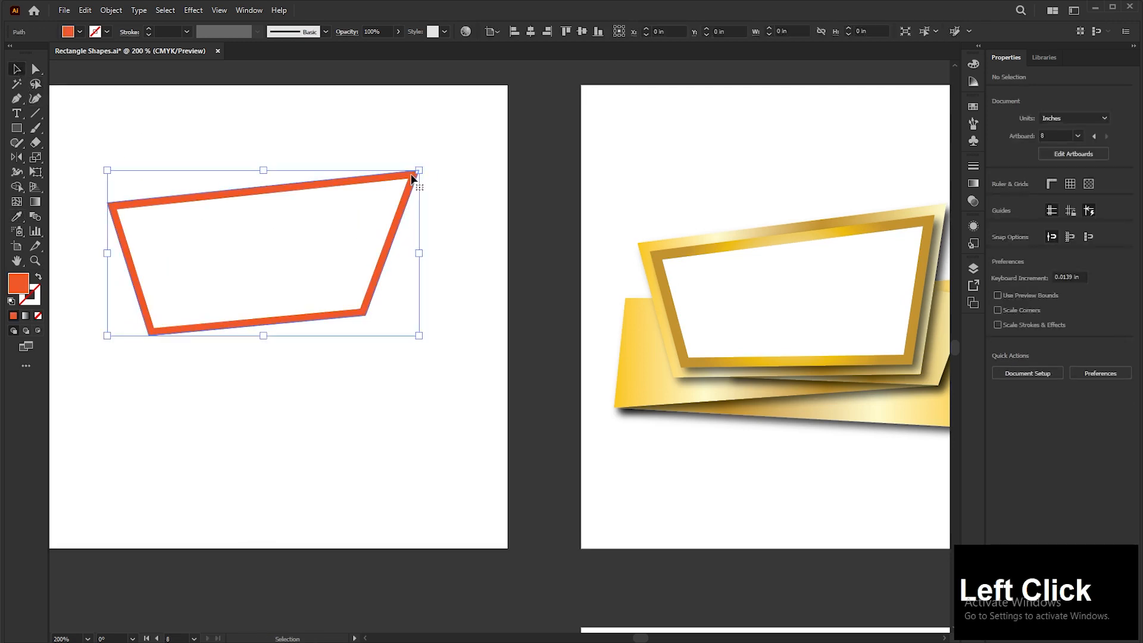
# Fill the orange offset frame with the gold gradient sampled from the reference banner's inner border
pyautogui.click(416, 173)
pyautogui.click(17, 216)
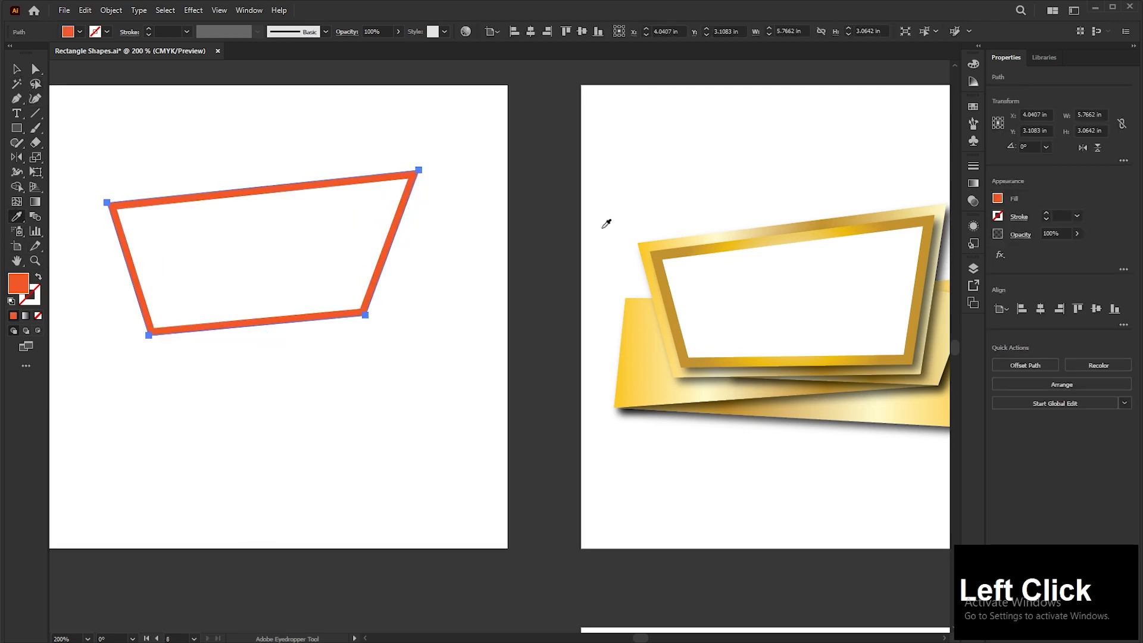
pyautogui.click(668, 247)
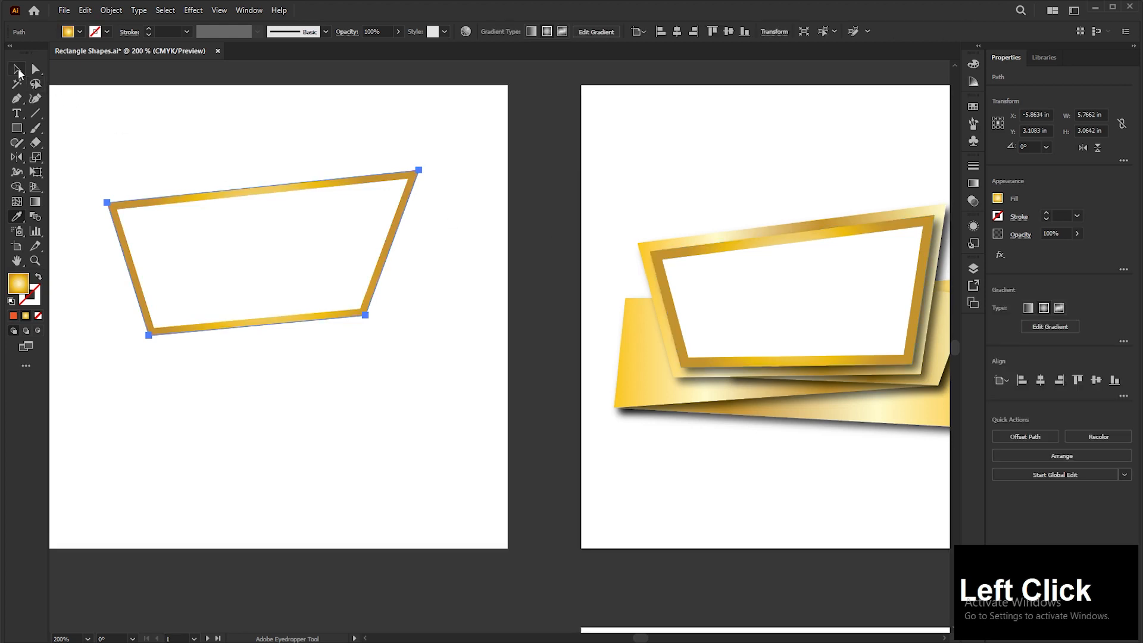
pyautogui.click(18, 71)
pyautogui.click(229, 147)
# Offset the gold frame's path outward by 0.125 in with Miter joins and a miter limit of 4
pyautogui.click(269, 187)
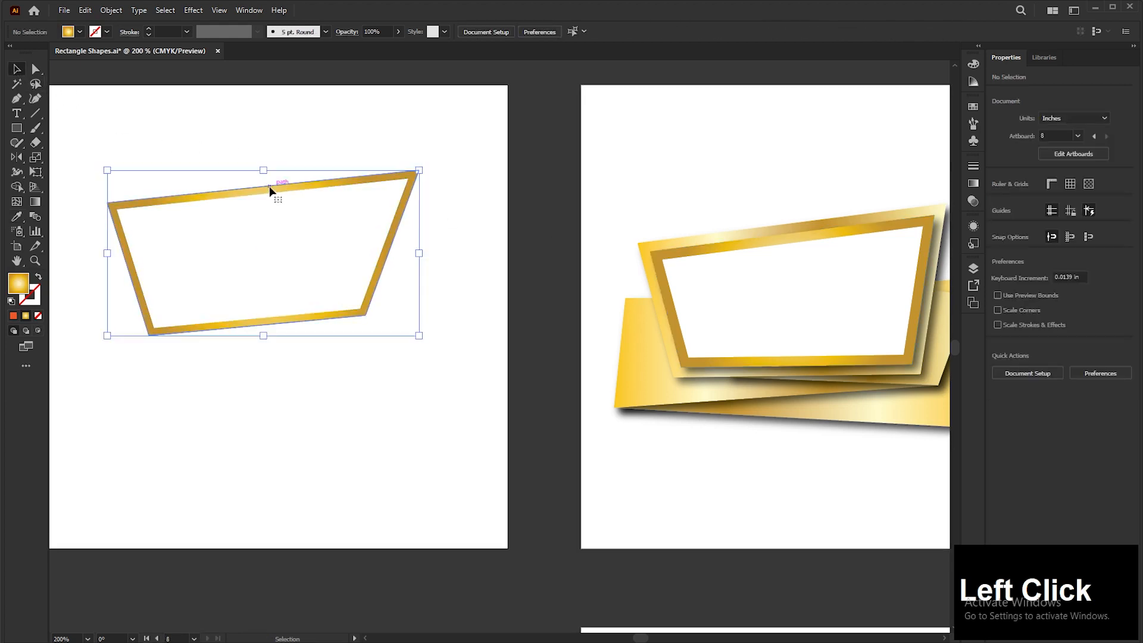
pyautogui.moveTo(180, 198); pyautogui.dragTo(234, 219)
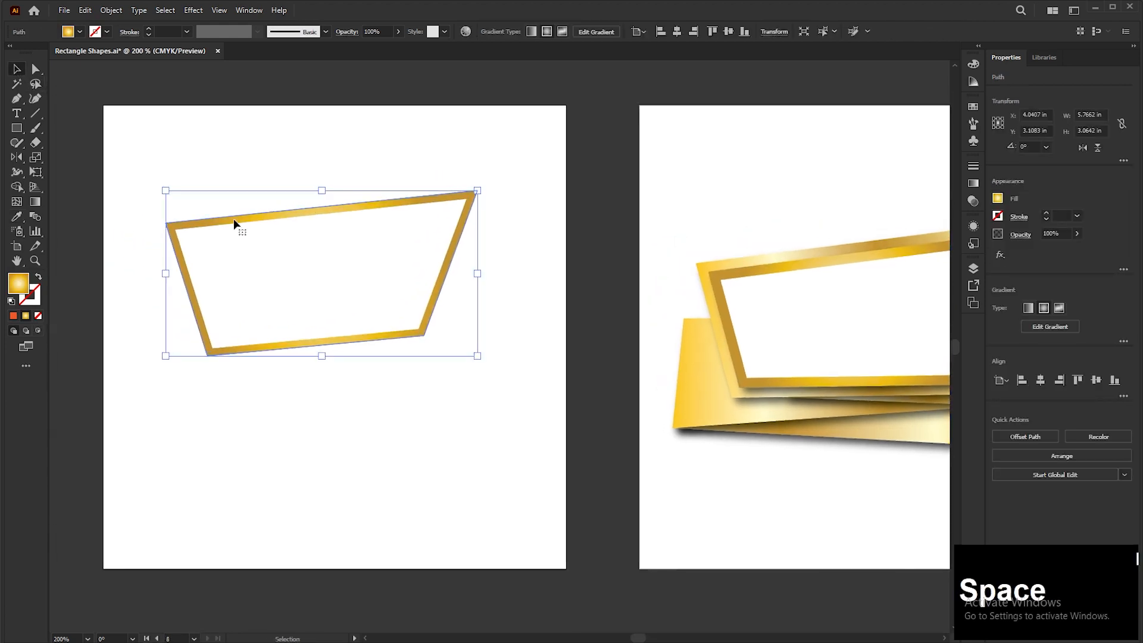
pyautogui.scroll(1, 234, 219)
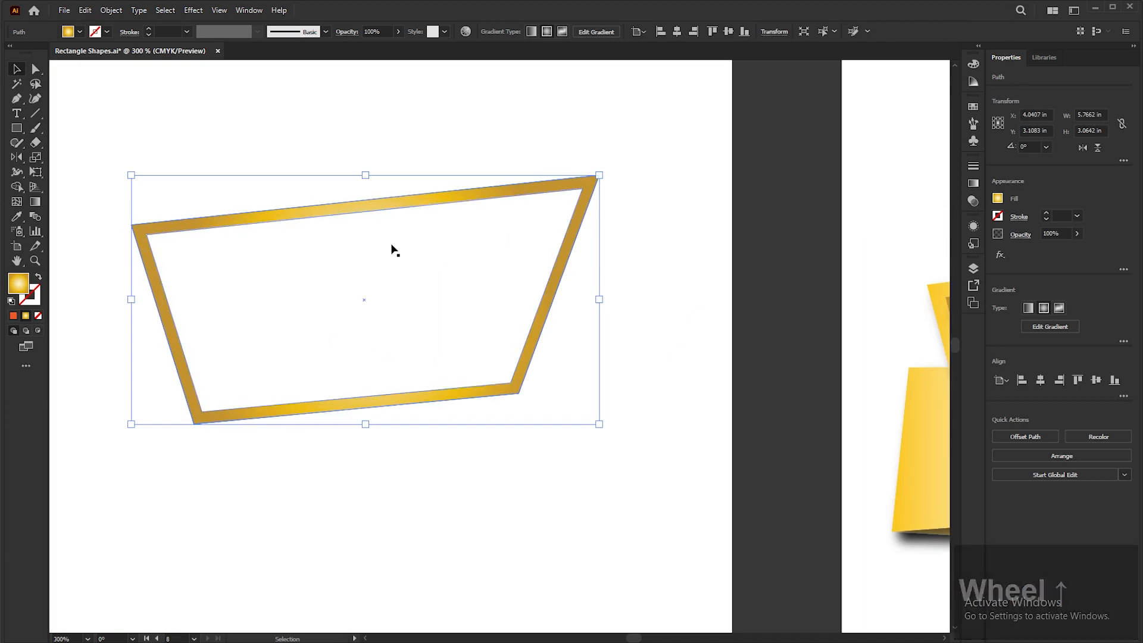
pyautogui.click(111, 11)
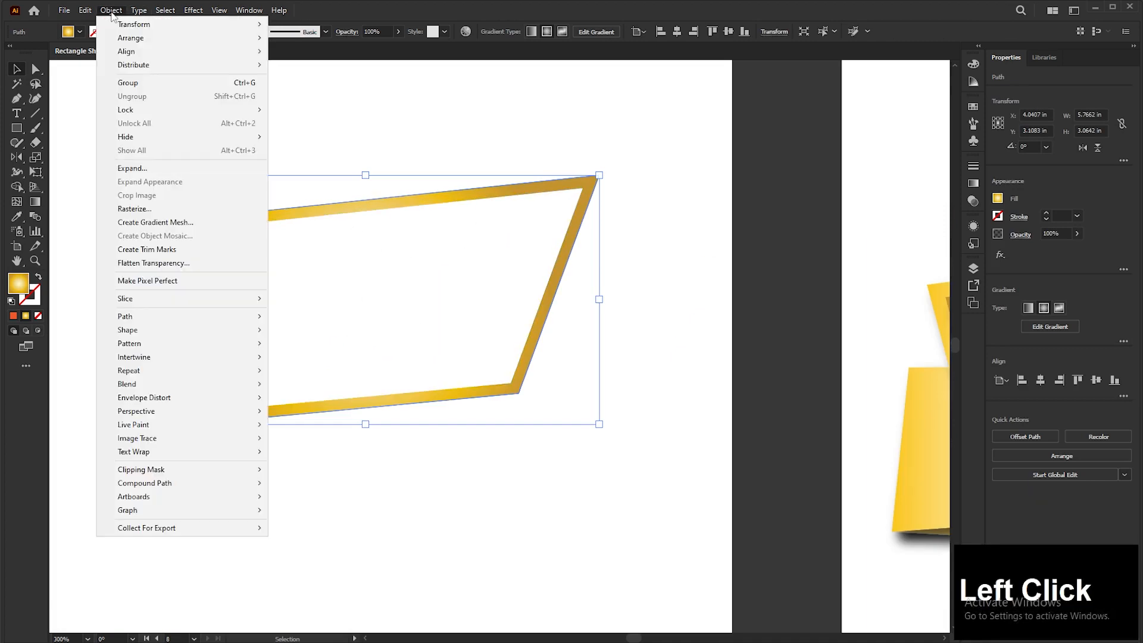
pyautogui.moveTo(148, 316)
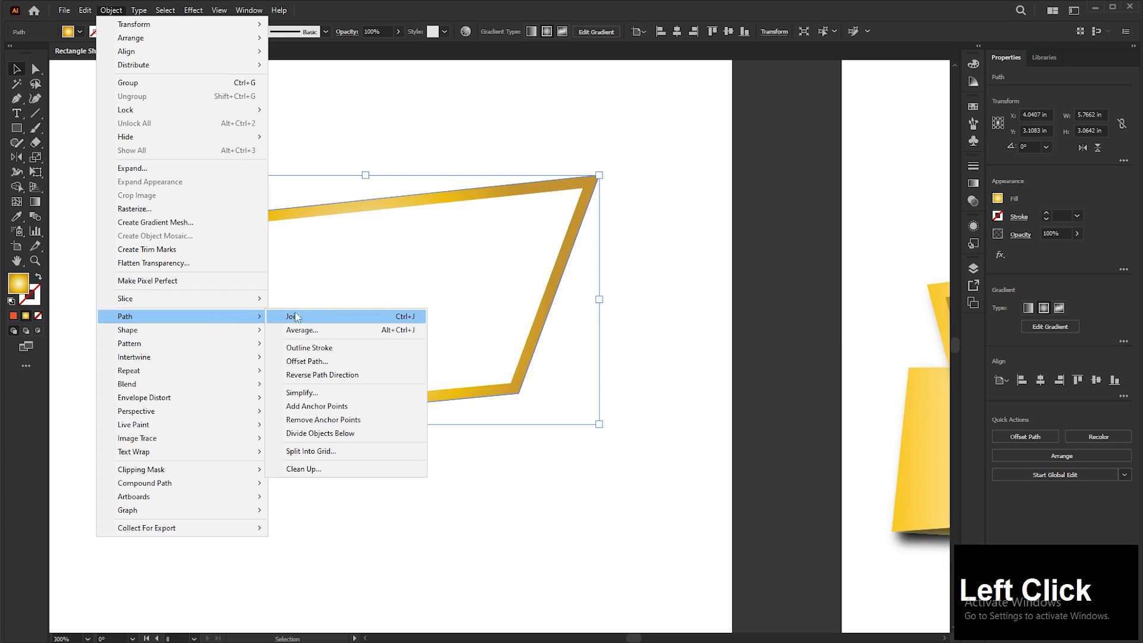
pyautogui.click(351, 364)
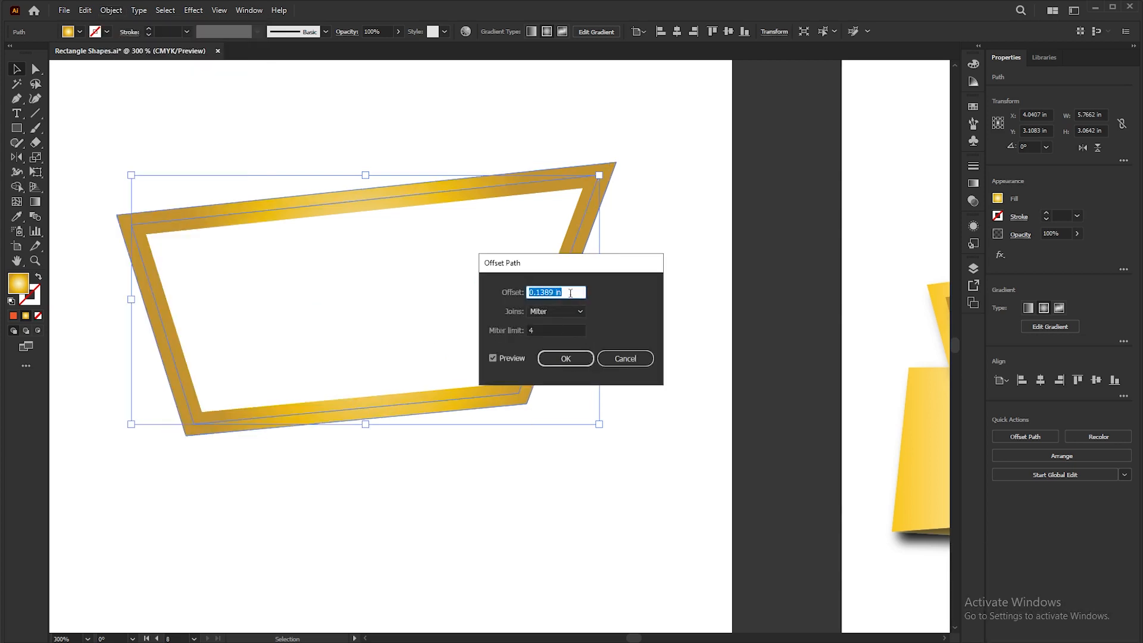
pyautogui.scroll(2, 570, 292)
pyautogui.scroll(-2, 571, 293)
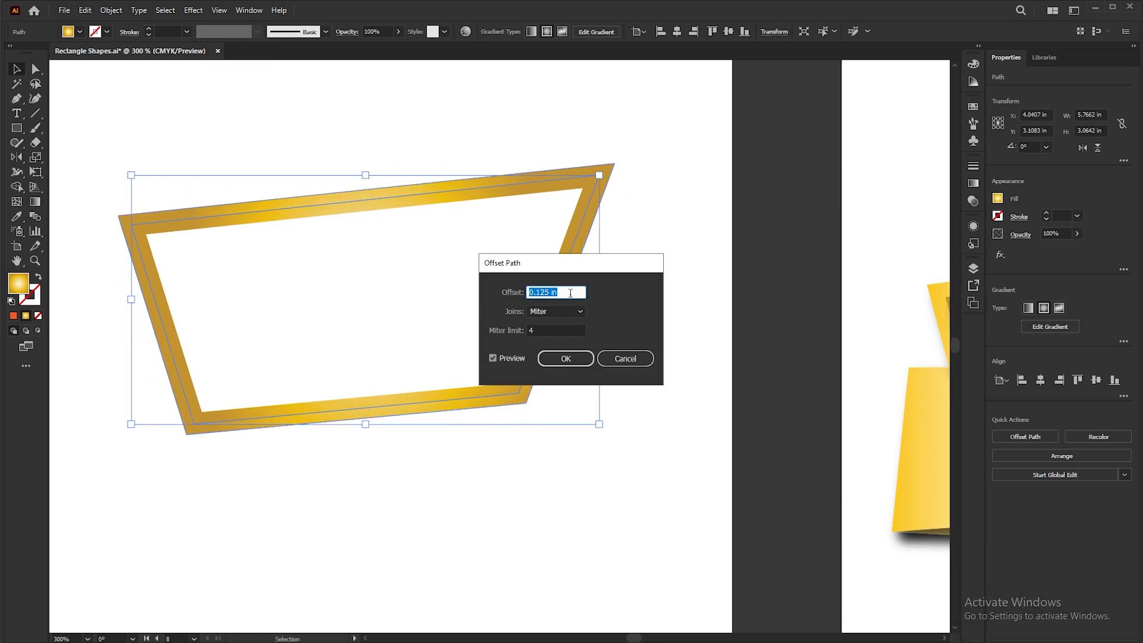
pyautogui.click(566, 358)
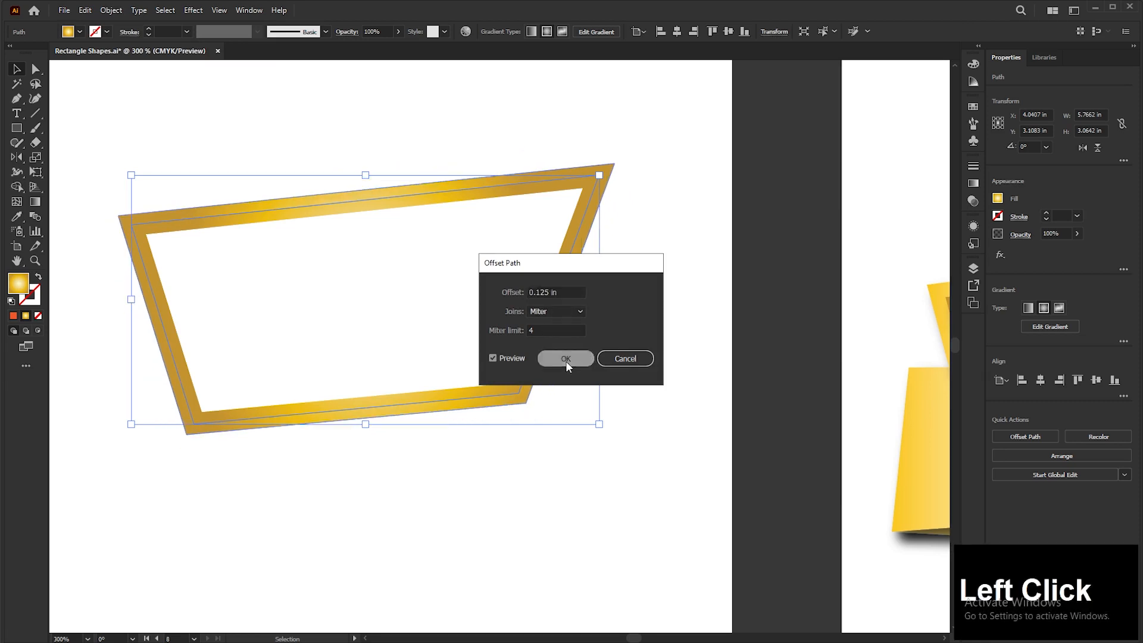
# Fill the new outermost frame with the lighter linear gold gradient sampled from the reference banner's outer border
pyautogui.scroll(-2, 484, 328)
pyautogui.moveTo(481, 340); pyautogui.dragTo(427, 336)
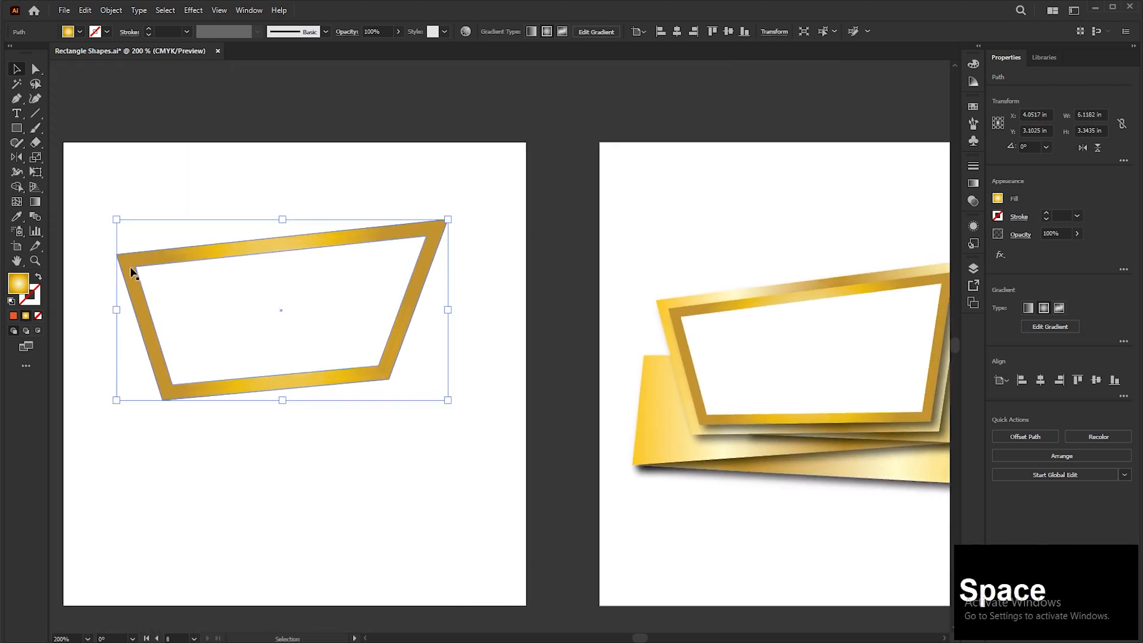
pyautogui.click(17, 218)
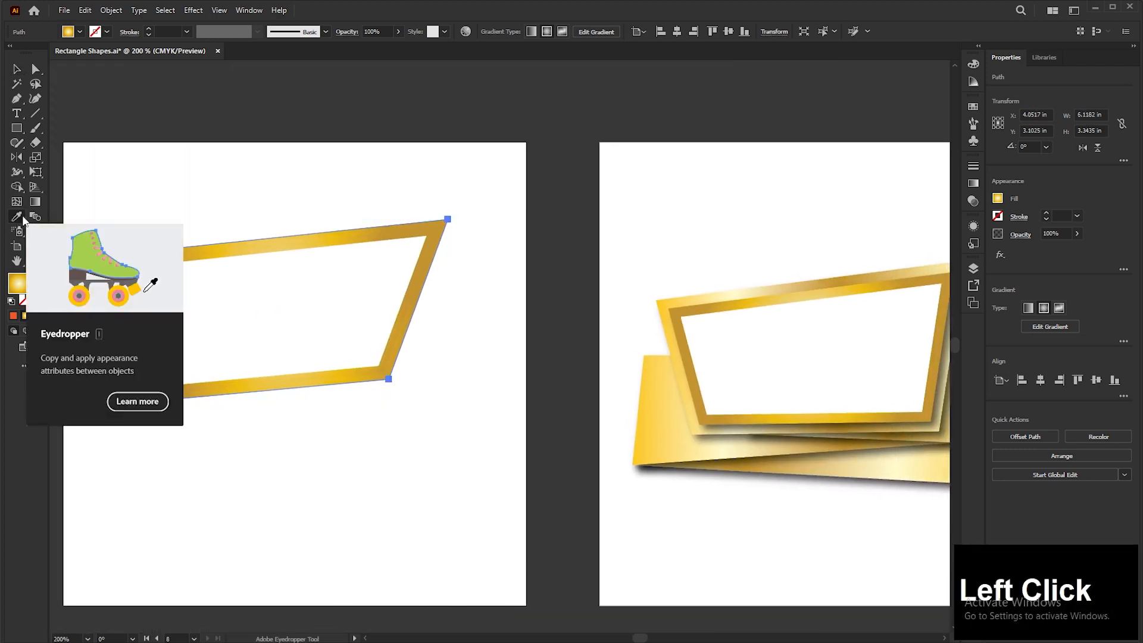
pyautogui.click(665, 302)
pyautogui.click(17, 68)
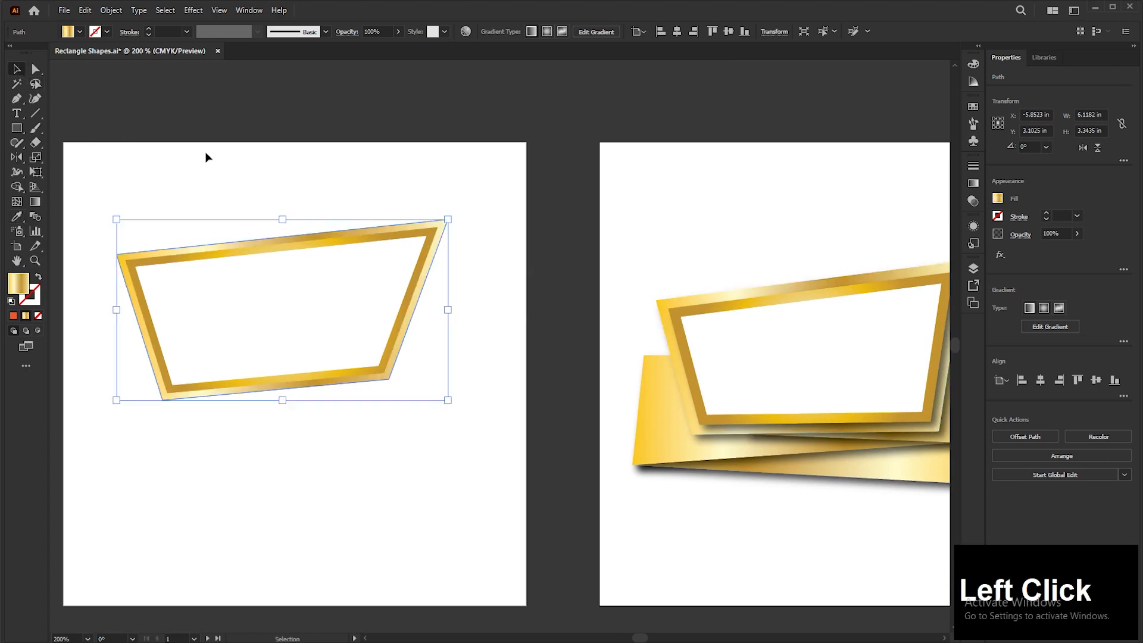
# Enlarge the outermost frame evenly about its centre to about 6.45 by 3.52 in
pyautogui.scroll(-1, 468, 290)
pyautogui.click(444, 241)
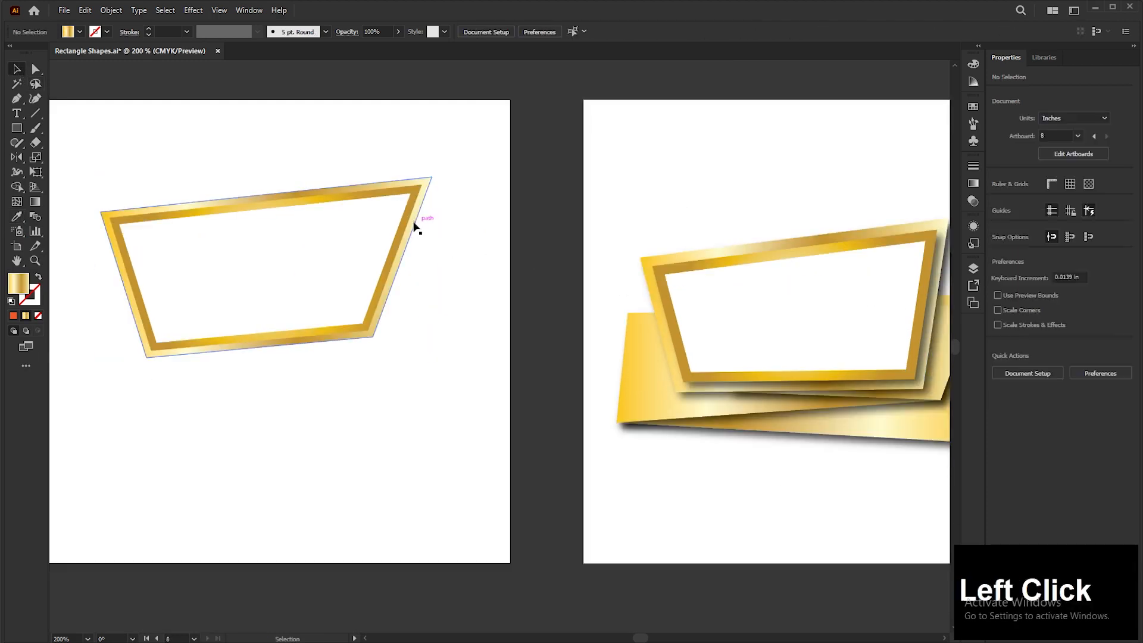
pyautogui.click(414, 224)
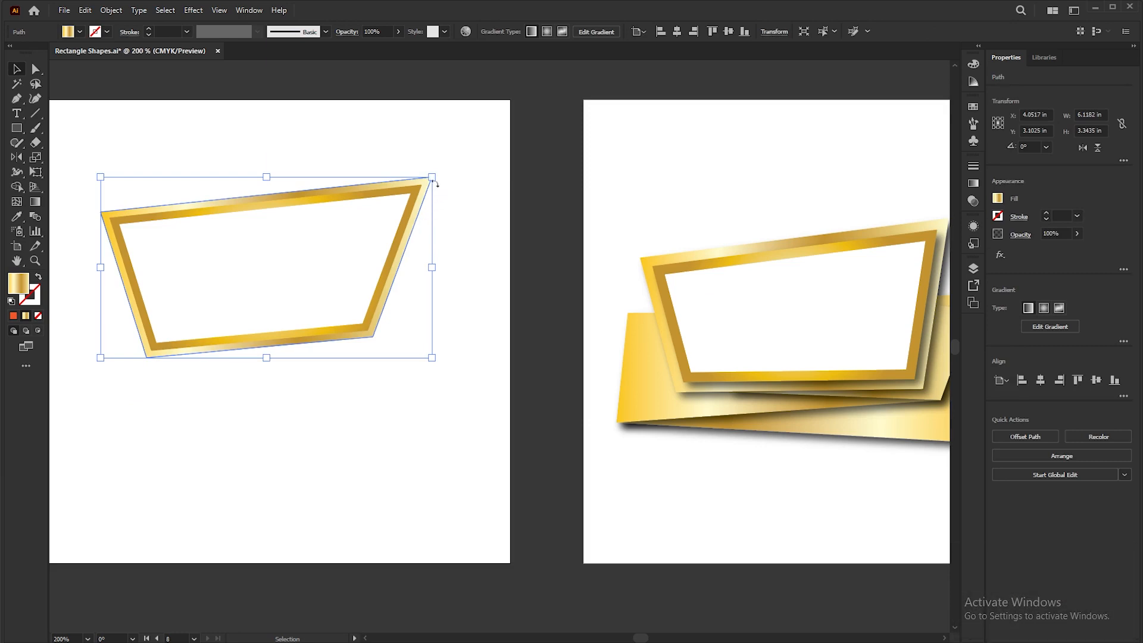
pyautogui.moveTo(431, 177); pyautogui.dragTo(441, 173)
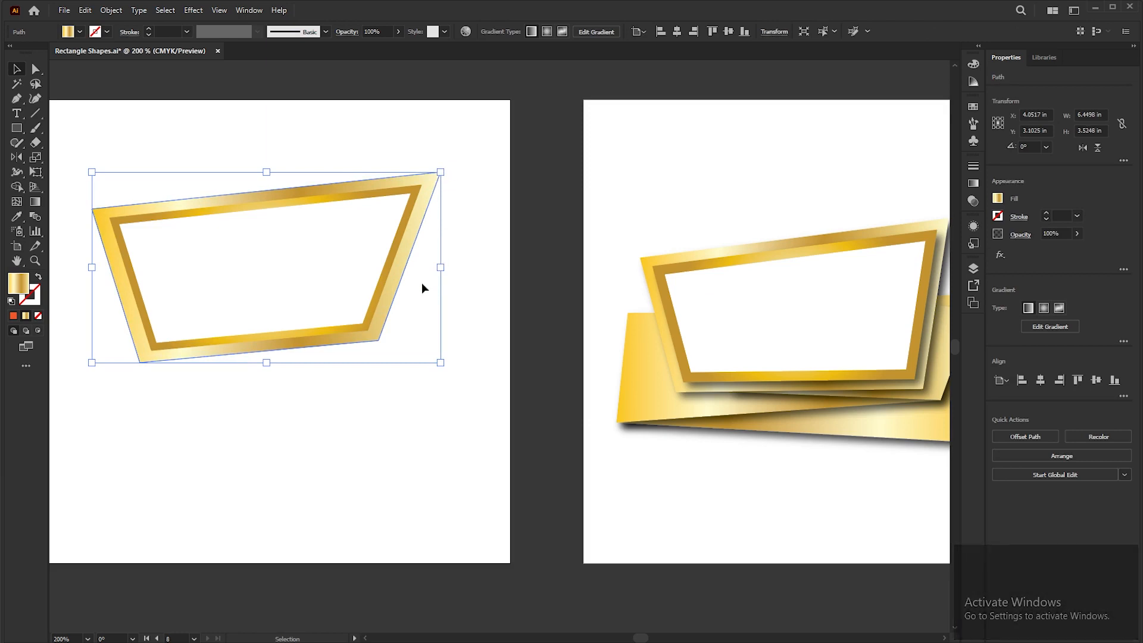
# Paste a copy of the outermost frame behind it and move three of its corners to form a low strip about 5.44 by 1.48 in
pyautogui.hotkey('ctrl', 'c')
pyautogui.press('ctrl')
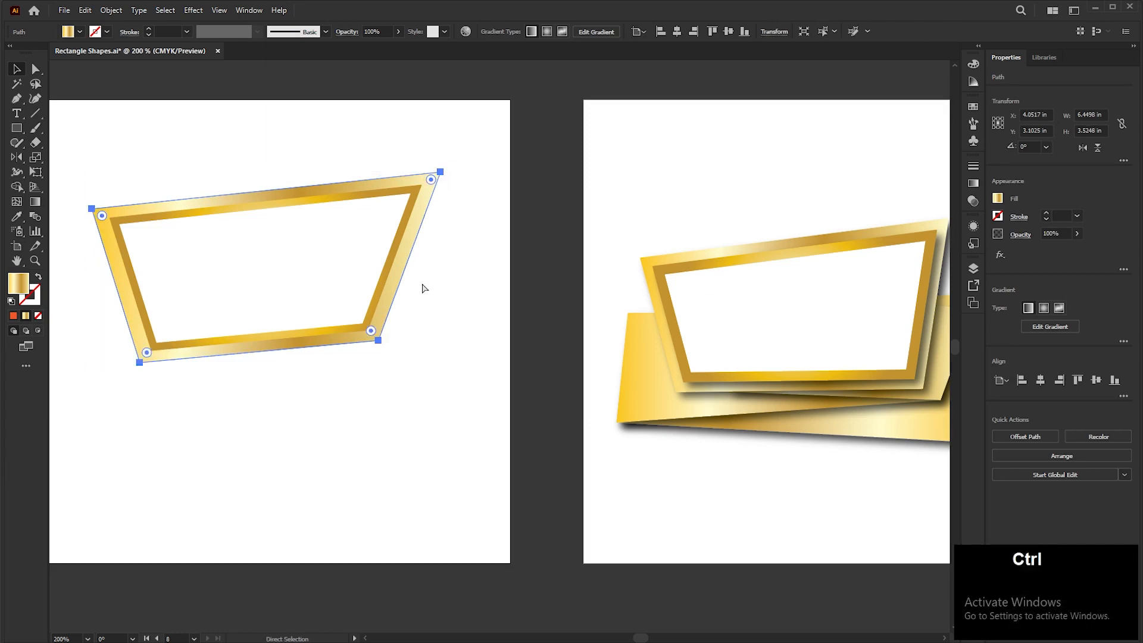
pyautogui.hotkey('ctrl', 'b')
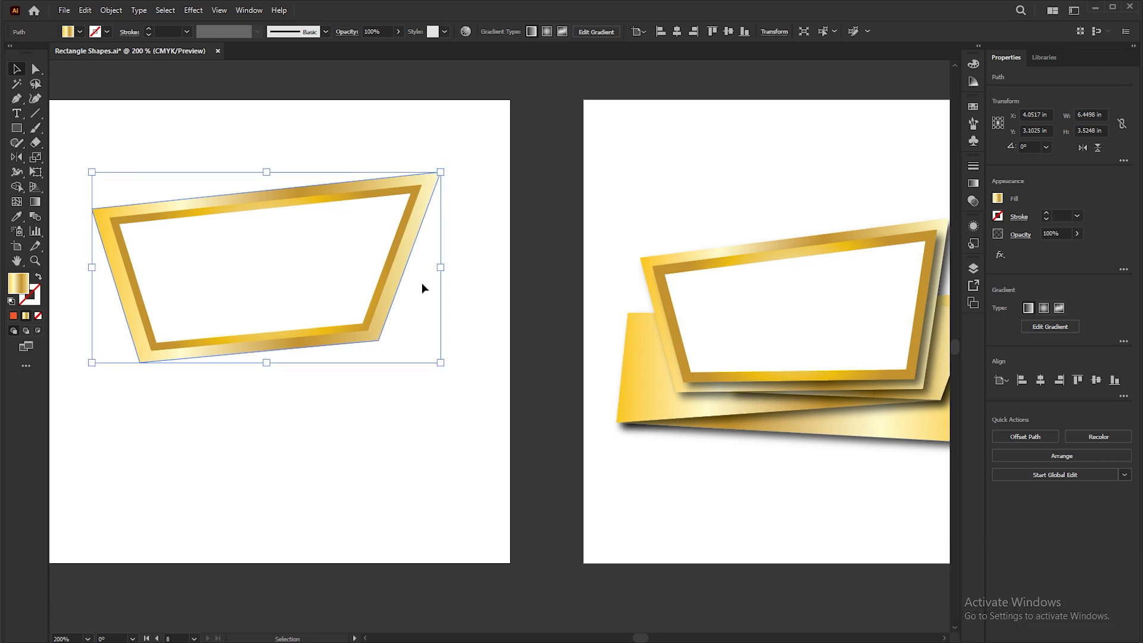
pyautogui.scroll(-1, 422, 288)
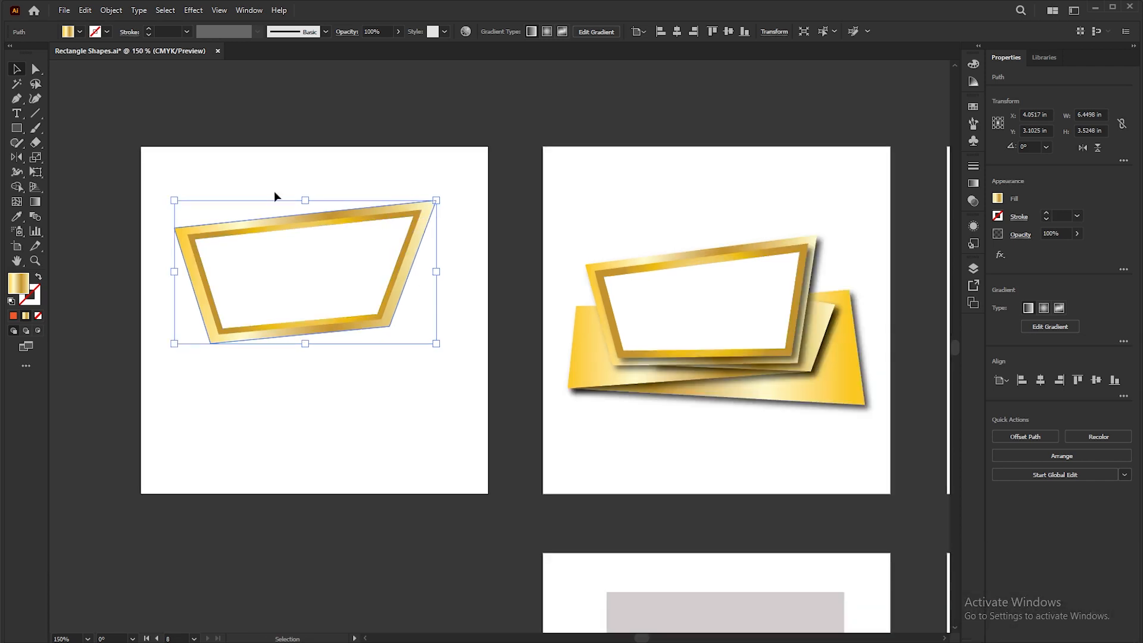
pyautogui.click(41, 73)
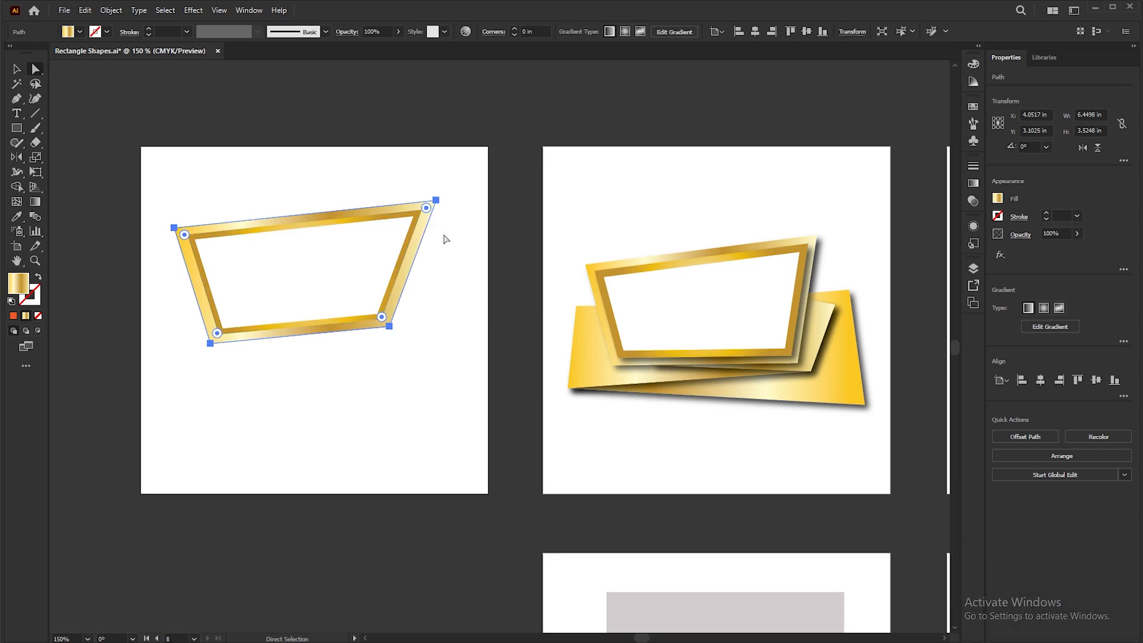
pyautogui.click(437, 205)
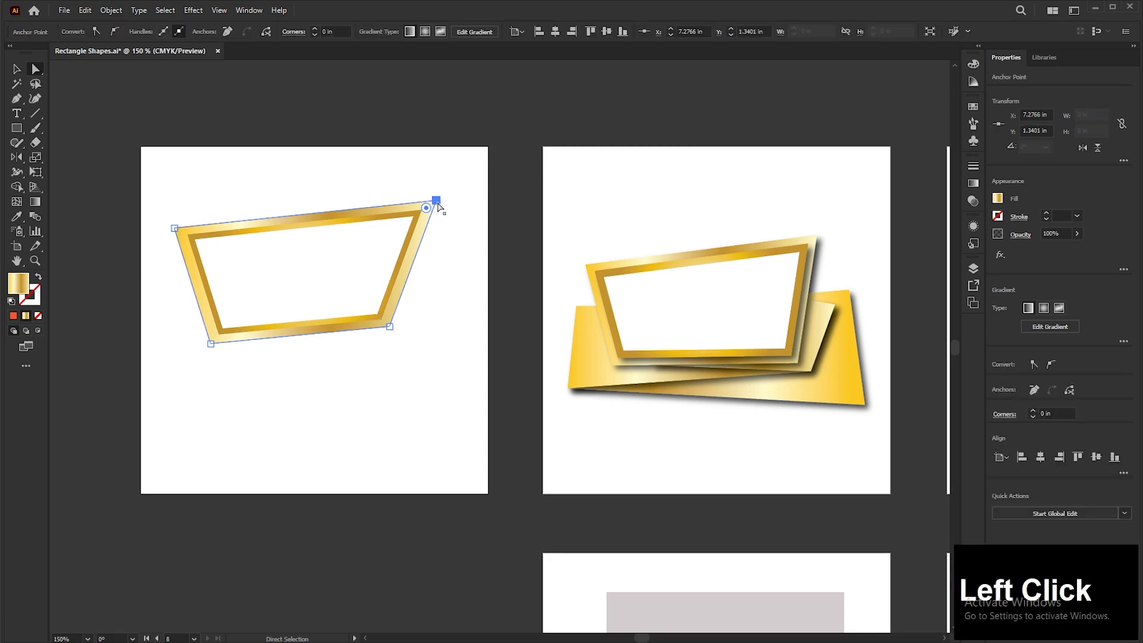
pyautogui.moveTo(437, 205); pyautogui.dragTo(438, 287)
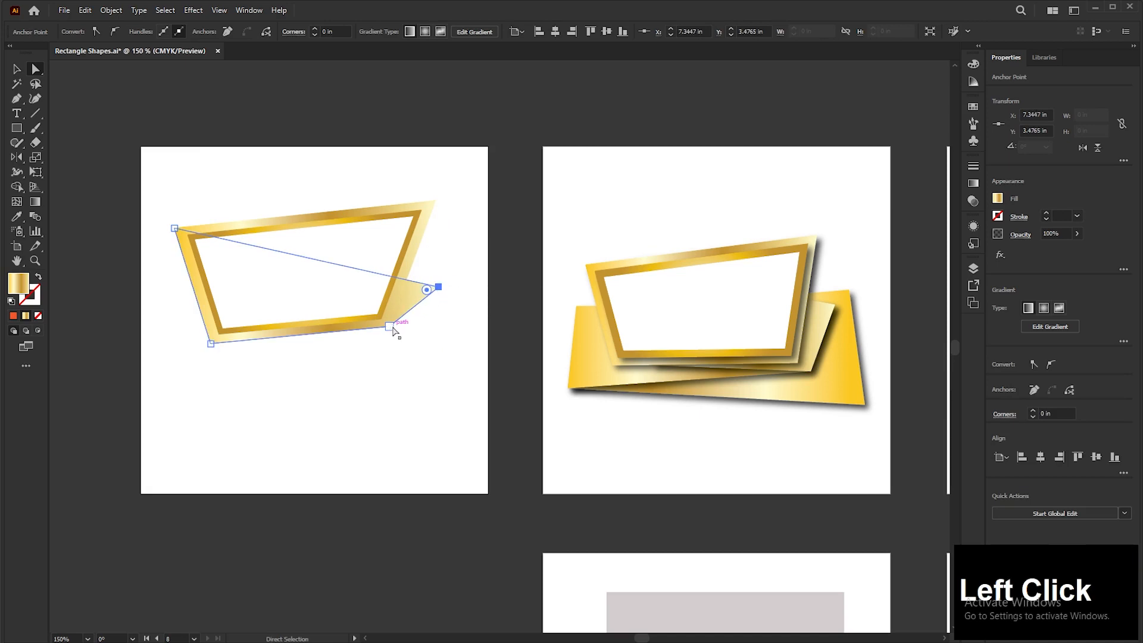
pyautogui.moveTo(390, 327); pyautogui.dragTo(391, 343)
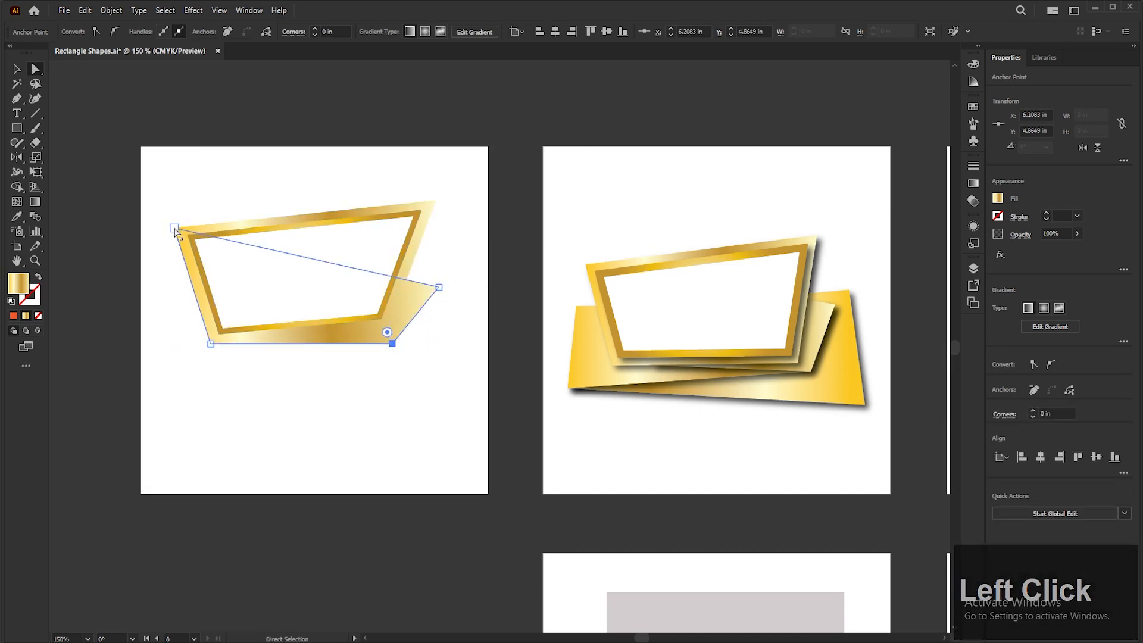
pyautogui.moveTo(176, 232); pyautogui.dragTo(206, 293)
pyautogui.moveTo(439, 287); pyautogui.dragTo(425, 284)
pyautogui.press('ctrl')
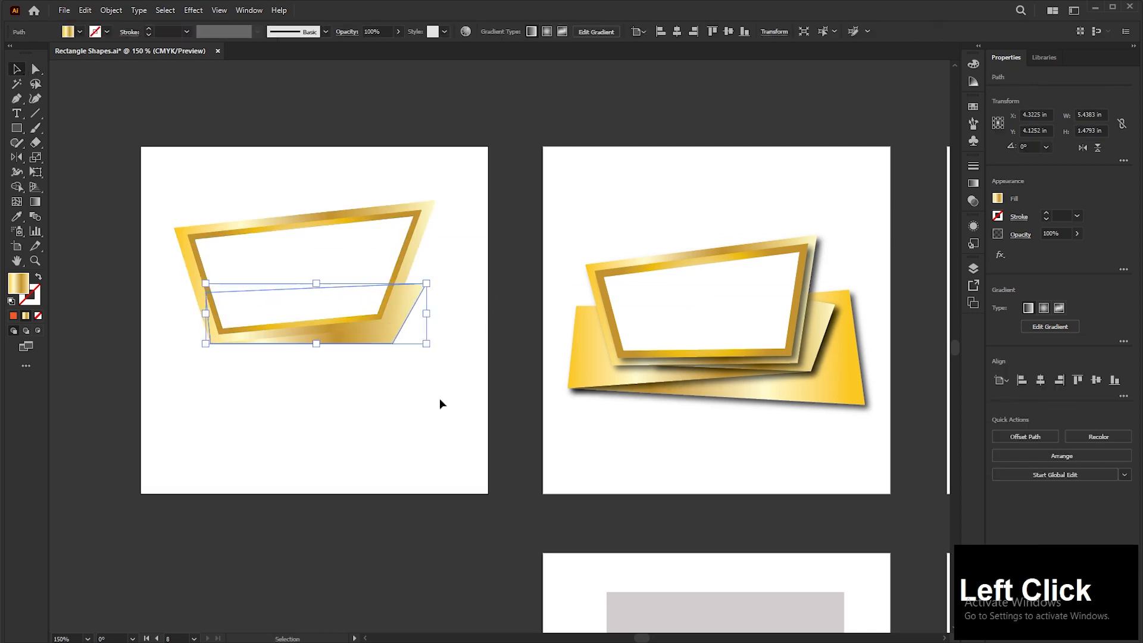
# Paste a copy of the low strip behind it and pull its two left corners outward, making it about 6.57 by 2.38 in
pyautogui.hotkey('ctrl', 'c')
pyautogui.hotkey('ctrl', 'b')
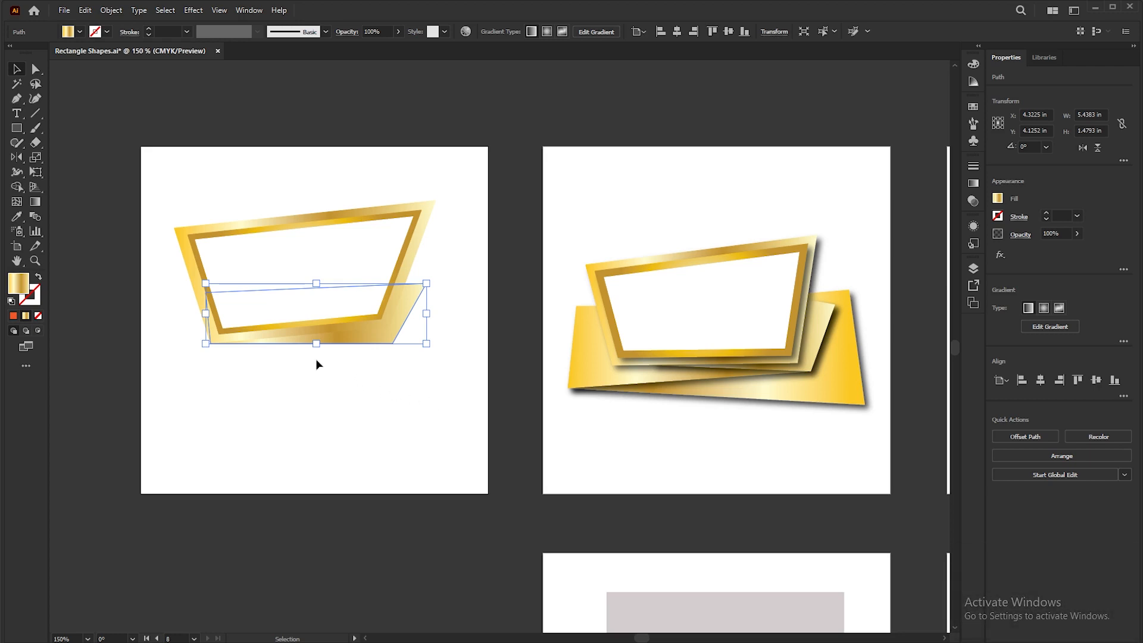
pyautogui.click(35, 71)
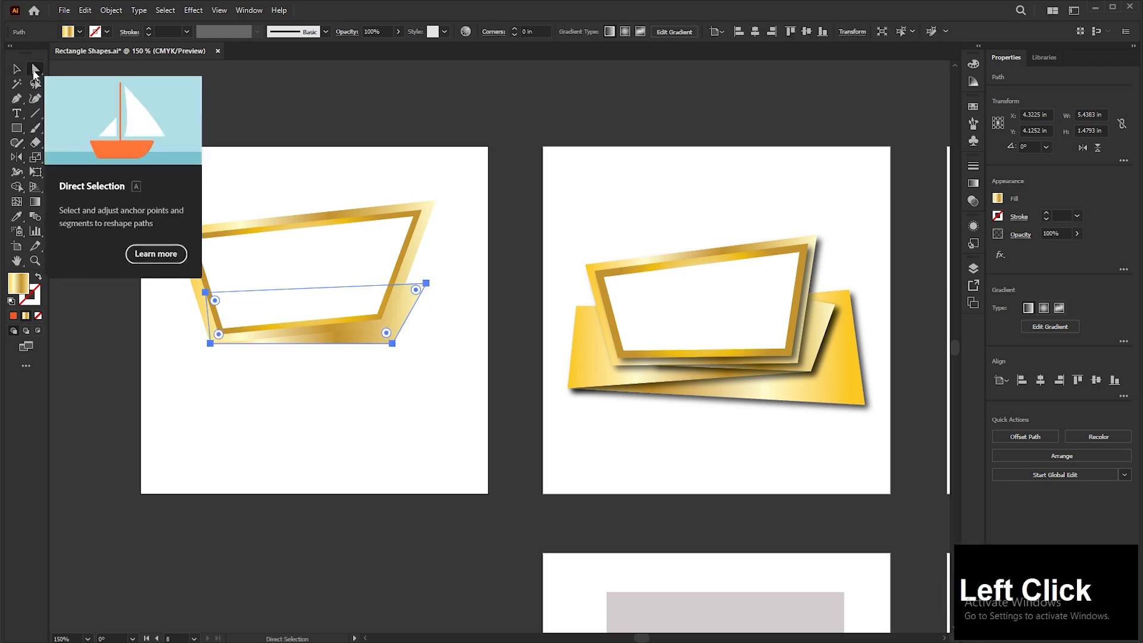
pyautogui.click(206, 292)
pyautogui.moveTo(206, 292); pyautogui.dragTo(159, 294)
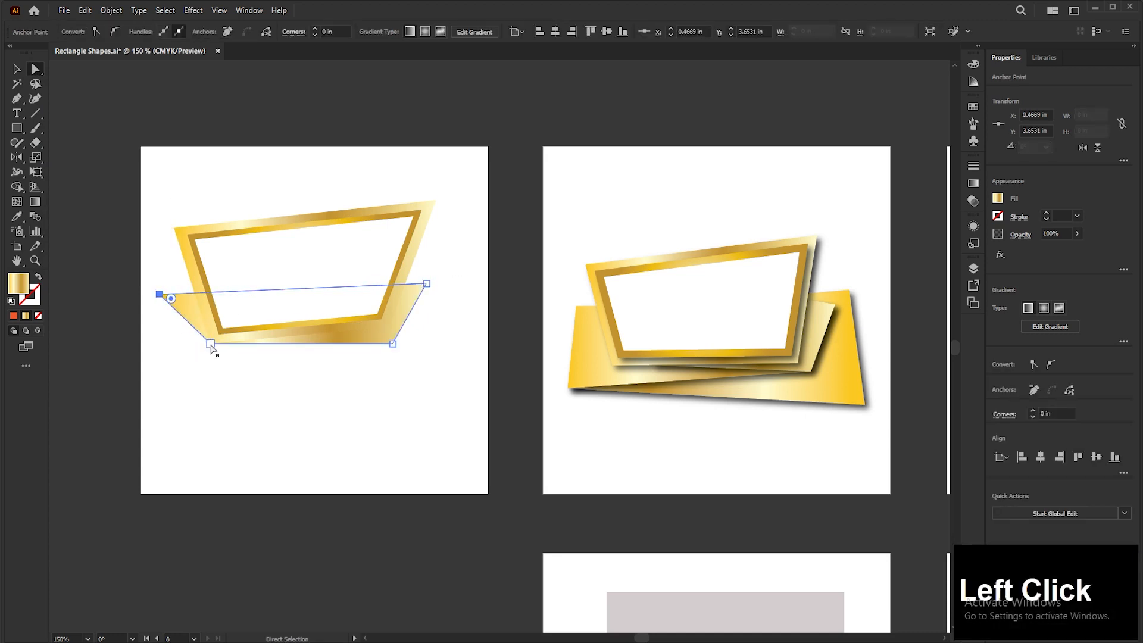
pyautogui.moveTo(212, 347); pyautogui.dragTo(158, 380)
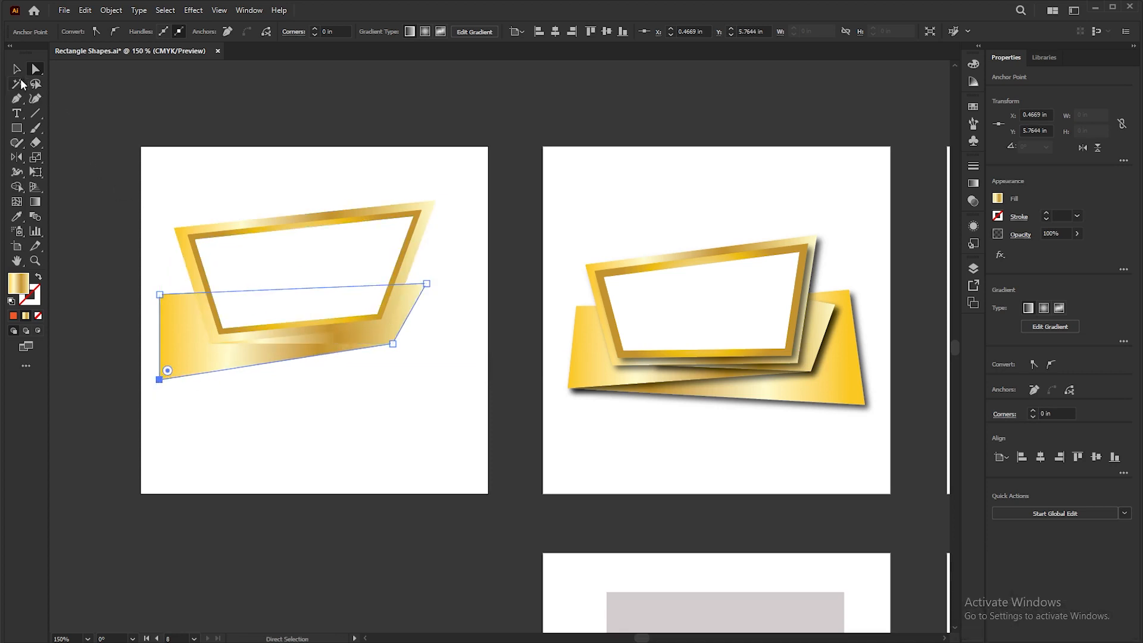
pyautogui.click(17, 69)
pyautogui.click(141, 280)
# Paste a copy of the widened strip behind it and pull its right corners outward, the lower one to about X 7.36, Y 5.84 in
pyautogui.click(184, 345)
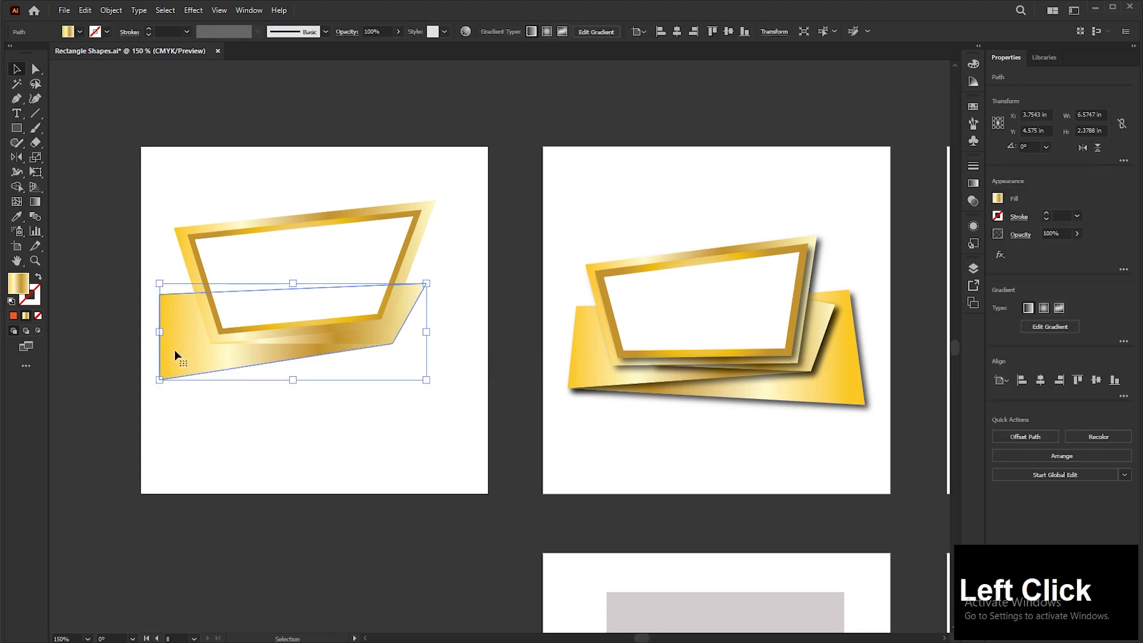
pyautogui.hotkey('ctrl', 'c')
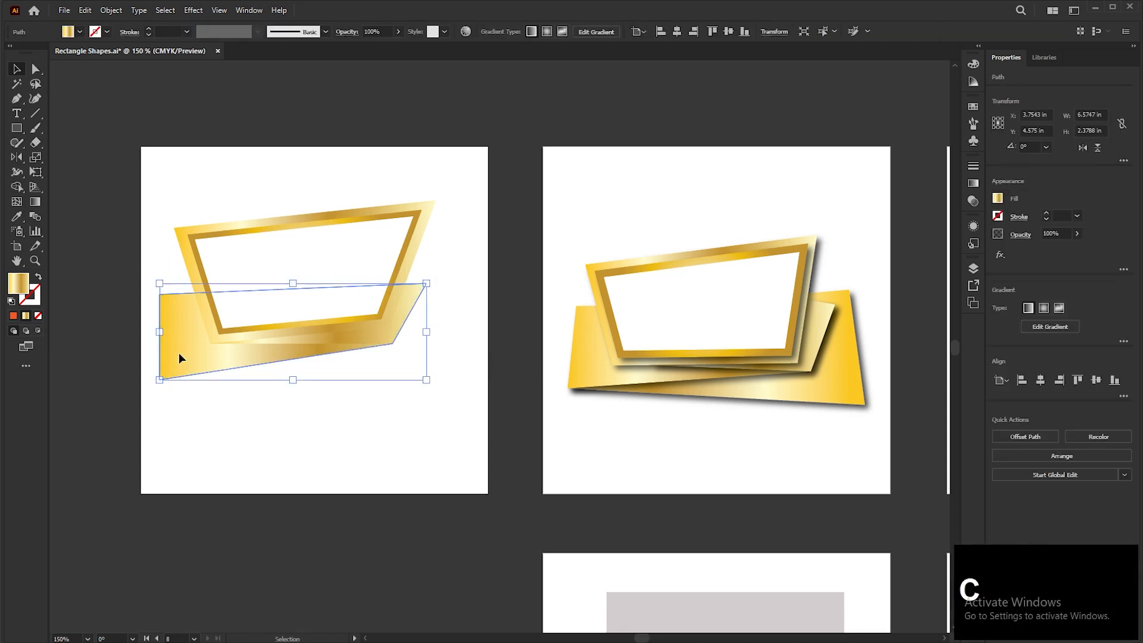
pyautogui.hotkey('ctrl', 'b')
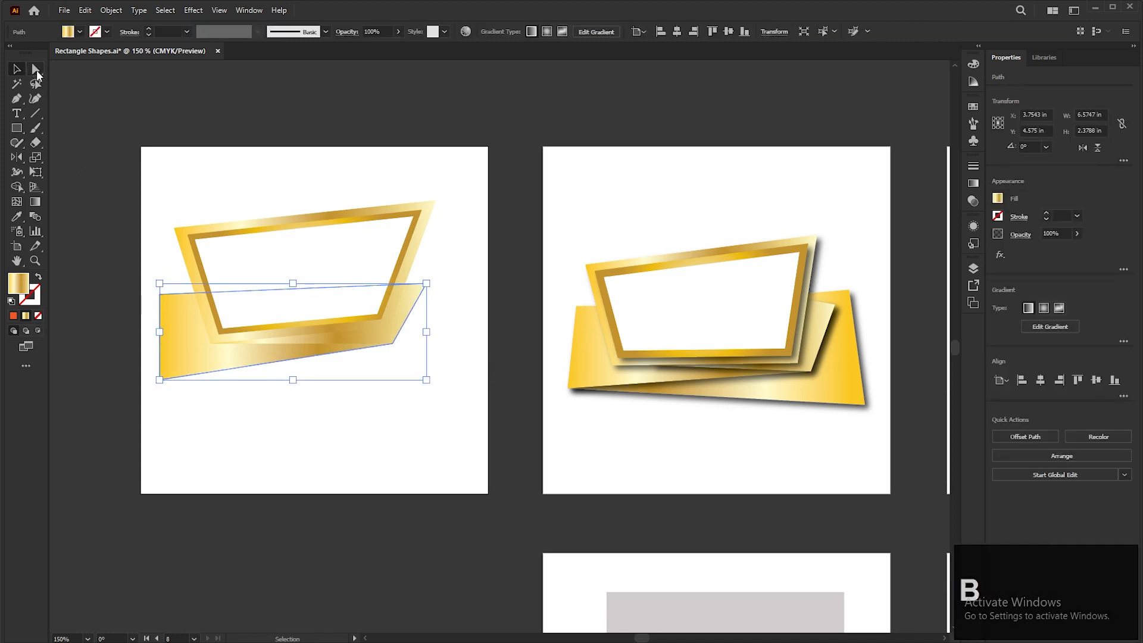
pyautogui.click(35, 69)
pyautogui.moveTo(427, 283); pyautogui.dragTo(435, 257)
pyautogui.moveTo(394, 346); pyautogui.dragTo(439, 382)
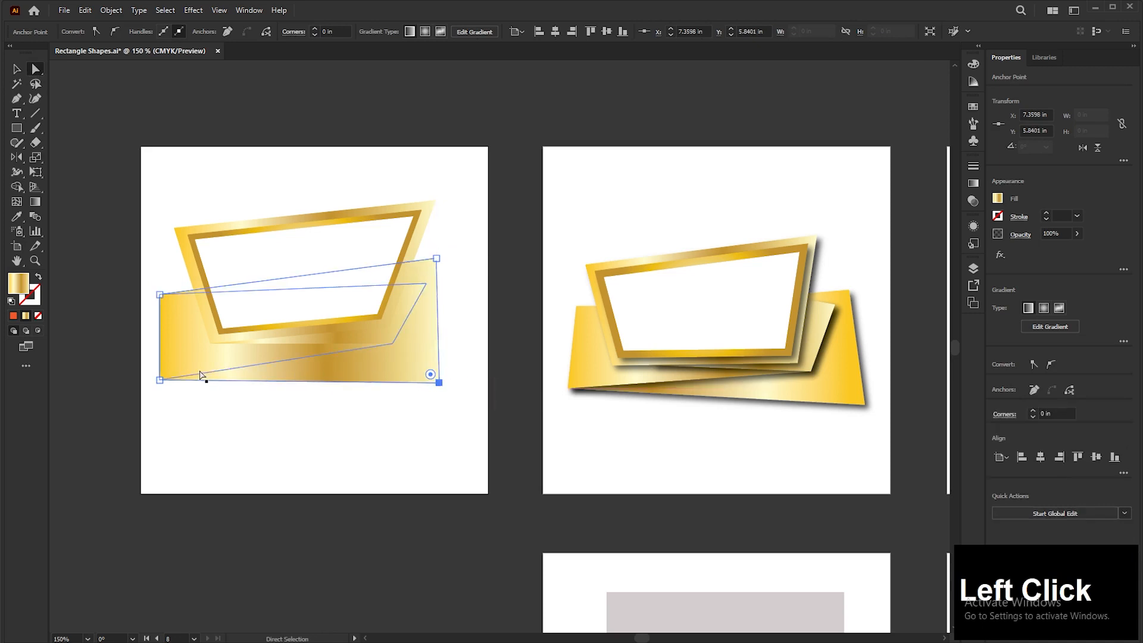
pyautogui.click(17, 69)
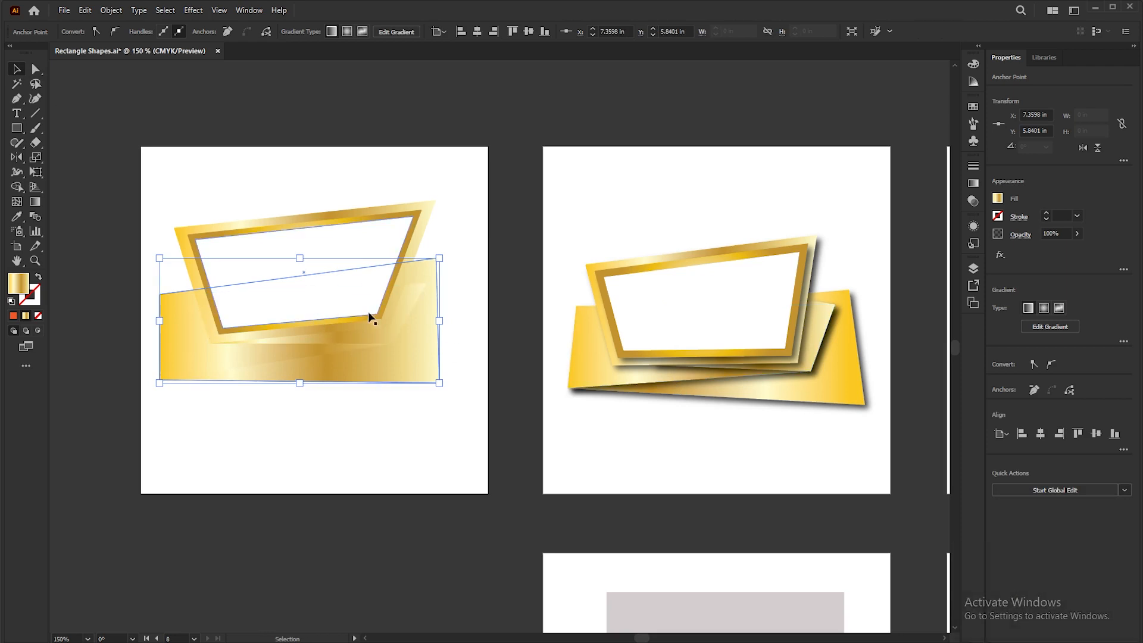
# Apply a drop shadow to the banner's frame and strip layers: Multiply, 75% opacity, 0.0972 in X and Y offsets, 0.0694 in blur
pyautogui.scroll(2, 316, 258)
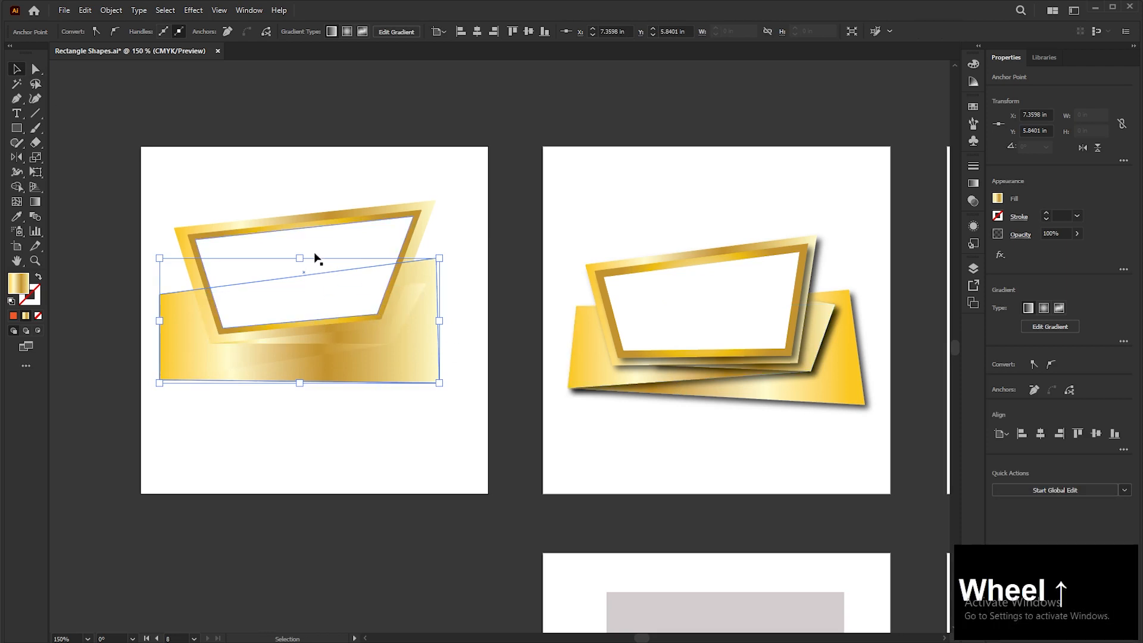
pyautogui.press('space')
pyautogui.moveTo(477, 242); pyautogui.dragTo(350, 232)
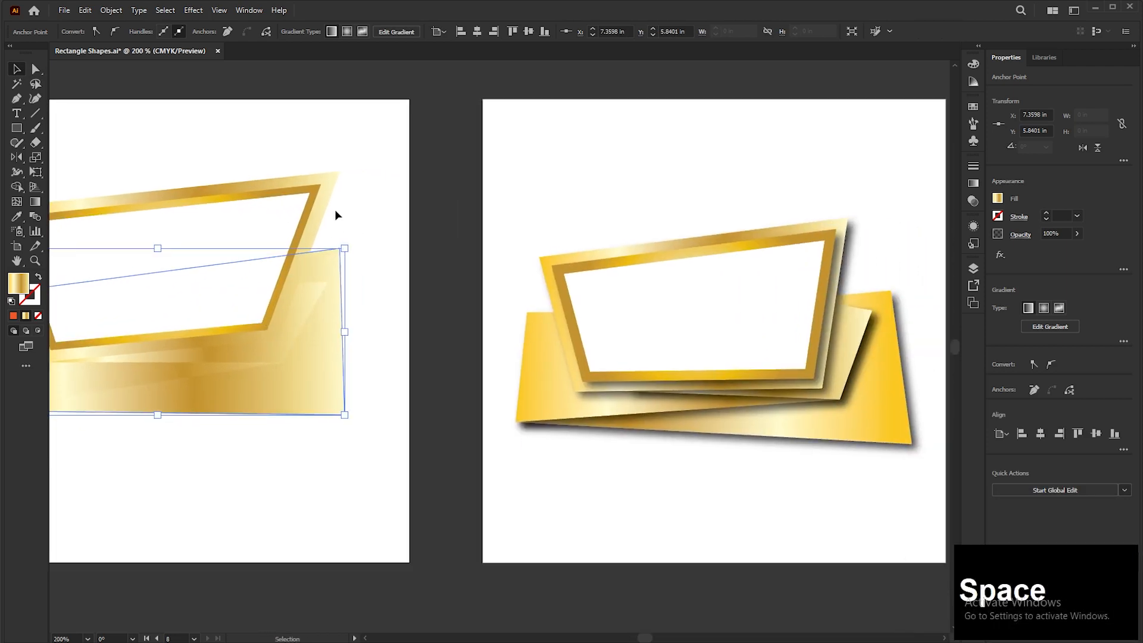
pyautogui.click(317, 195)
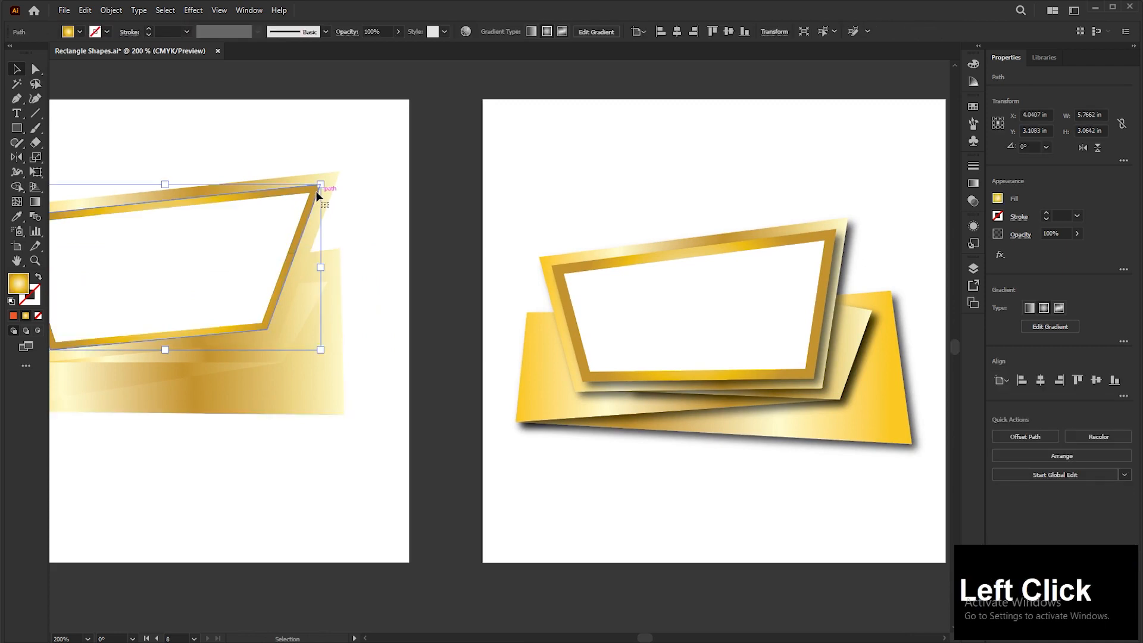
pyautogui.keyDown('shift'); pyautogui.click(342, 201); pyautogui.keyUp('shift')
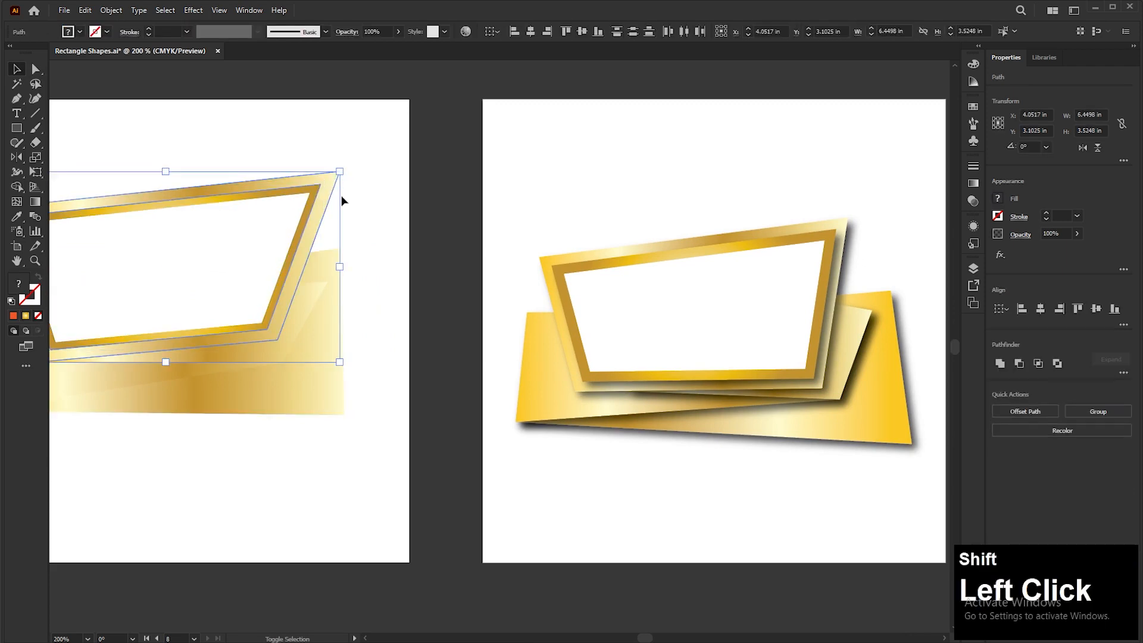
pyautogui.keyDown('shift'); pyautogui.click(308, 320); pyautogui.keyUp('shift')
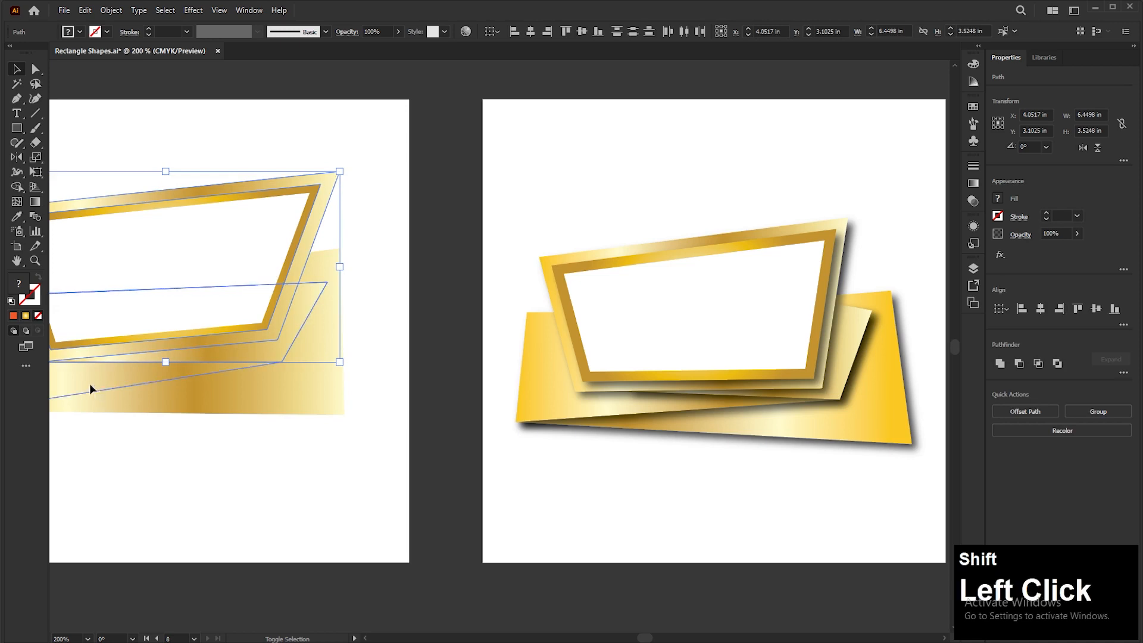
pyautogui.keyDown('shift'); pyautogui.click(301, 403); pyautogui.keyUp('shift')
pyautogui.press('space')
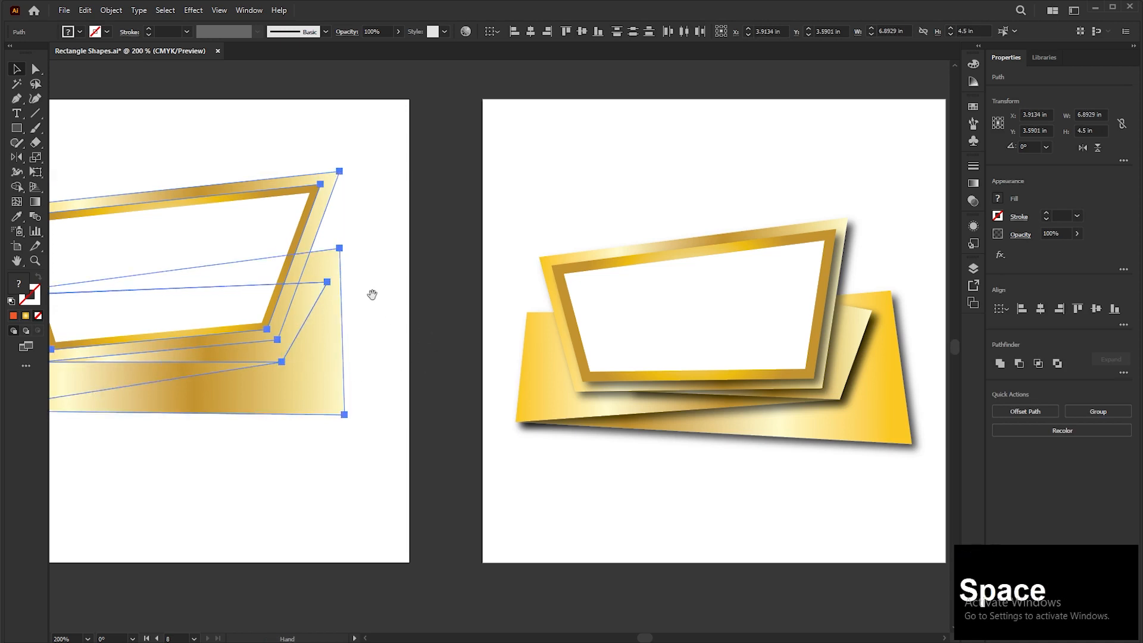
pyautogui.moveTo(372, 295); pyautogui.dragTo(555, 318)
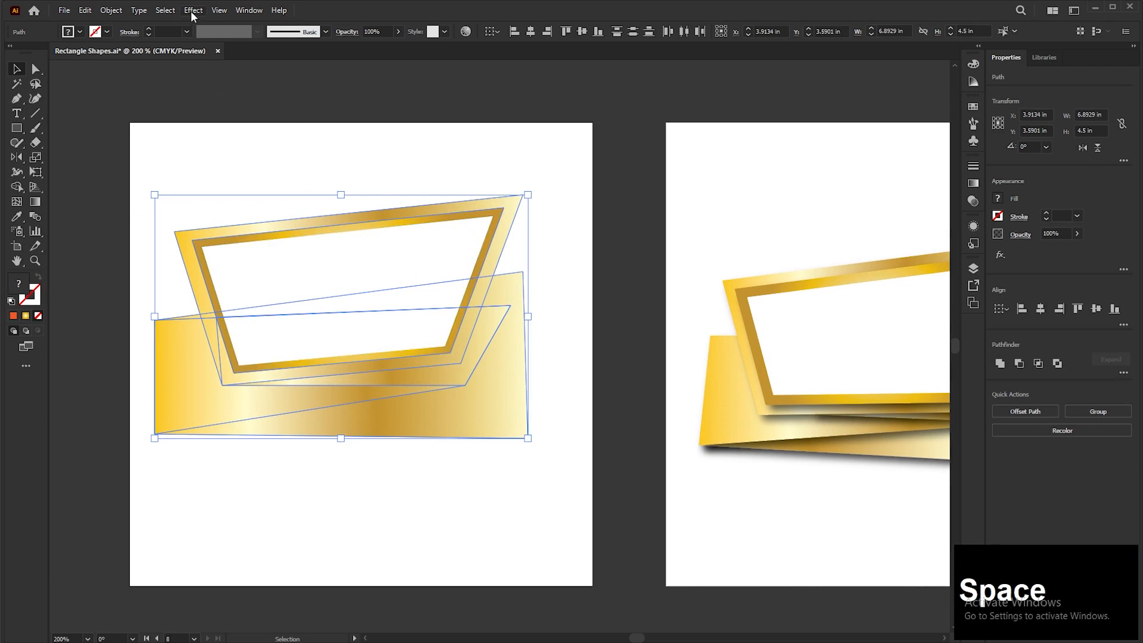
pyautogui.click(192, 11)
pyautogui.moveTo(250, 149)
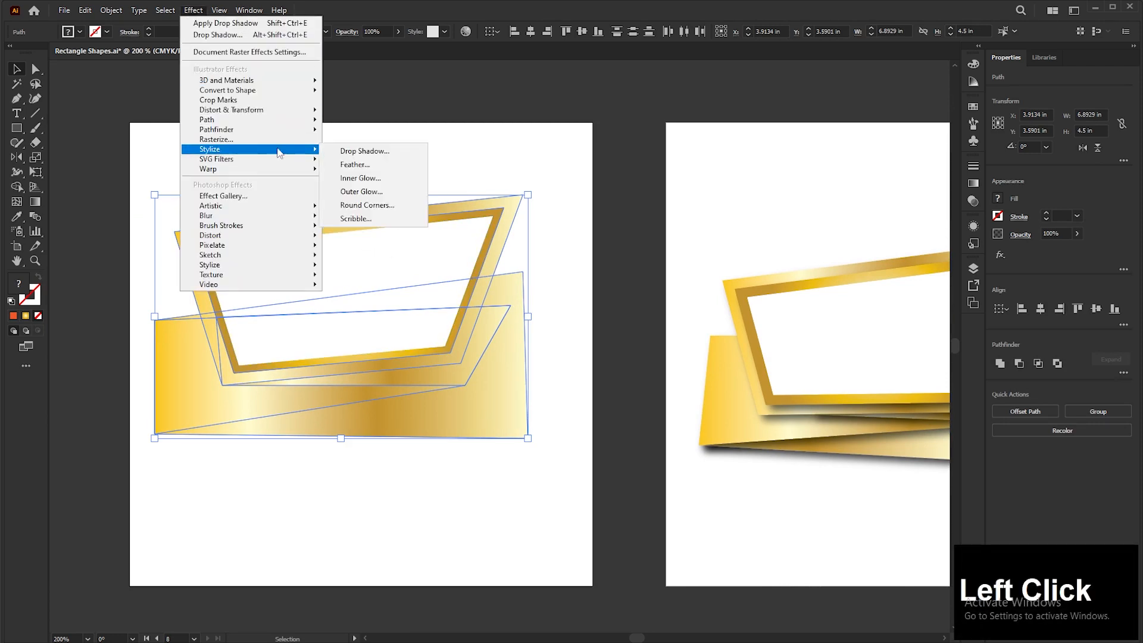
pyautogui.click(364, 149)
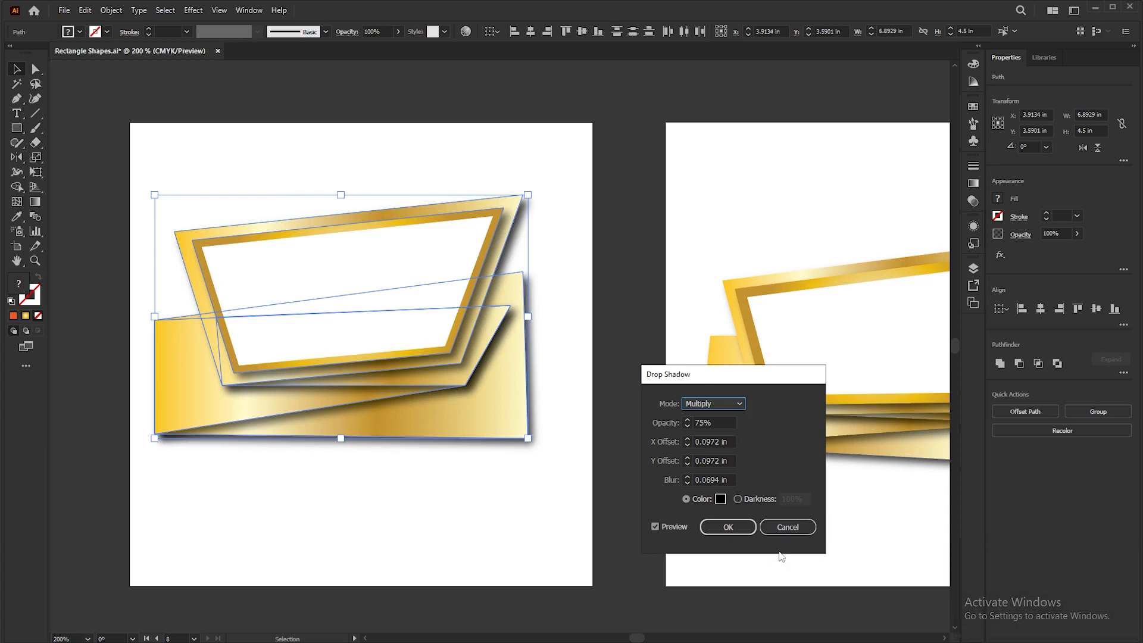
pyautogui.click(728, 527)
# Group all the shadowed banner layers into one object and deselect it
pyautogui.scroll(-2, 559, 451)
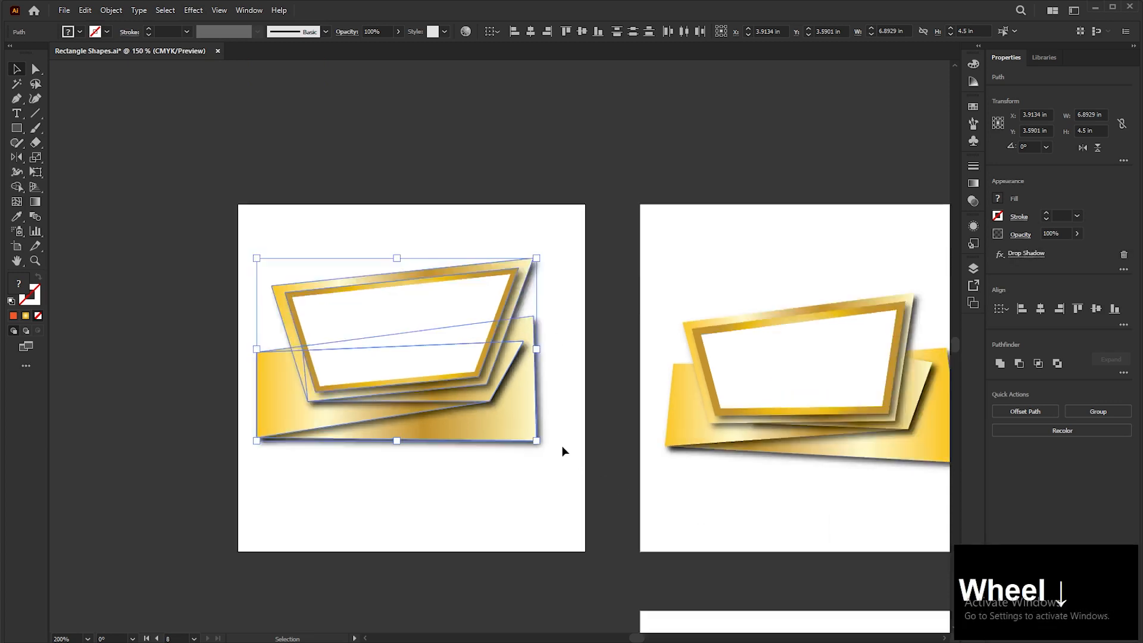
pyautogui.click(440, 424)
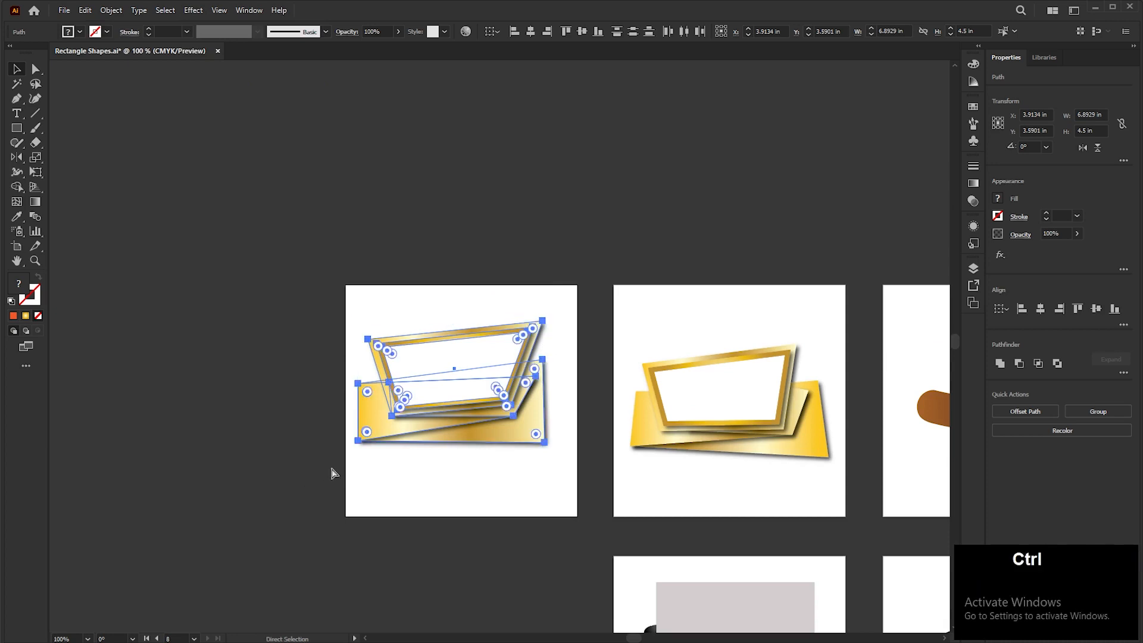
pyautogui.hotkey('ctrl', 'g')
pyautogui.press('space')
pyautogui.moveTo(706, 513); pyautogui.dragTo(354, 461)
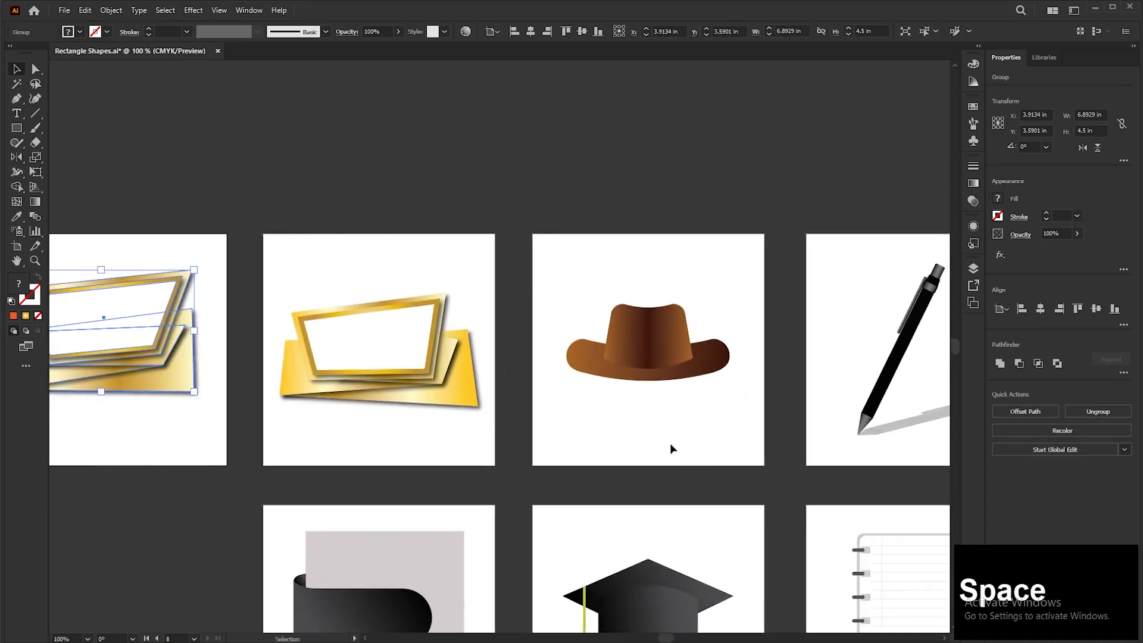
pyautogui.click(672, 449)
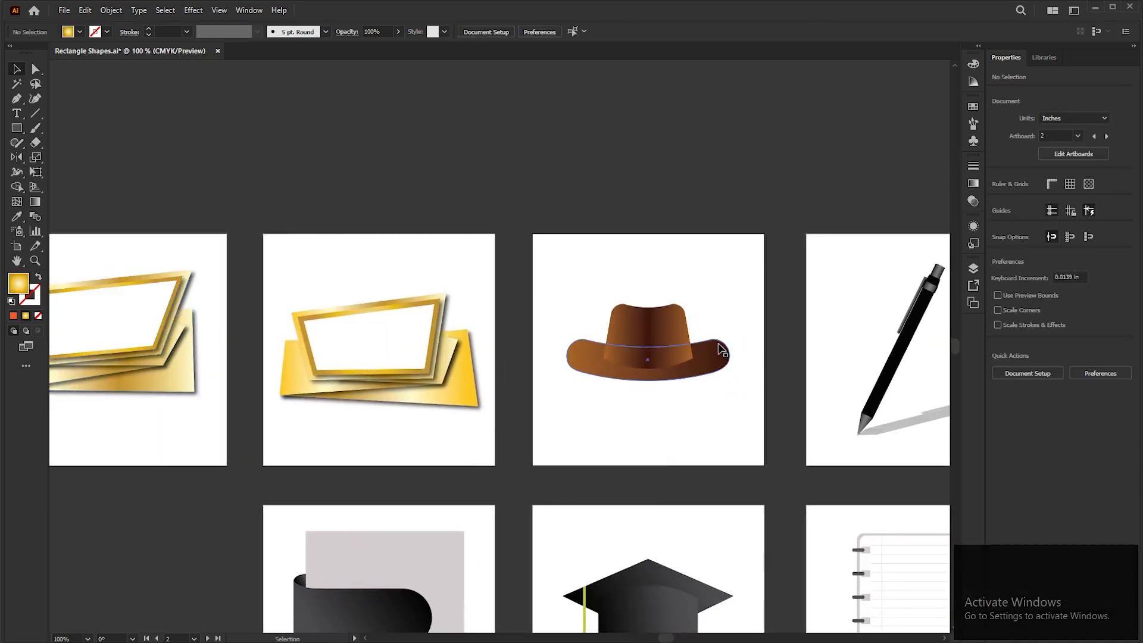
# Create an empty copy of the hat artboard directly above the original
pyautogui.press('space')
pyautogui.moveTo(721, 301); pyautogui.dragTo(640, 352)
pyautogui.click(16, 247)
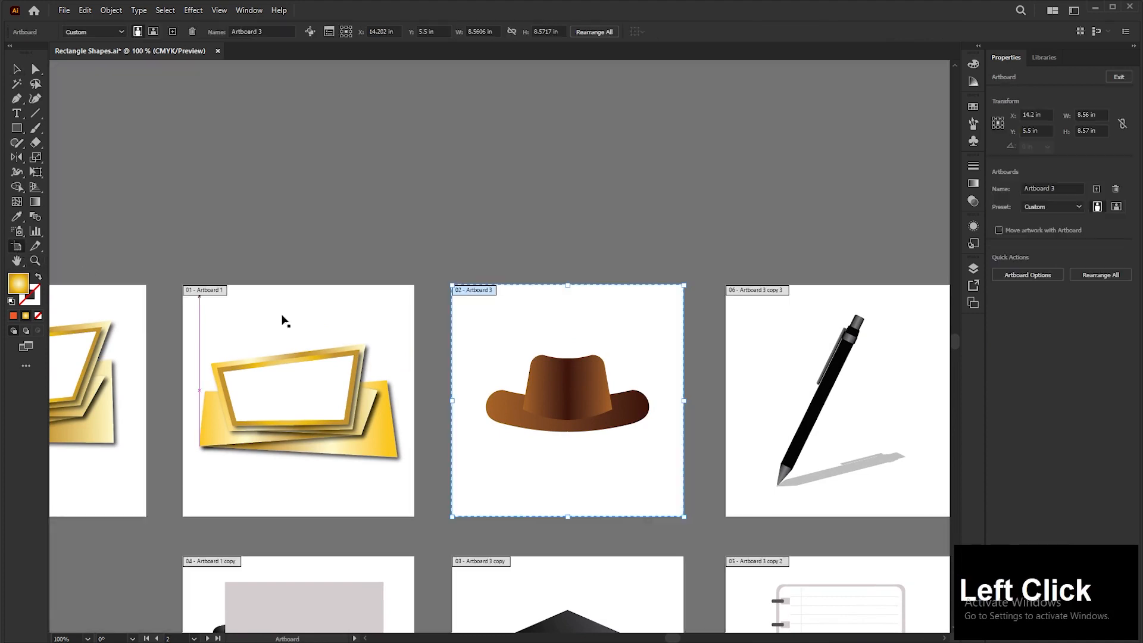
pyautogui.moveTo(629, 479); pyautogui.dragTo(597, 221)
pyautogui.press('space')
pyautogui.moveTo(657, 300); pyautogui.dragTo(628, 414)
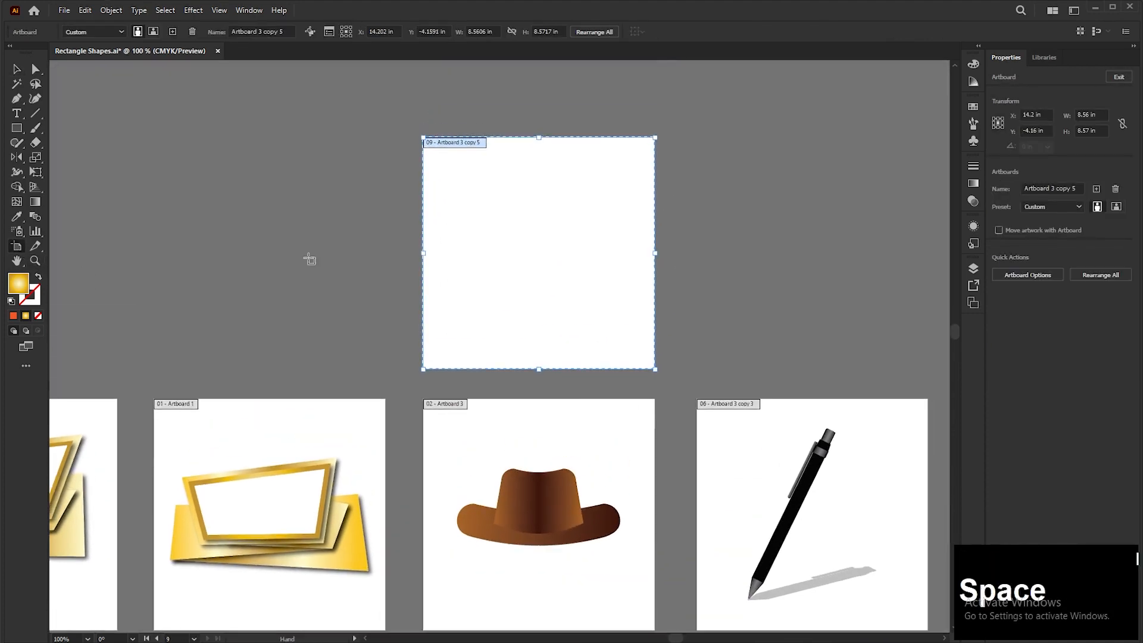
pyautogui.click(17, 69)
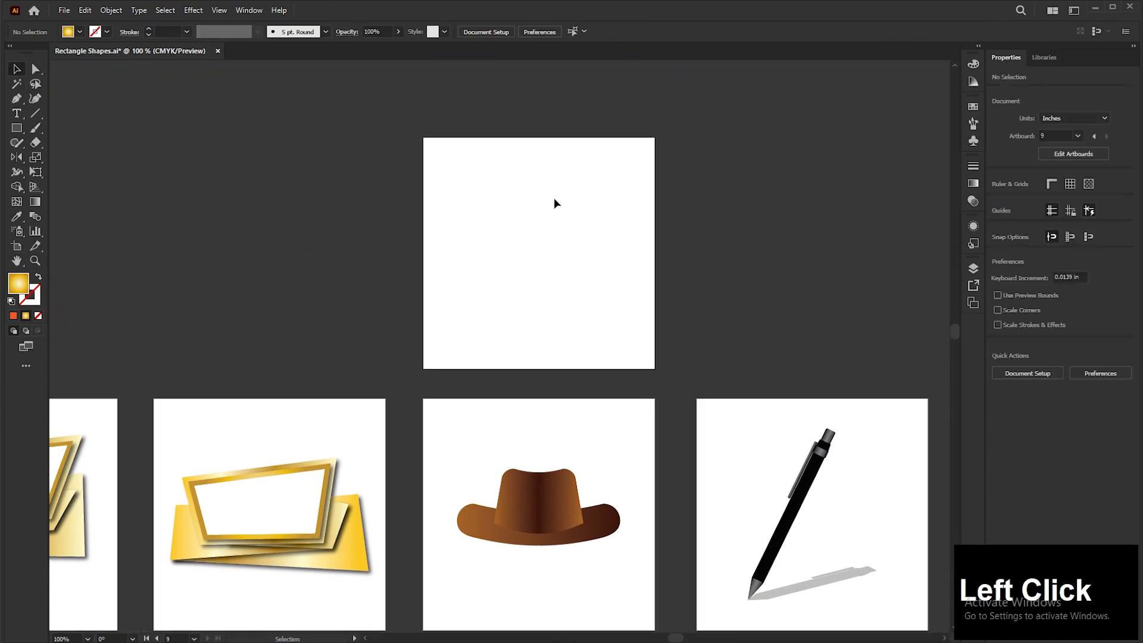
# Draw a rectangle about 2.93 by 2.67 in on the new artboard with the default white fill and black stroke
pyautogui.scroll(1, 554, 202)
pyautogui.press('space')
pyautogui.moveTo(526, 217); pyautogui.dragTo(505, 230)
pyautogui.scroll(2, 503, 256)
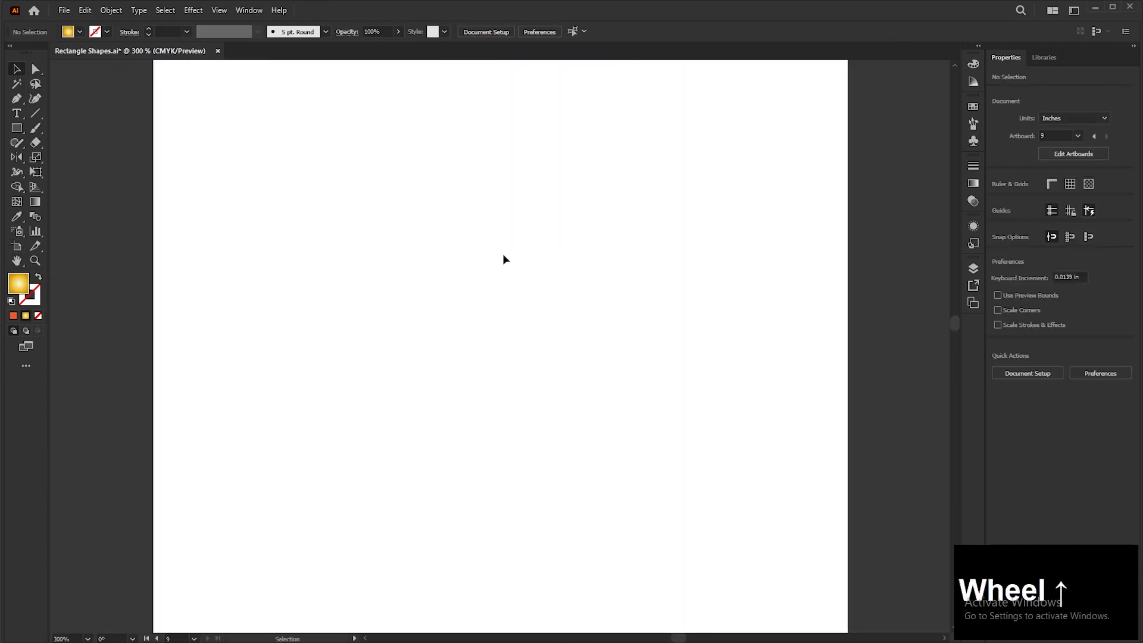
pyautogui.scroll(-1, 504, 254)
pyautogui.click(17, 130)
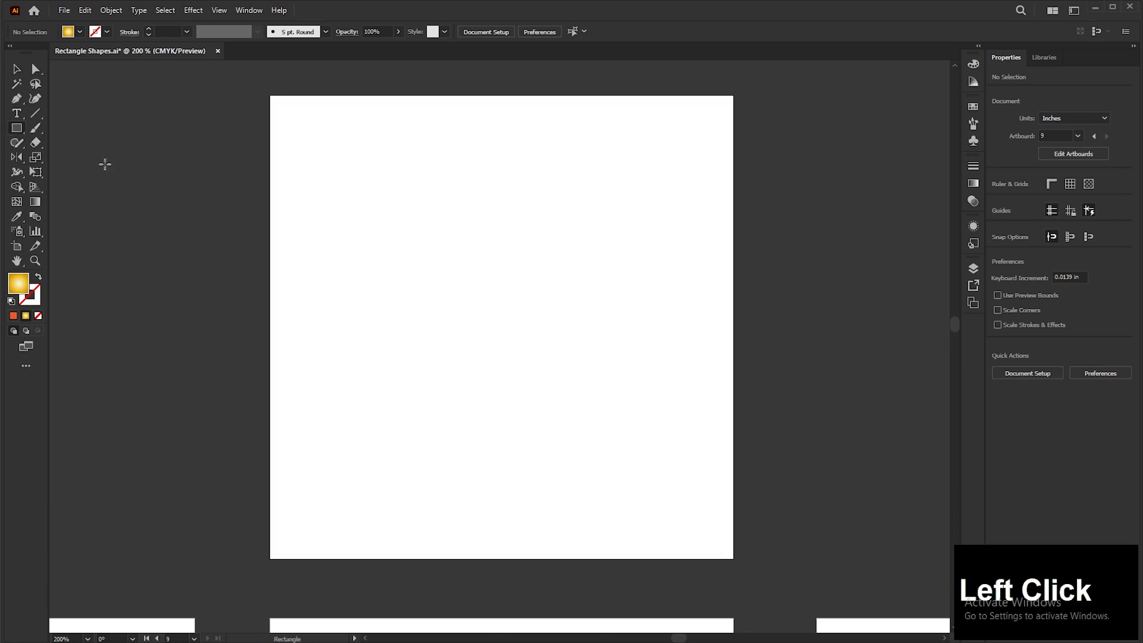
pyautogui.moveTo(415, 195); pyautogui.dragTo(574, 339)
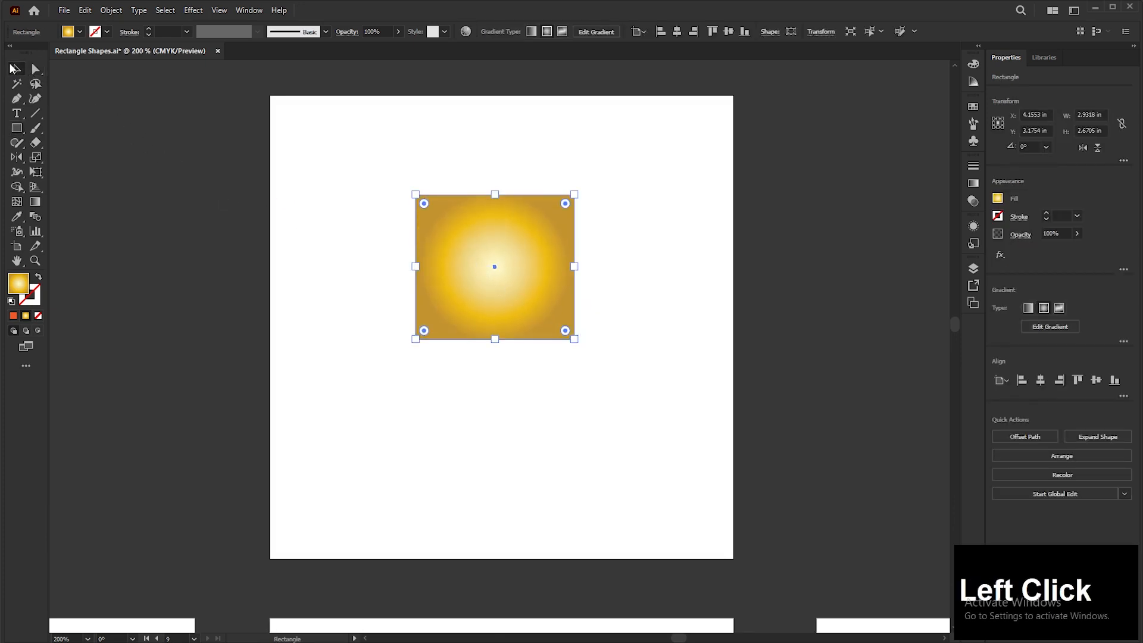
pyautogui.click(13, 68)
pyautogui.click(12, 304)
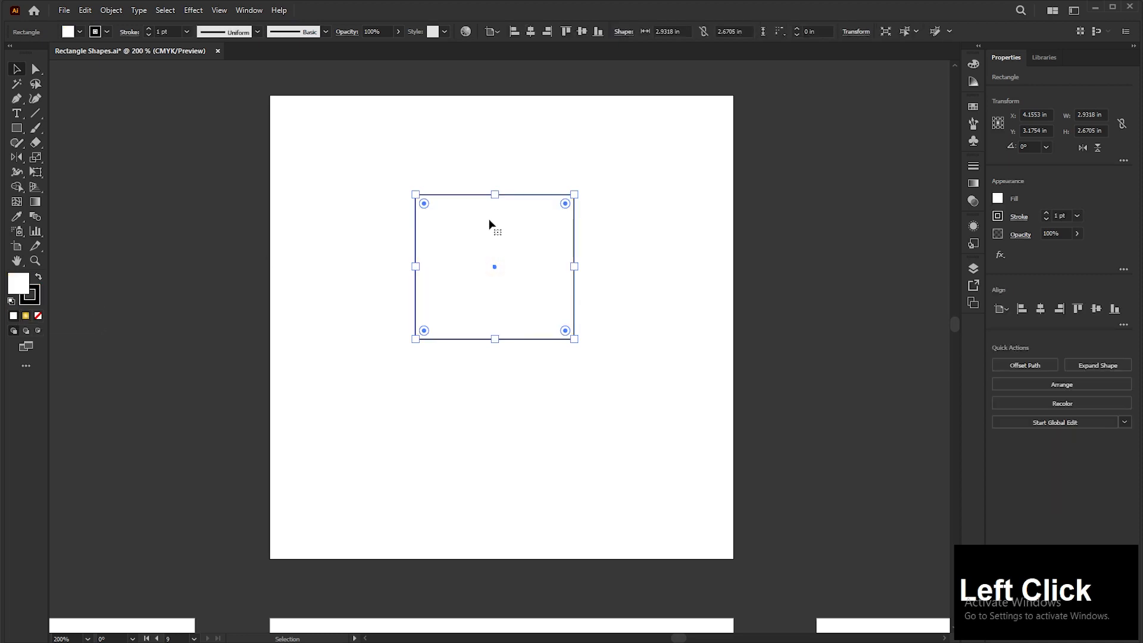
# Shrink the rectangle proportionally to about 2.42 by 2.20 in
pyautogui.scroll(1, 492, 222)
pyautogui.moveTo(498, 182); pyautogui.dragTo(500, 220)
pyautogui.scroll(1, 489, 361)
pyautogui.press('space')
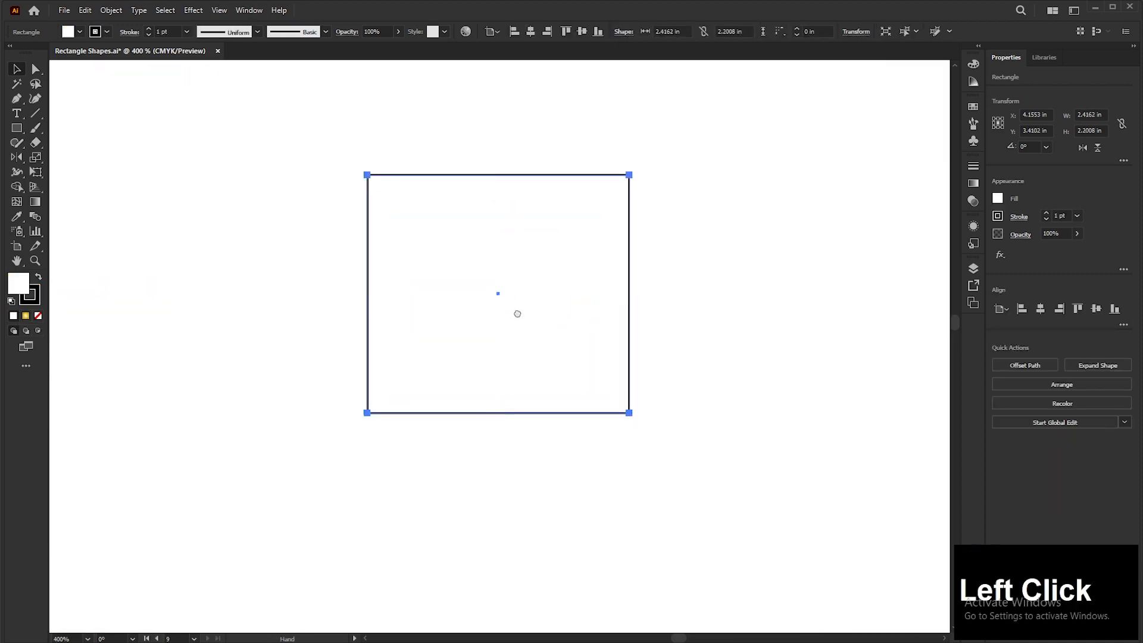
pyautogui.moveTo(516, 313); pyautogui.dragTo(516, 297)
# Nudge only the rectangle's upper-left corner horizontally inward to slant its left side
pyautogui.click(39, 72)
pyautogui.moveTo(304, 156); pyautogui.dragTo(484, 241)
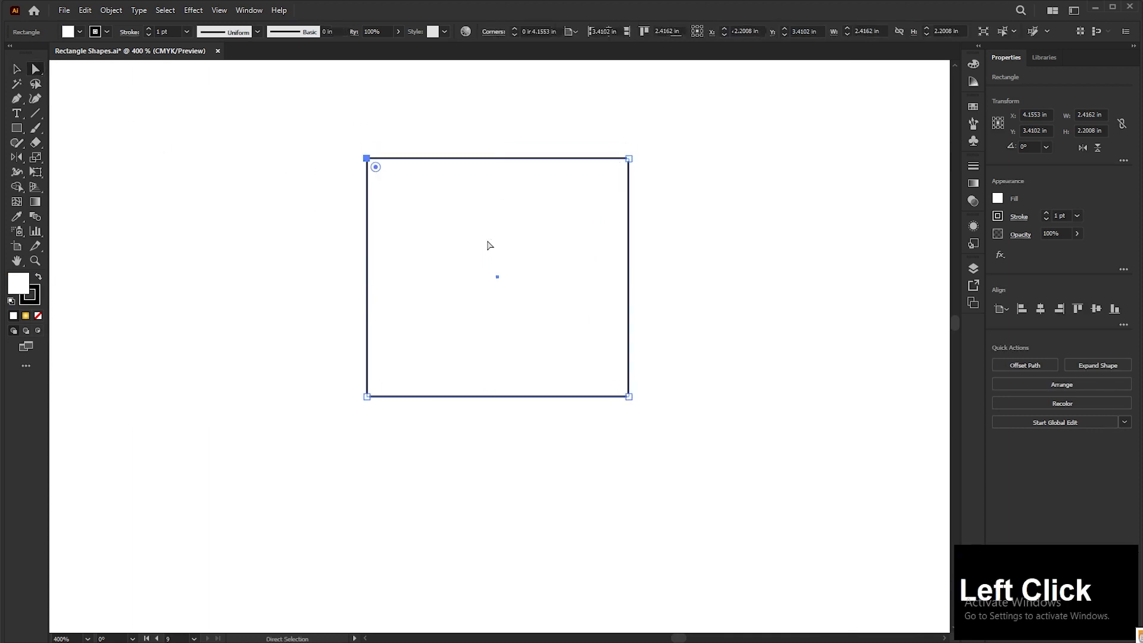
pyautogui.press('Right')
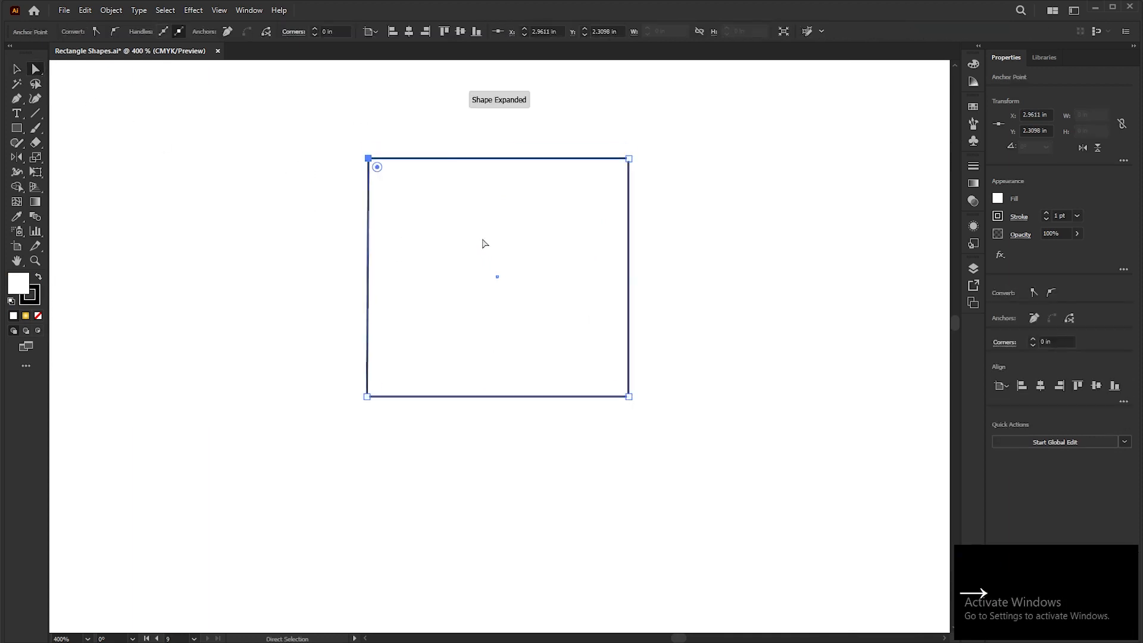
pyautogui.press('Right')
pyautogui.press('Right')
pyautogui.press('Right')
pyautogui.press('Right')
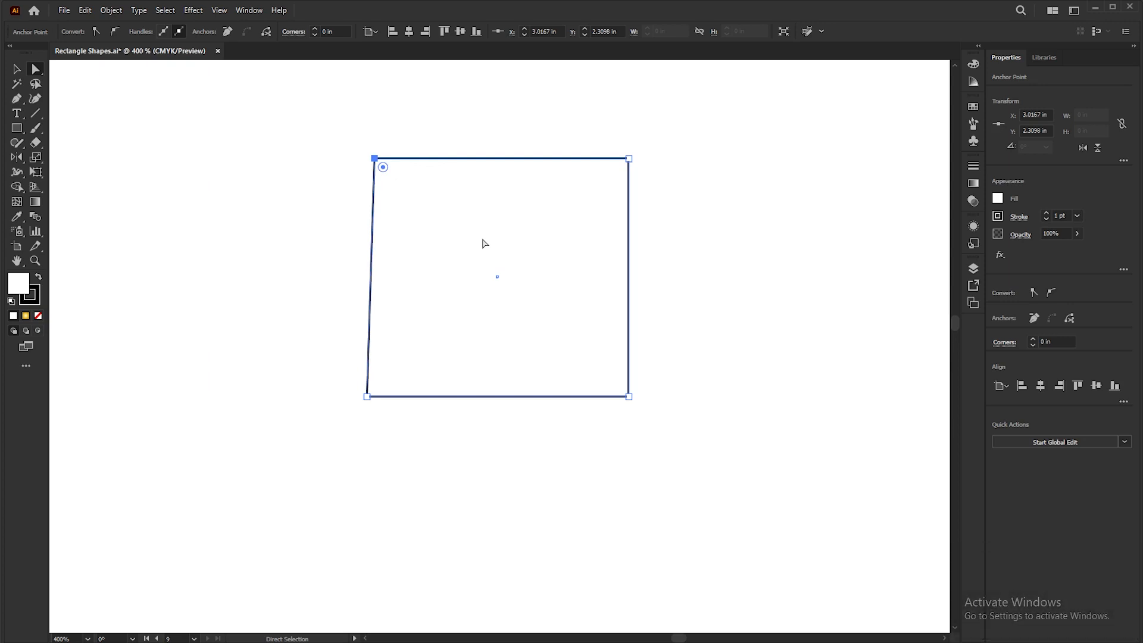
pyautogui.press('shift')
pyautogui.hotkey('shift', 'Right')
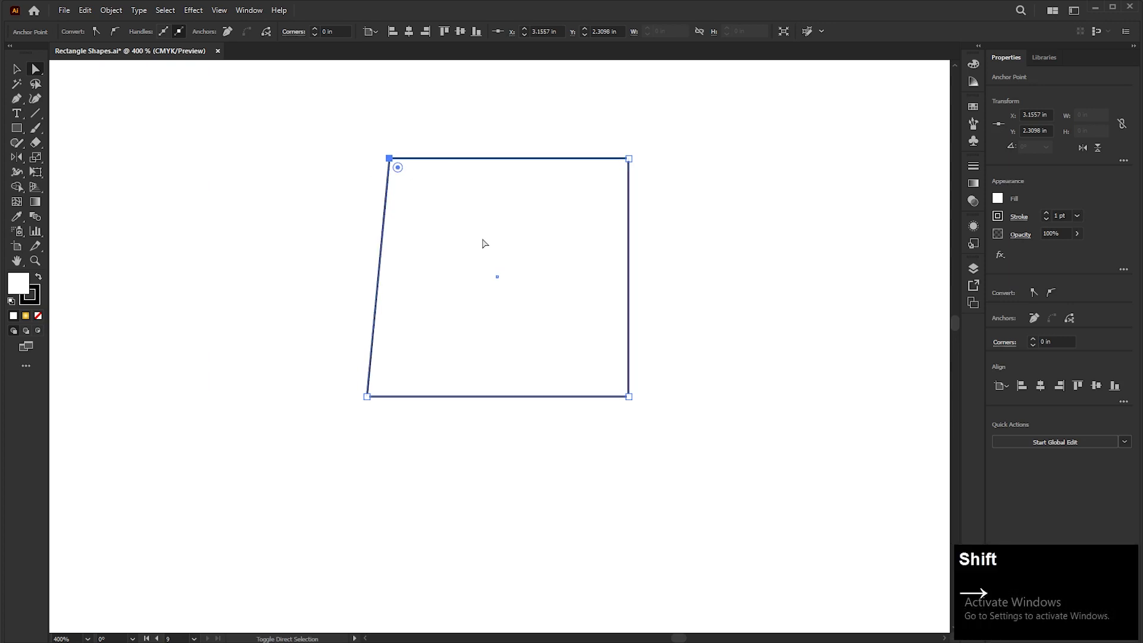
pyautogui.hotkey('shift', 'Right')
# Move the upper-right corner inward to about X 5.02 in and reduce the resulting trapezoid's height to about 1.32 in
pyautogui.click(628, 158)
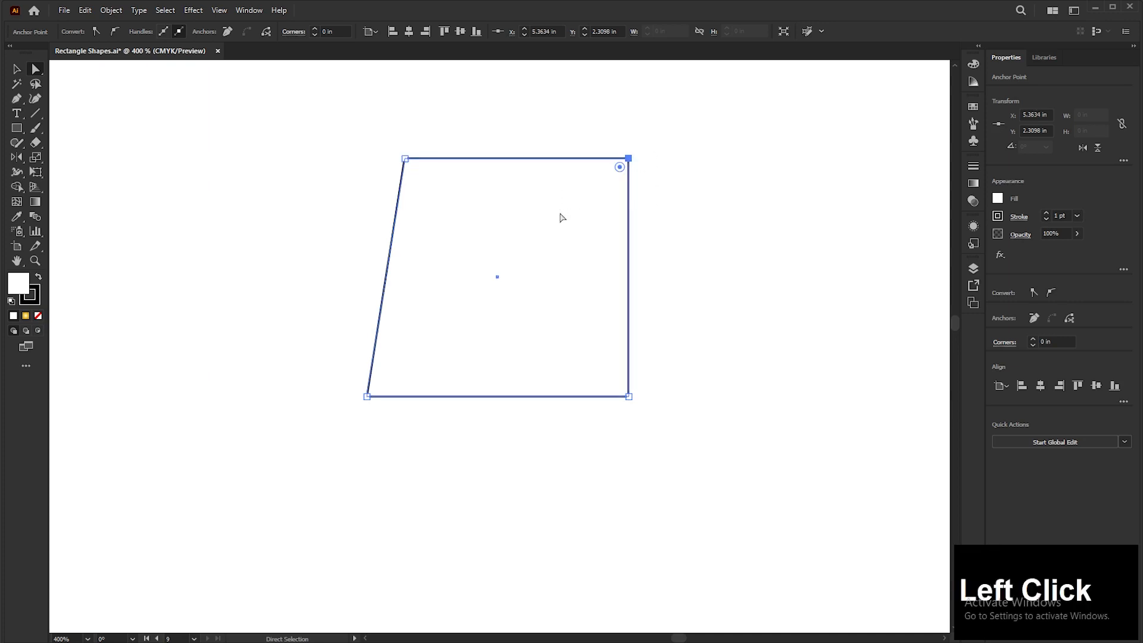
pyautogui.hotkey('shift', 'Left')
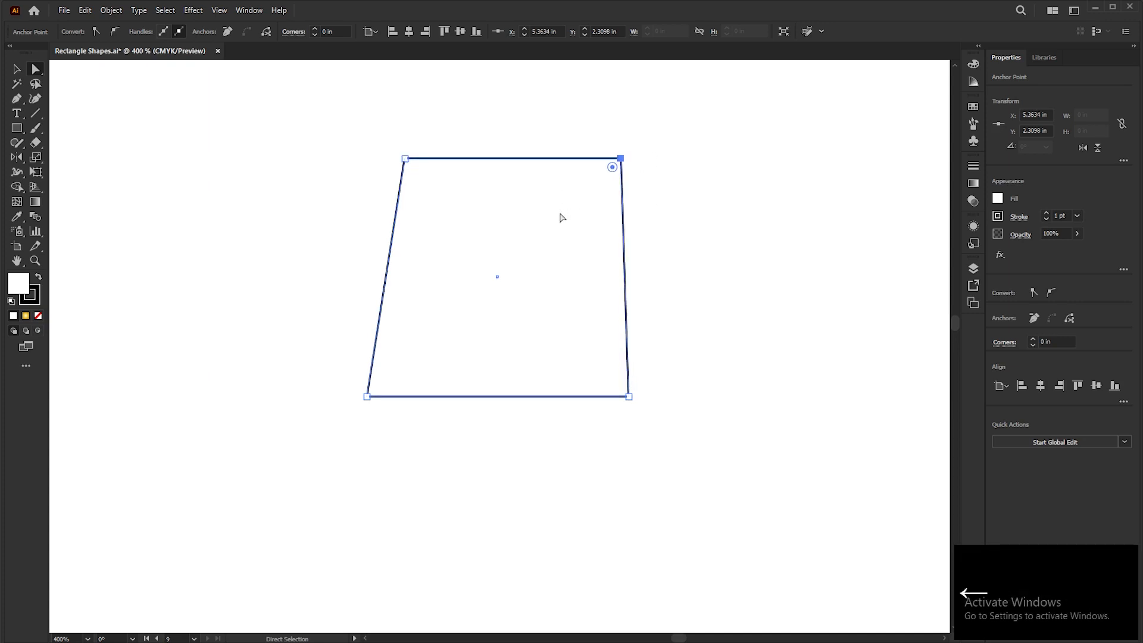
pyautogui.hotkey('shift', 'Left')
pyautogui.hotkey('shift', 'Left')
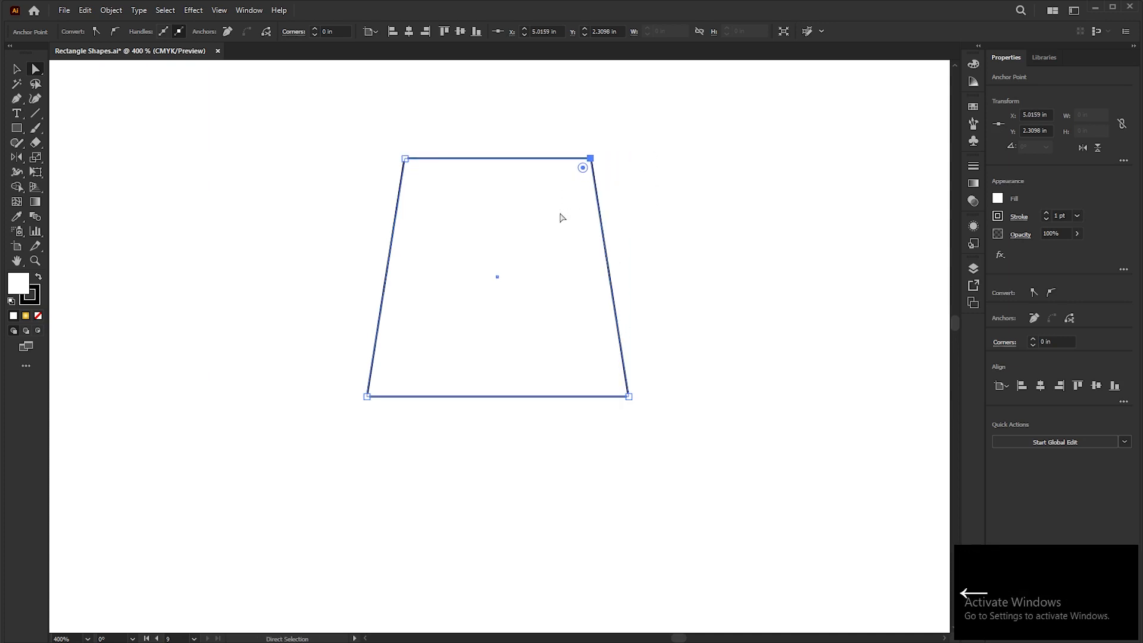
pyautogui.click(20, 72)
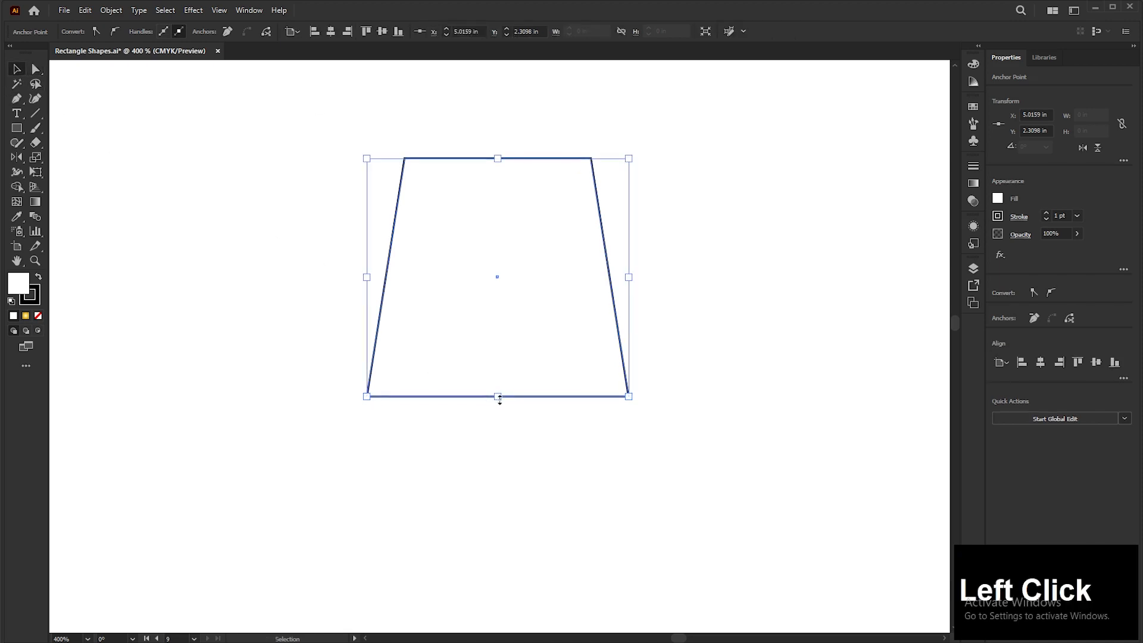
pyautogui.moveTo(497, 396); pyautogui.dragTo(500, 302)
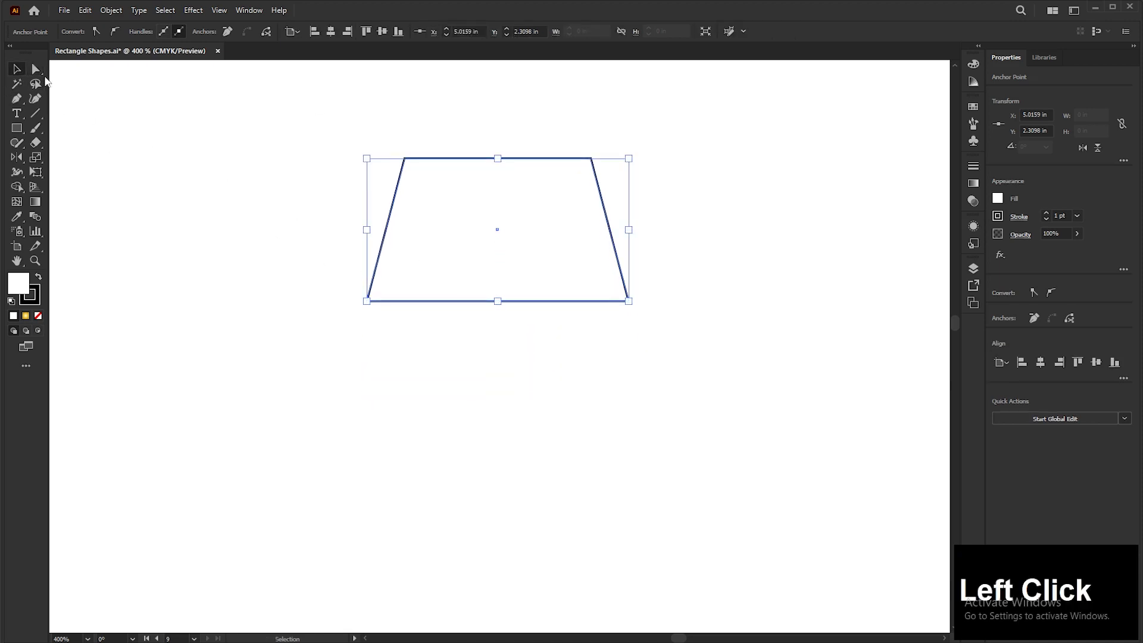
# Round the trapezoid's two upper corners to a radius of about 0.28 in
pyautogui.press('a')
pyautogui.moveTo(314, 123); pyautogui.dragTo(682, 214)
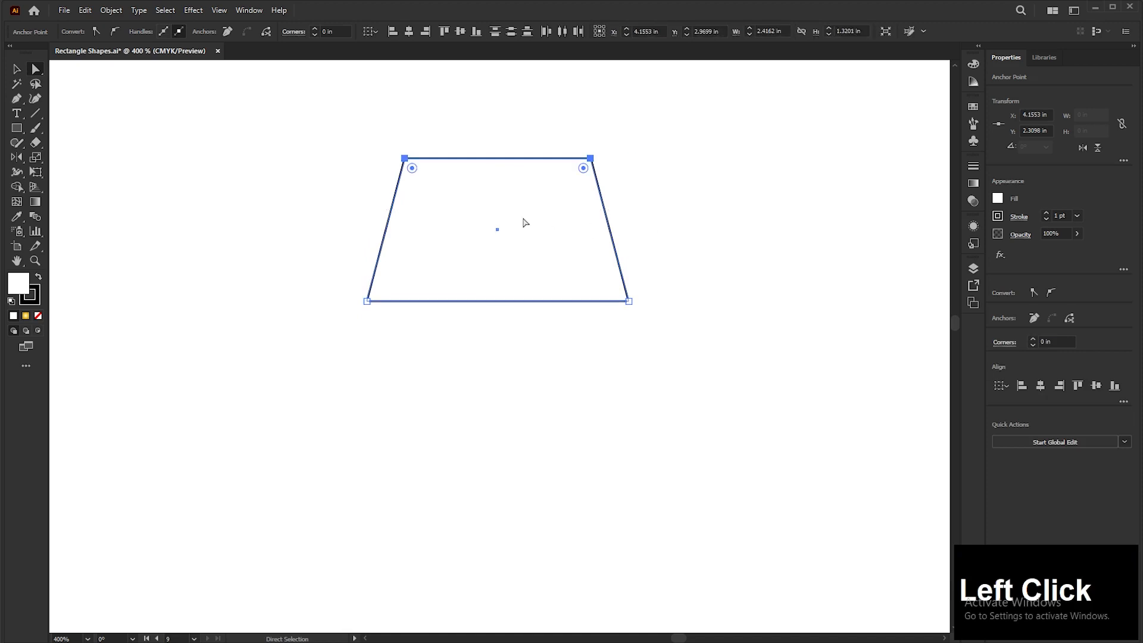
pyautogui.moveTo(410, 169); pyautogui.dragTo(431, 190)
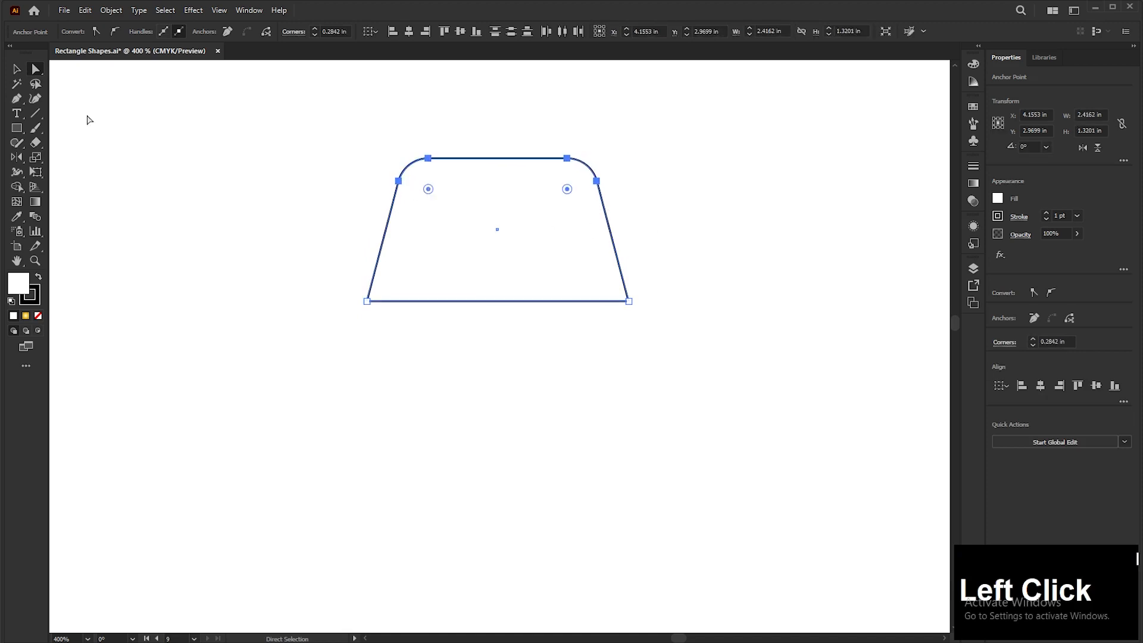
# Bend the trapezoid's straight top edge downward into a shallow dip with the Anchor Point tool
pyautogui.click(16, 99)
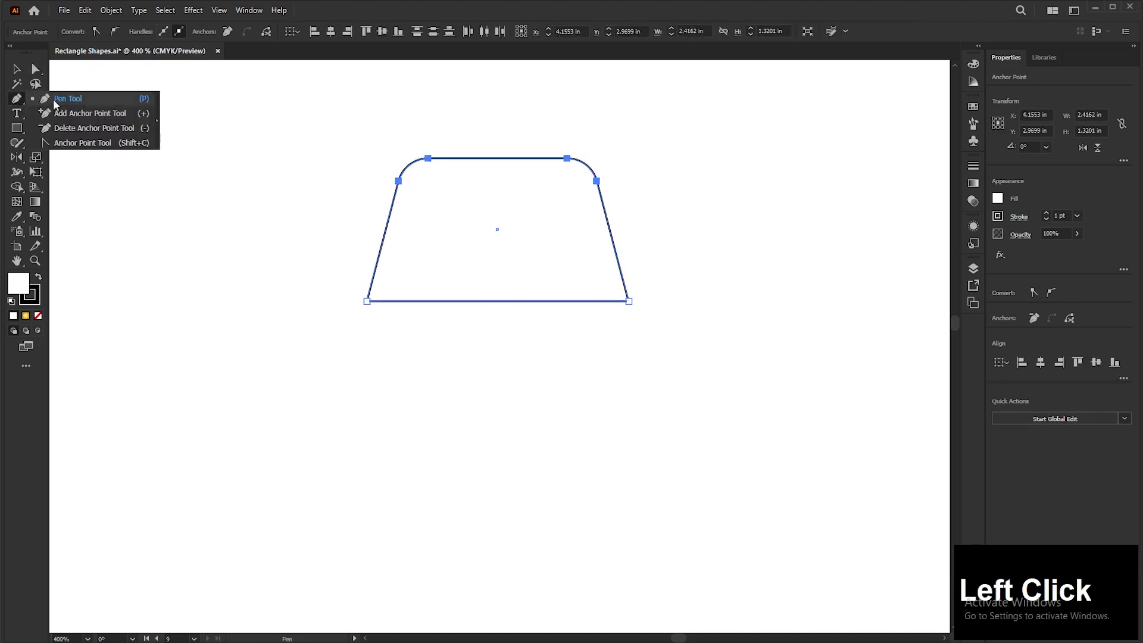
pyautogui.click(78, 144)
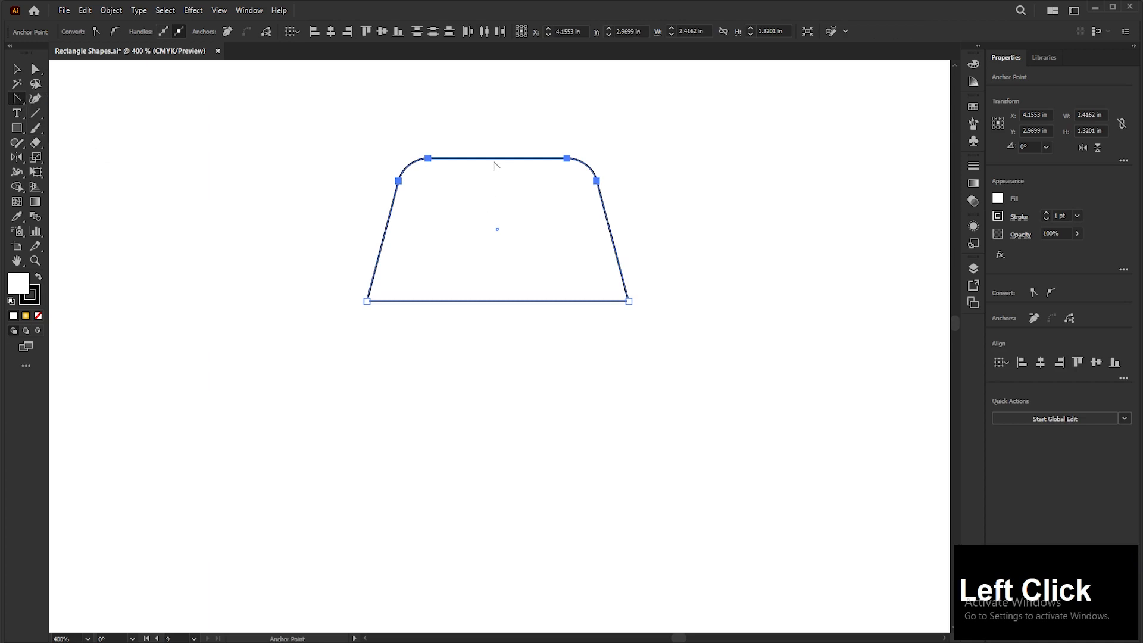
pyautogui.moveTo(496, 158); pyautogui.dragTo(498, 175)
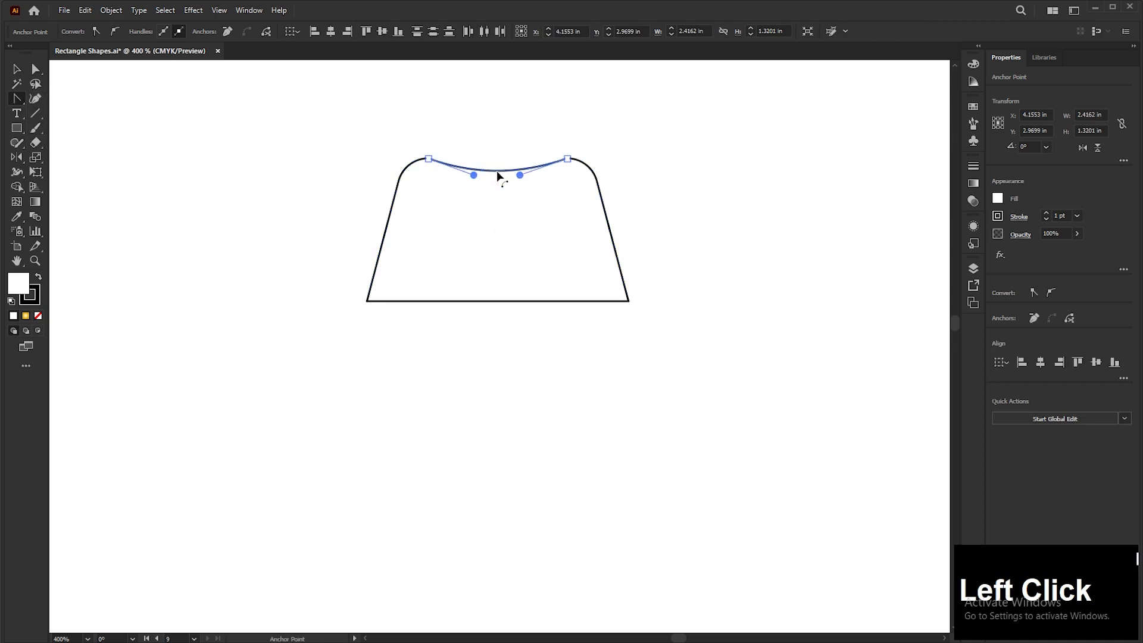
# Draw a rectangle about 4.39 × 0.81 in across the crown's lower part and send it to the back
pyautogui.click(17, 69)
pyautogui.click(352, 291)
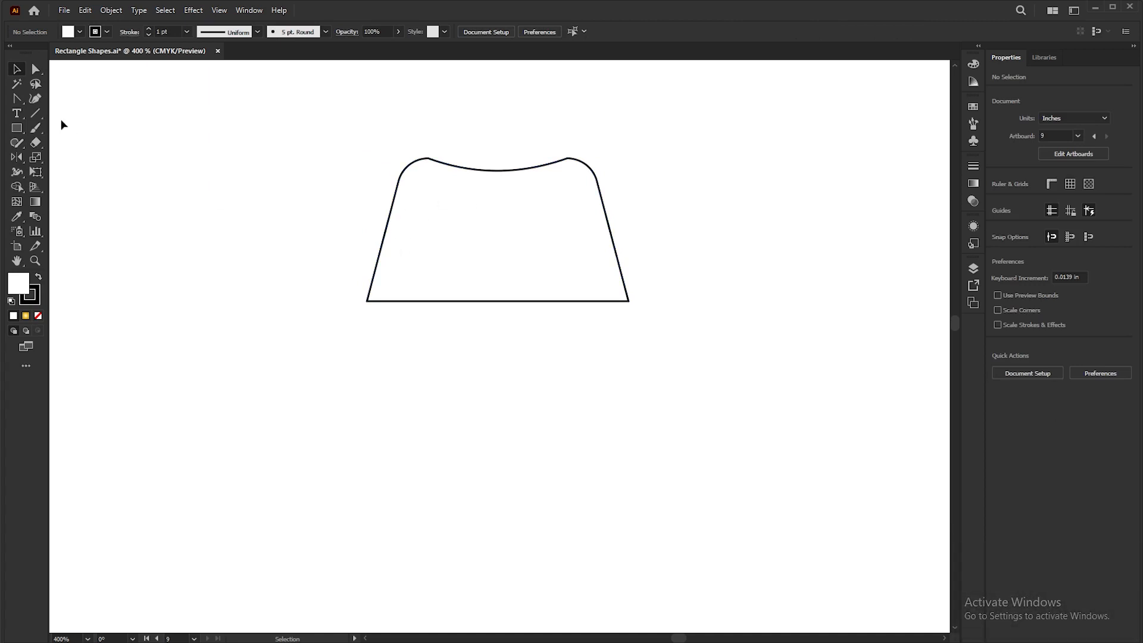
pyautogui.click(17, 129)
pyautogui.moveTo(252, 255); pyautogui.dragTo(727, 343)
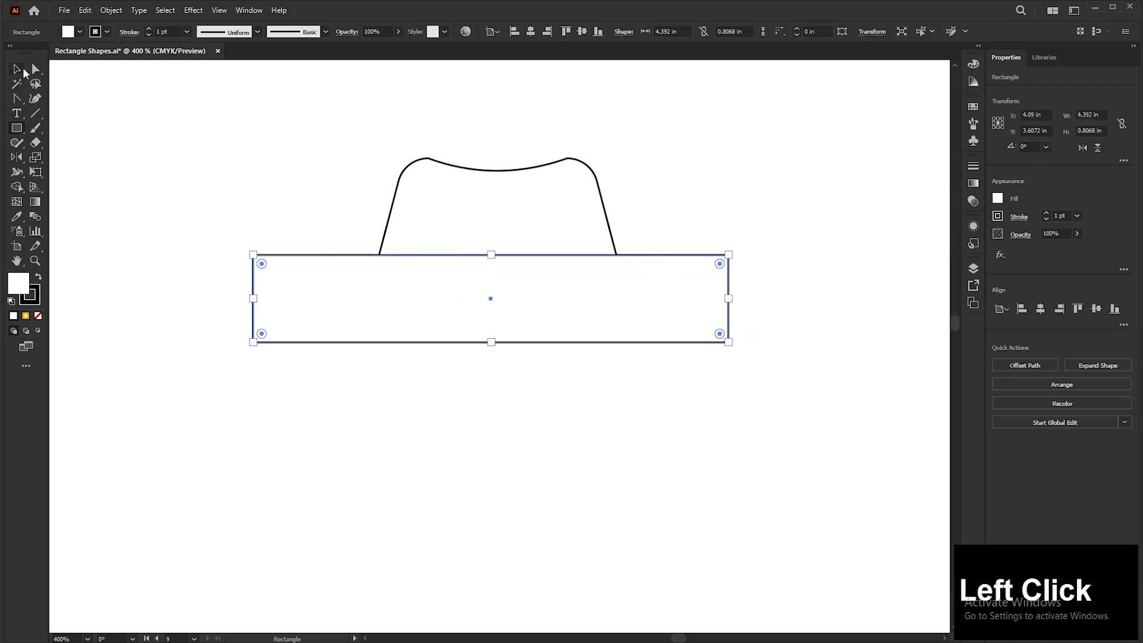
pyautogui.press('v')
pyautogui.rightClick(525, 265)
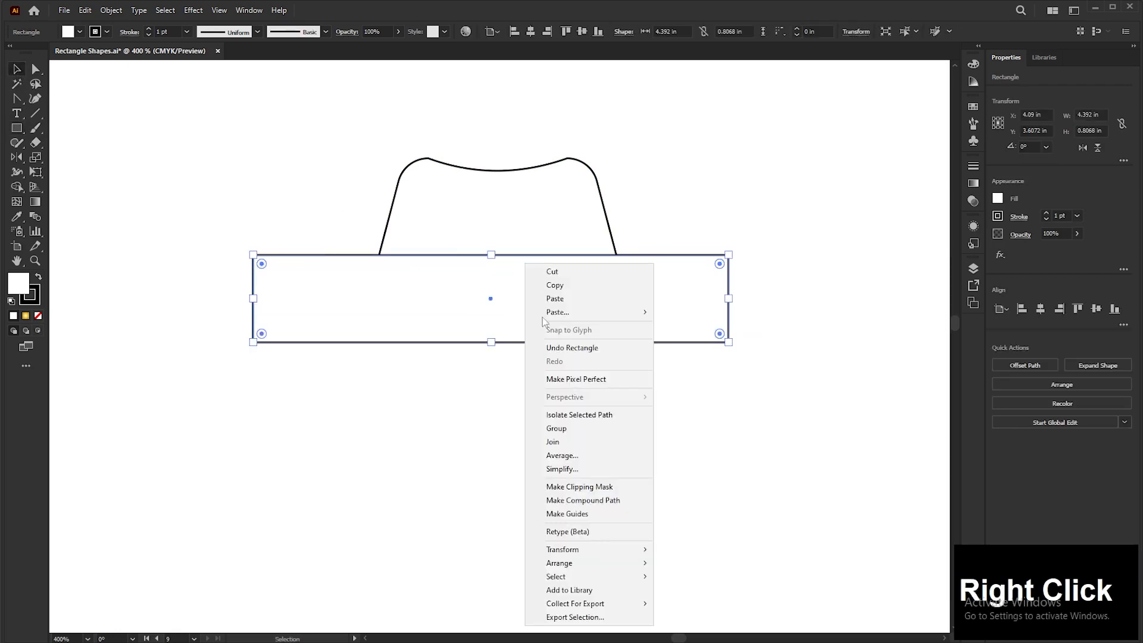
pyautogui.moveTo(632, 564)
pyautogui.click(692, 603)
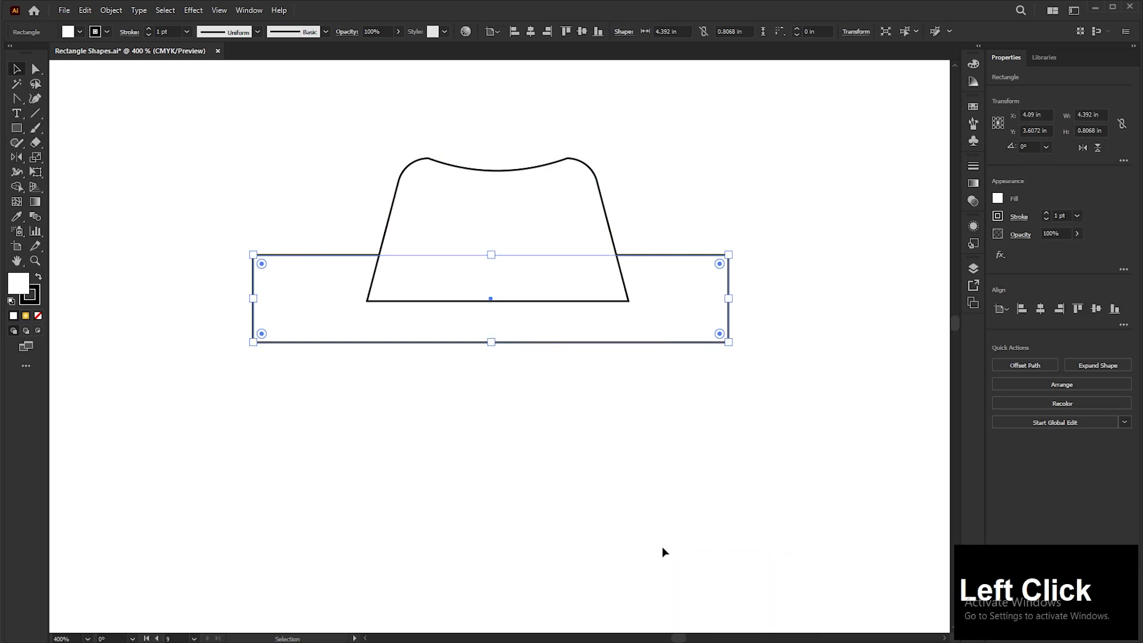
# Centre the brim rectangle horizontally under the crown and fully round its four corners into a pill shape
pyautogui.moveTo(478, 337); pyautogui.dragTo(484, 338)
pyautogui.click(36, 70)
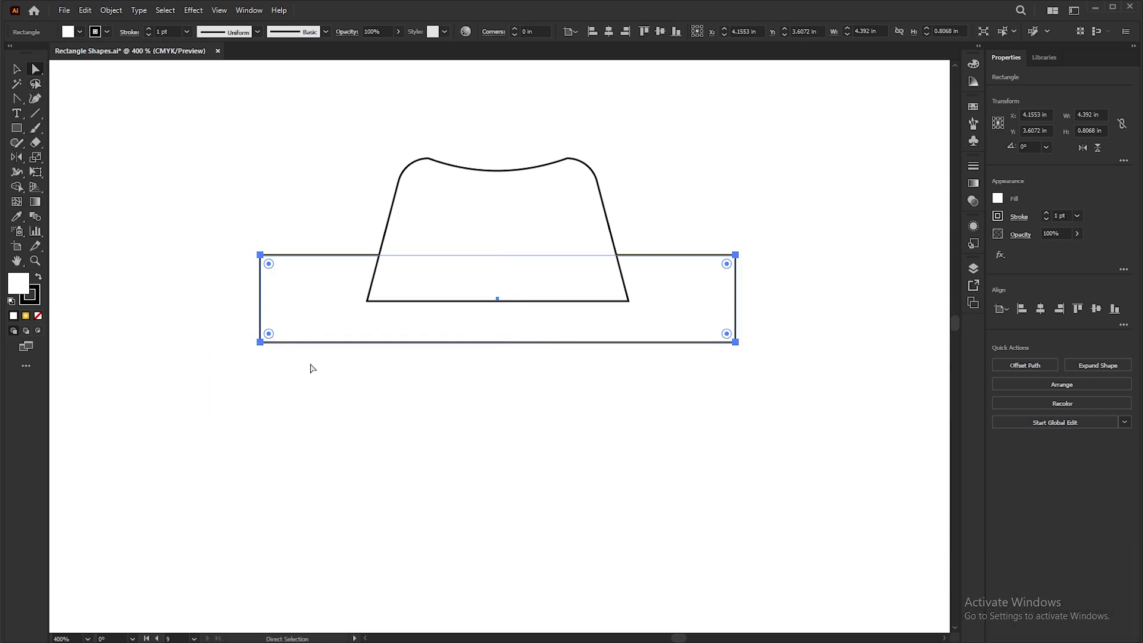
pyautogui.moveTo(271, 266); pyautogui.dragTo(368, 353)
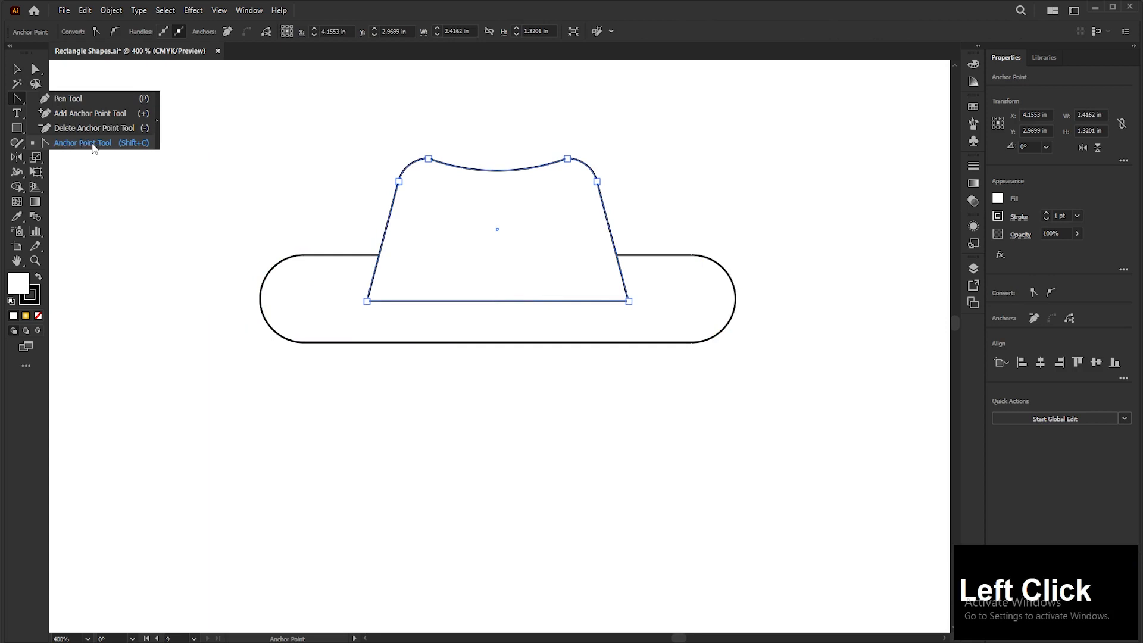
# Bend the bottom edges of both the crown and the brim downward into shallow curves with the Anchor Point tool
pyautogui.click(94, 146)
pyautogui.moveTo(500, 301); pyautogui.dragTo(499, 365)
pyautogui.press('v')
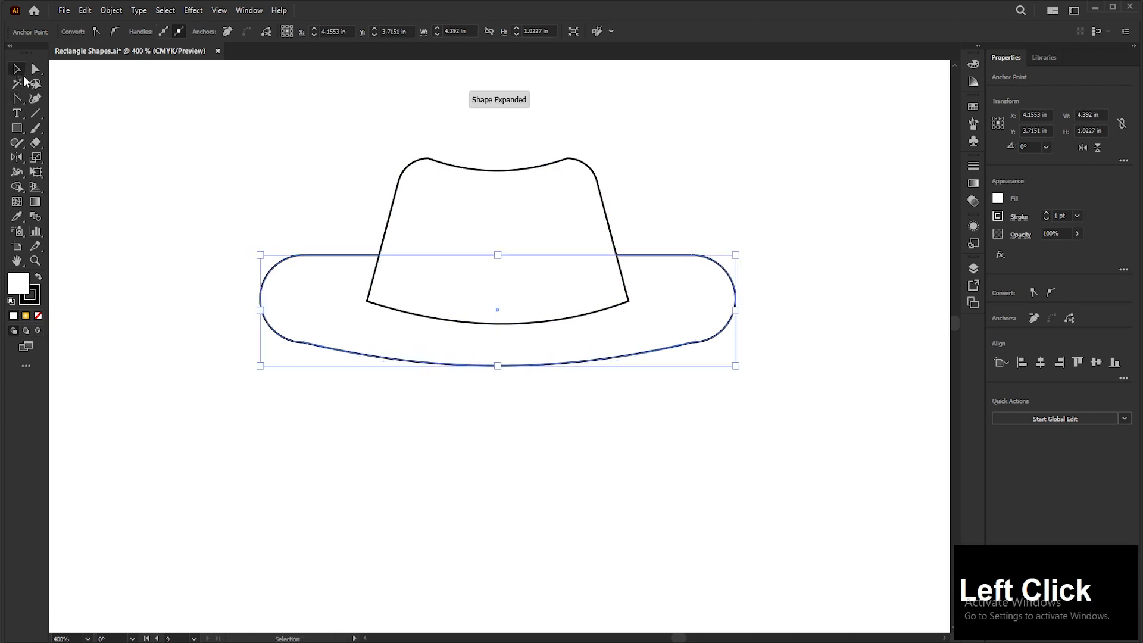
pyautogui.scroll(-2, 172, 186)
pyautogui.click(430, 387)
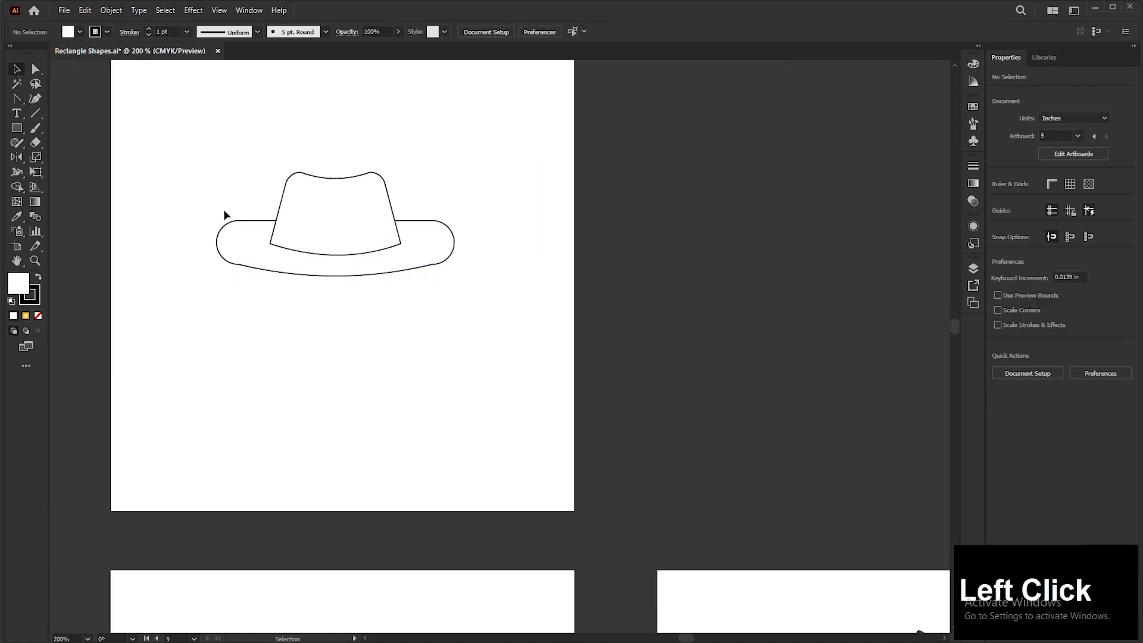
# Smooth the kinks at the brim's two lower anchor points by angling their outer handles in line with the curved bottom edge
pyautogui.scroll(2, 225, 215)
pyautogui.scroll(3, 253, 322)
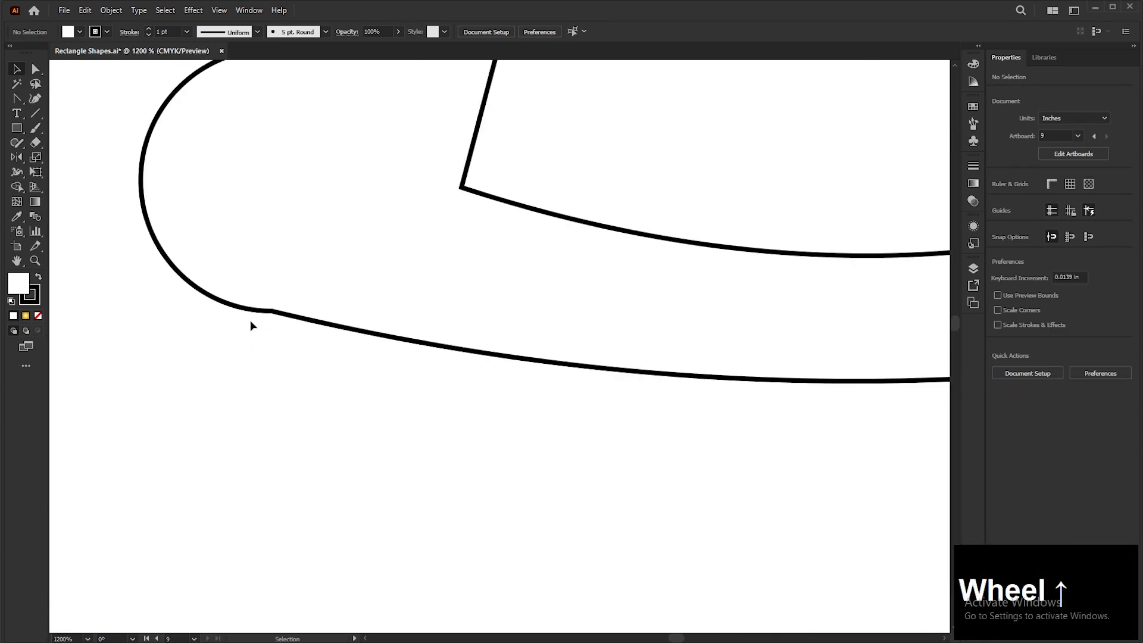
pyautogui.scroll(-2, 254, 317)
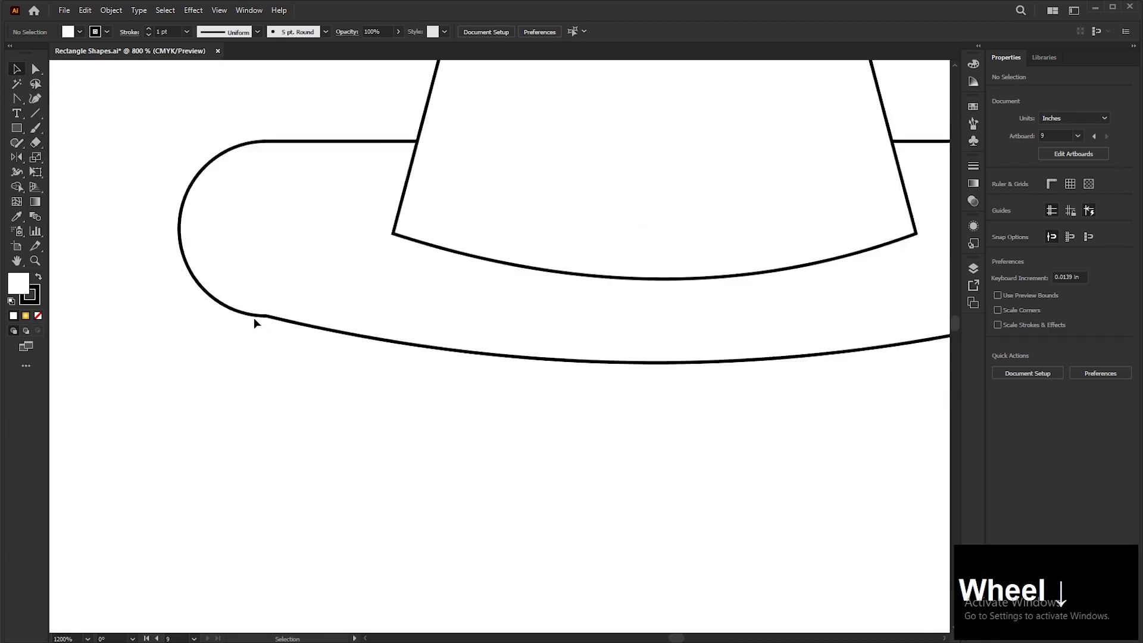
pyautogui.click(40, 72)
pyautogui.moveTo(235, 367); pyautogui.dragTo(289, 277)
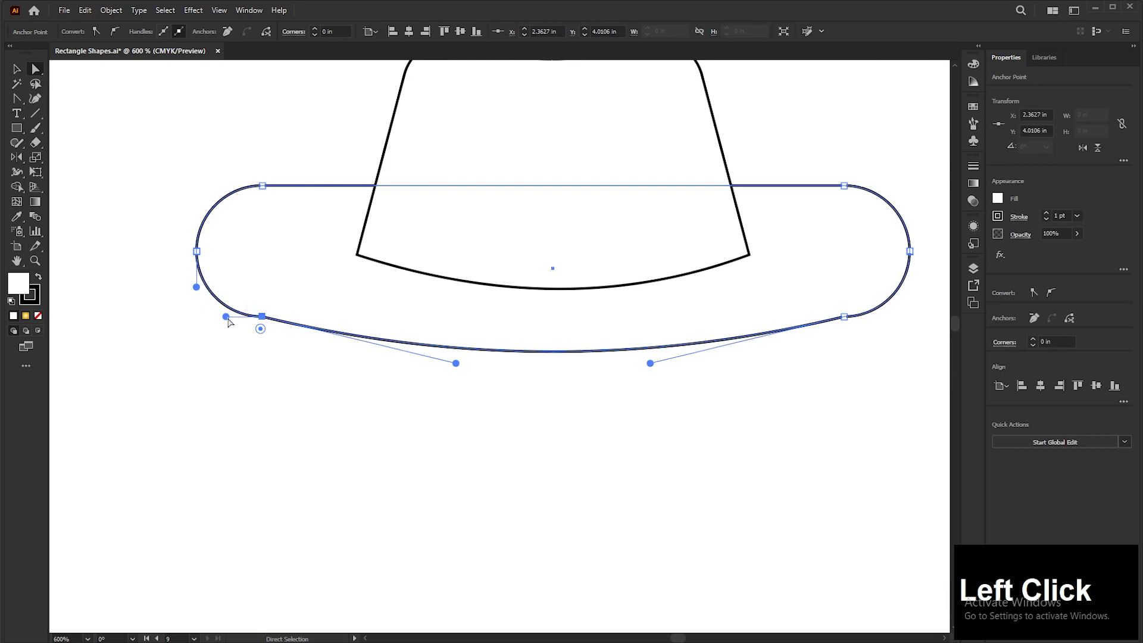
pyautogui.moveTo(225, 316); pyautogui.dragTo(219, 308)
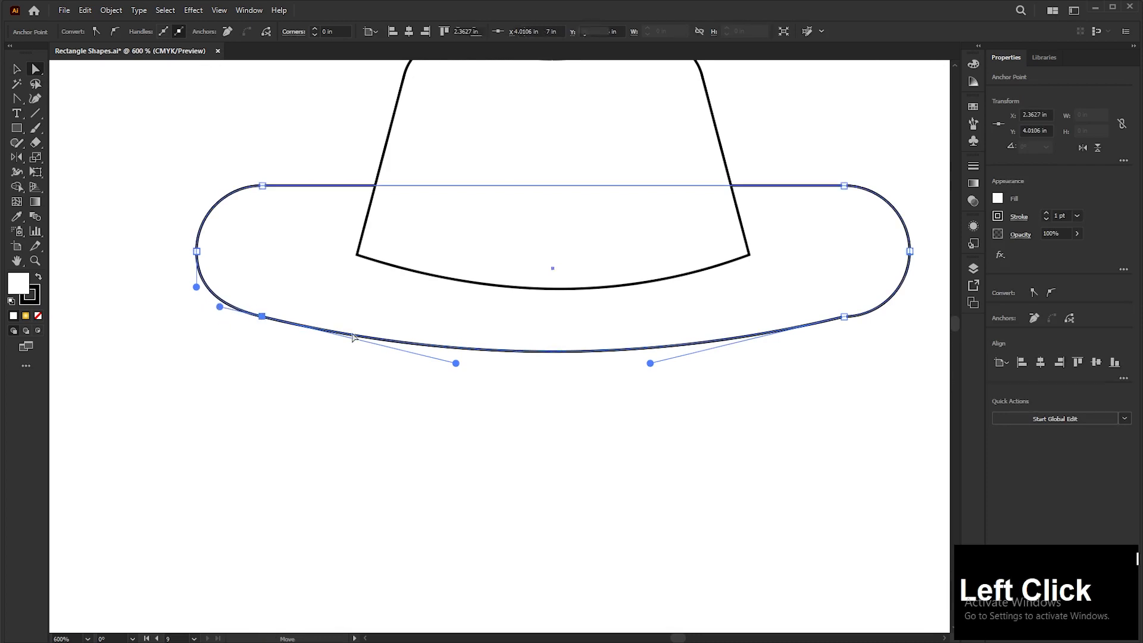
pyautogui.click(844, 316)
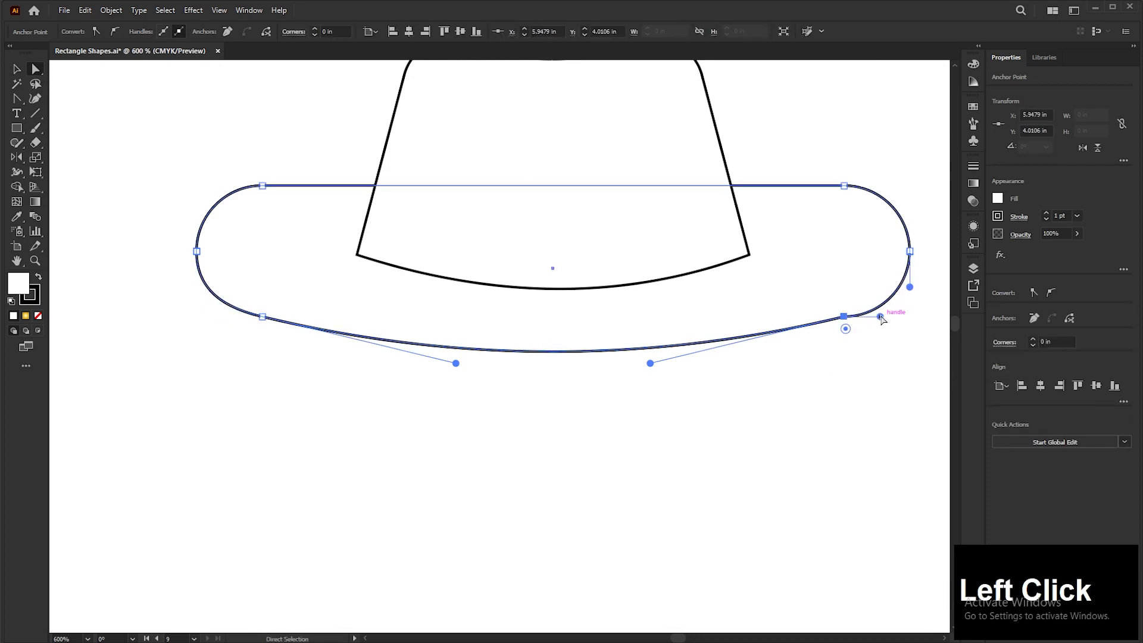
pyautogui.moveTo(880, 317); pyautogui.dragTo(885, 306)
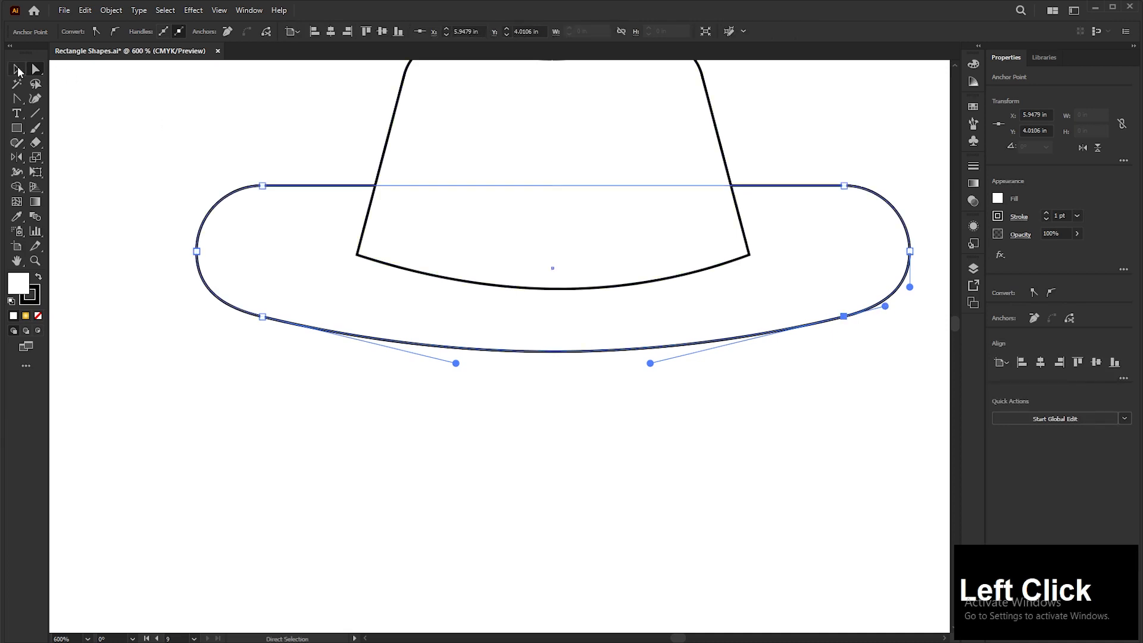
pyautogui.click(18, 71)
pyautogui.click(167, 142)
# Round the two corner points where the crown's top dip meets its shoulders until the transitions are smooth
pyautogui.press('space')
pyautogui.moveTo(439, 180); pyautogui.dragTo(368, 334)
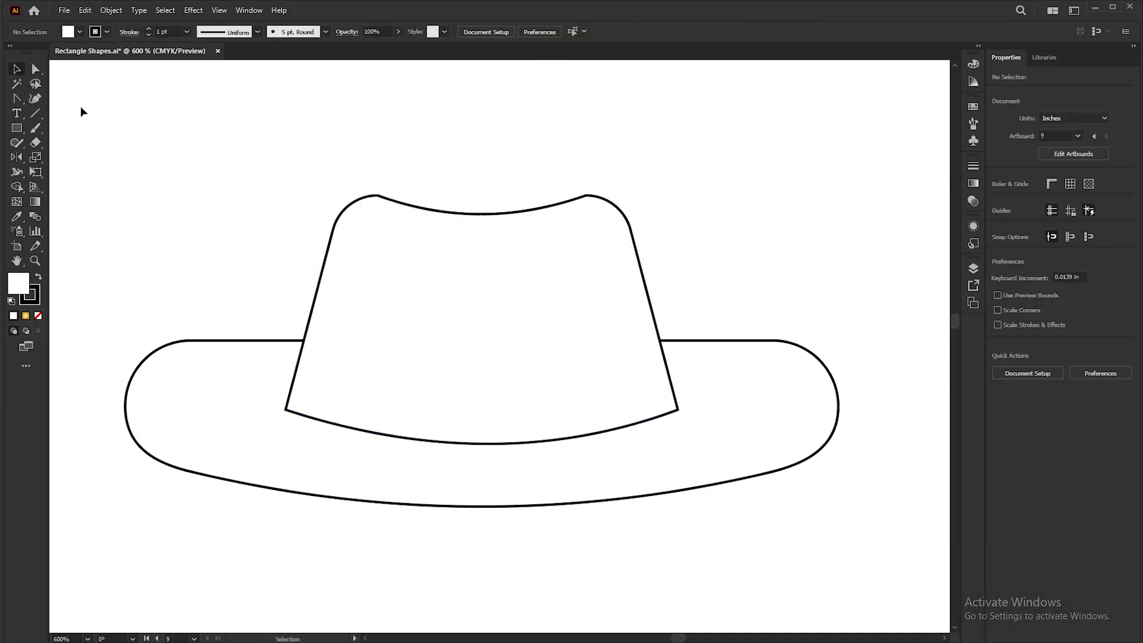
pyautogui.click(35, 71)
pyautogui.moveTo(349, 146); pyautogui.dragTo(597, 260)
pyautogui.scroll(2, 391, 210)
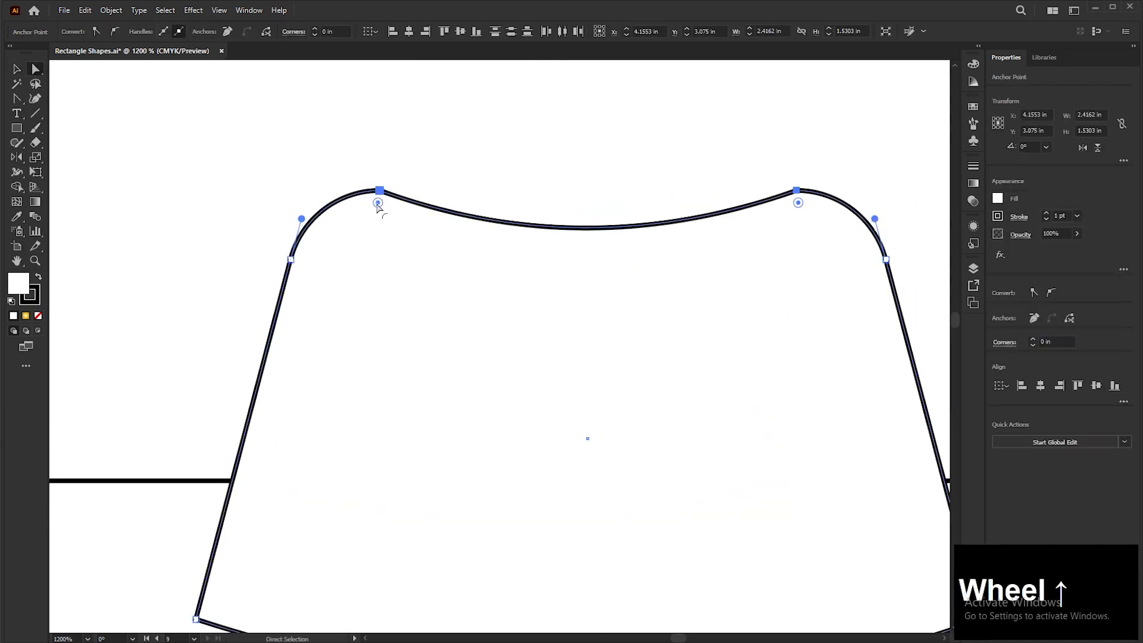
pyautogui.moveTo(378, 205); pyautogui.dragTo(376, 254)
pyautogui.moveTo(377, 273); pyautogui.dragTo(379, 287)
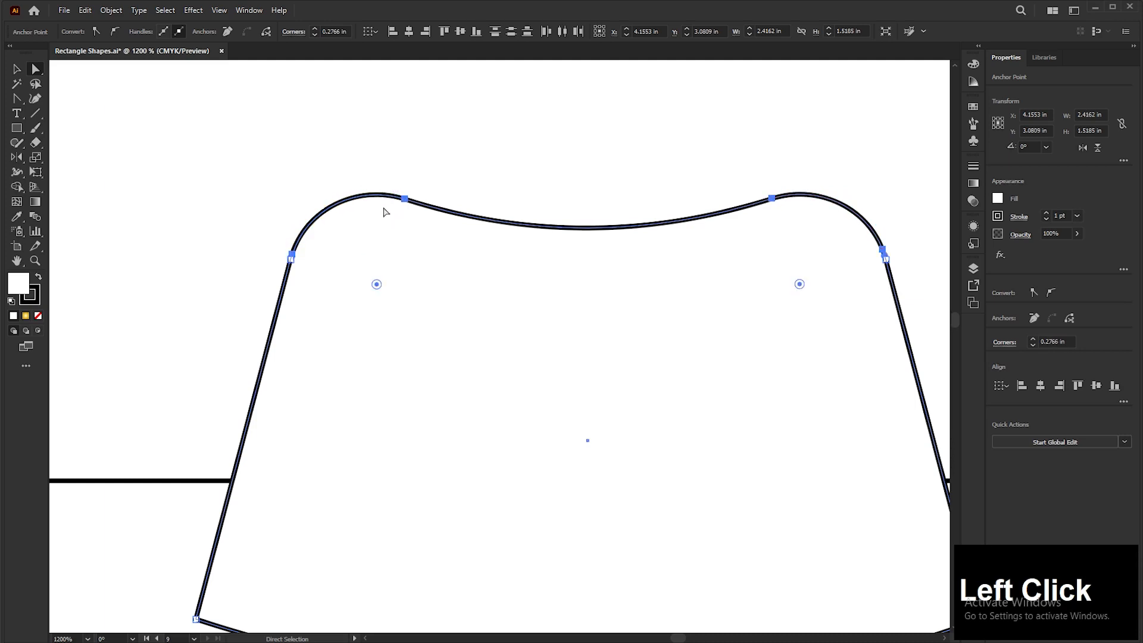
pyautogui.moveTo(376, 284); pyautogui.dragTo(368, 321)
pyautogui.click(17, 69)
pyautogui.click(319, 161)
# Compare the hat outline with the sample illustrations across the artboards and examine the pen illustration closely
pyautogui.scroll(-3, 329, 162)
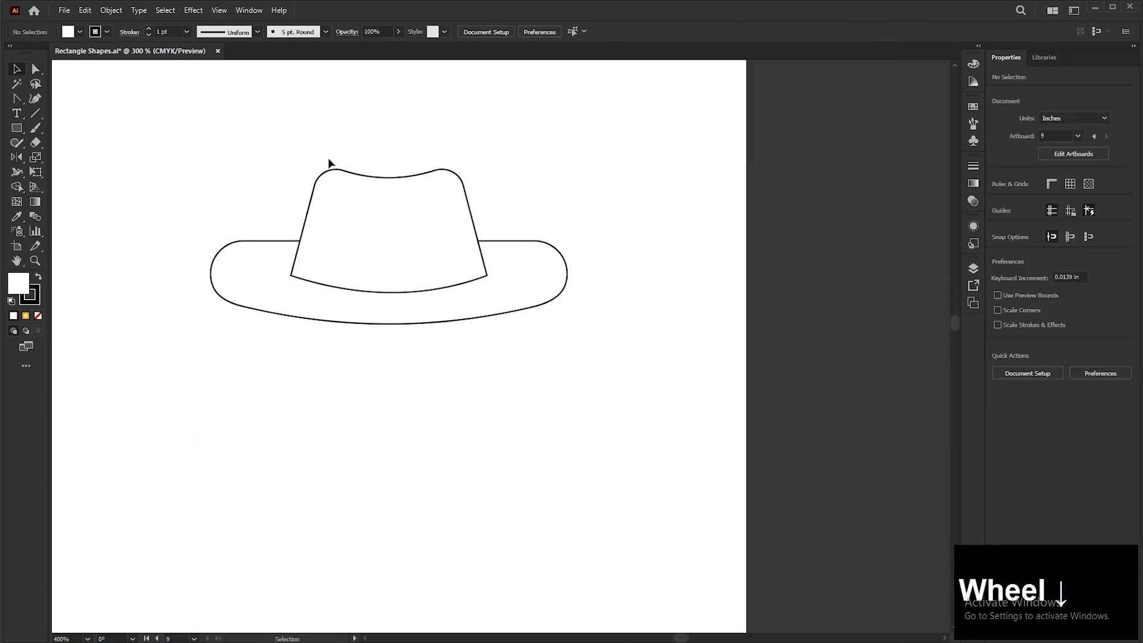
pyautogui.scroll(-4, 438, 238)
pyautogui.press('space')
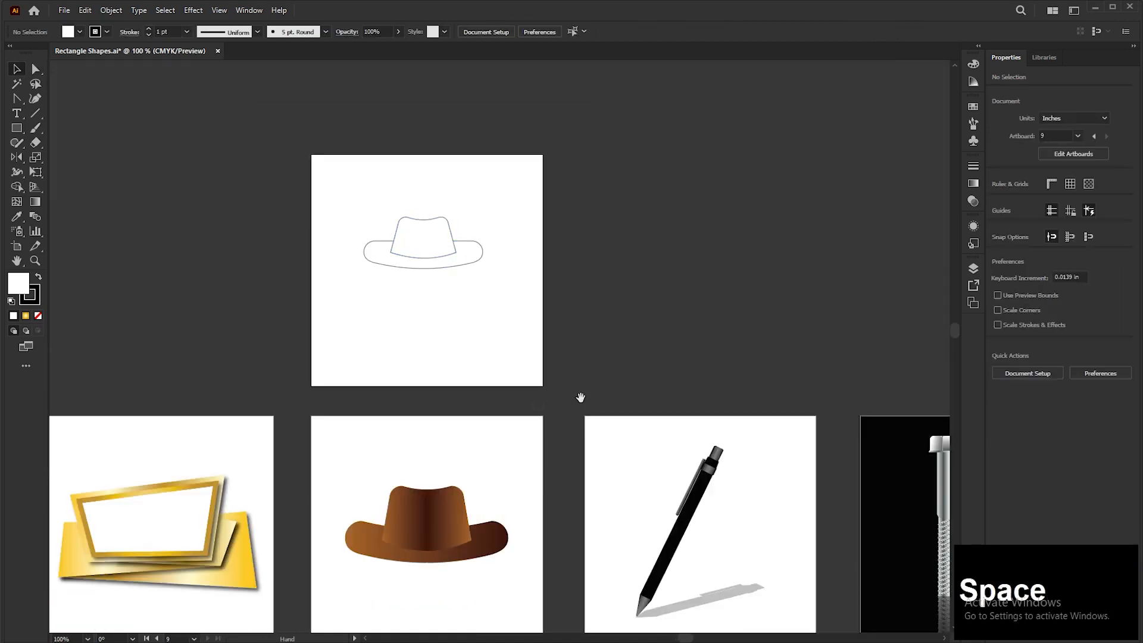
pyautogui.moveTo(580, 397); pyautogui.dragTo(583, 296)
pyautogui.scroll(-1, 585, 315)
pyautogui.click(593, 325)
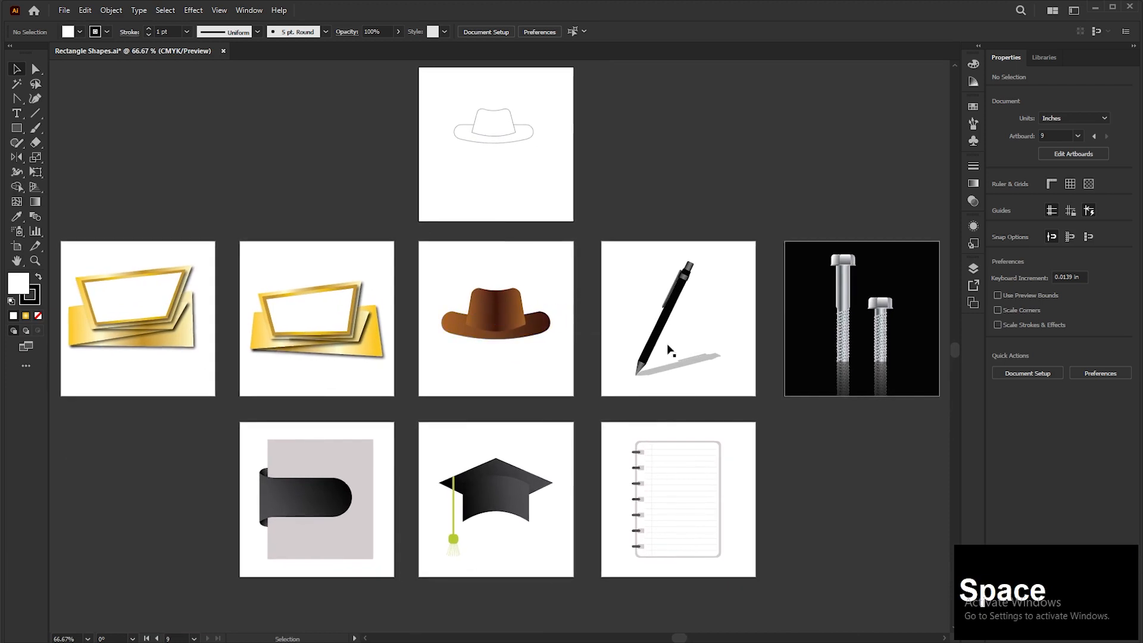
pyautogui.scroll(3, 723, 321)
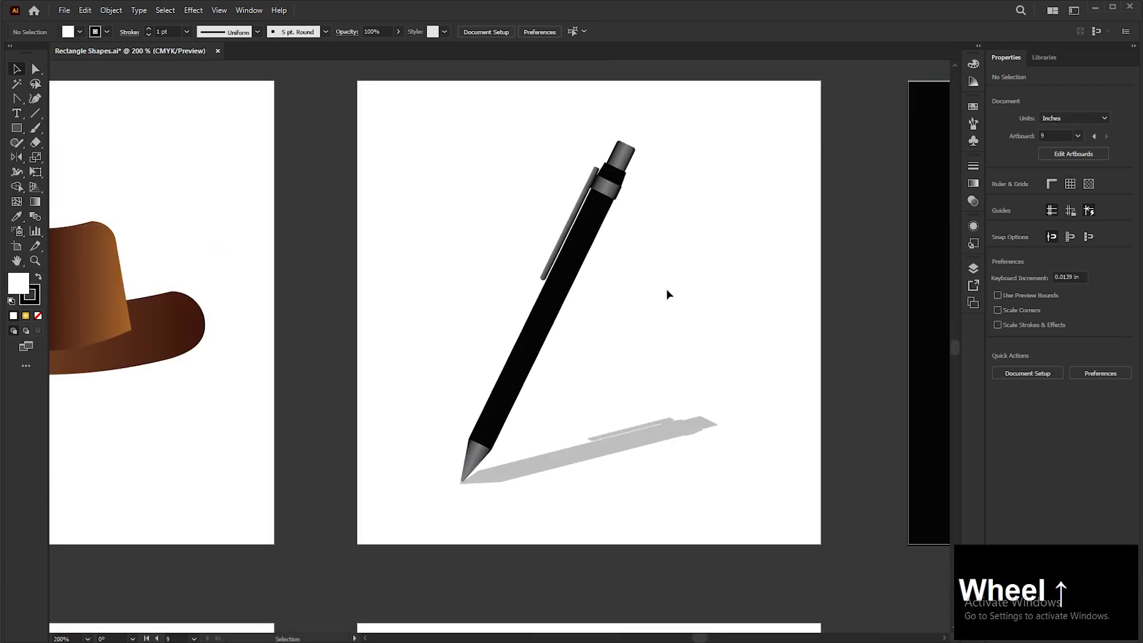
pyautogui.moveTo(658, 273); pyautogui.dragTo(642, 293)
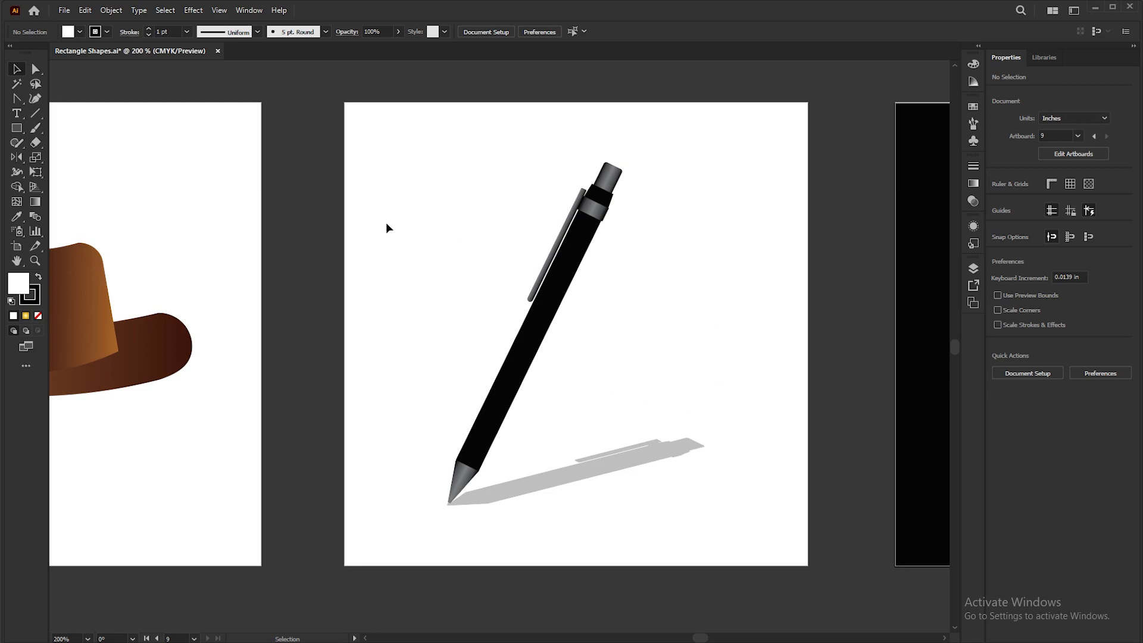
# Review the gold banner and brown hat samples, then examine the metallic bolts illustration closely
pyautogui.scroll(-1, 467, 256)
pyautogui.press('space')
pyautogui.moveTo(304, 258); pyautogui.dragTo(696, 284)
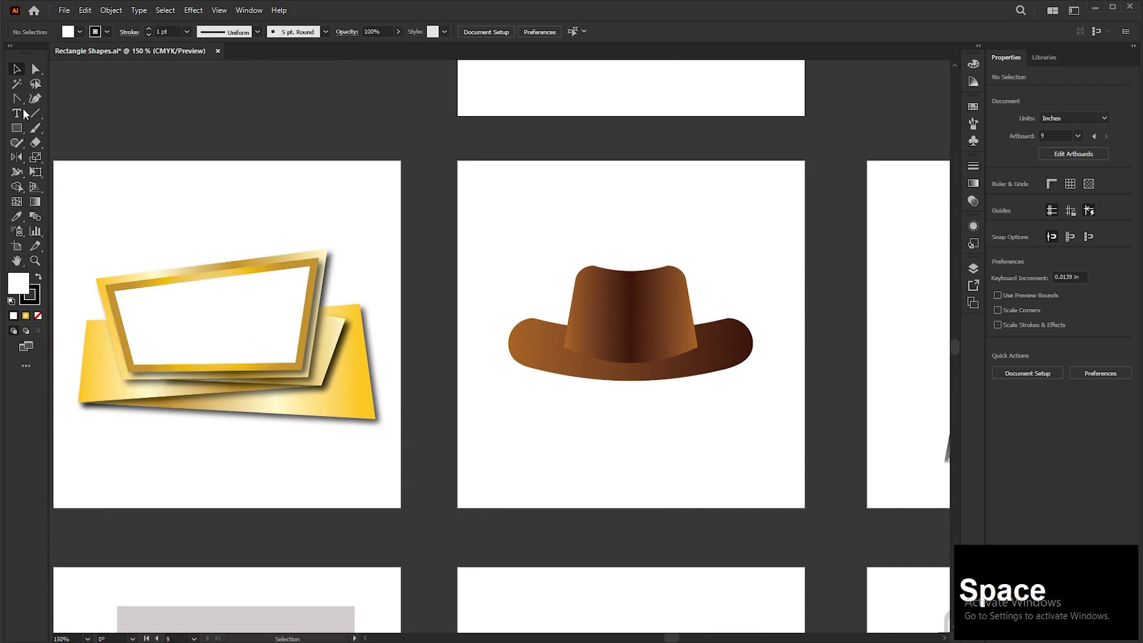
pyautogui.moveTo(16, 98); pyautogui.dragTo(65, 139)
pyautogui.click(16, 71)
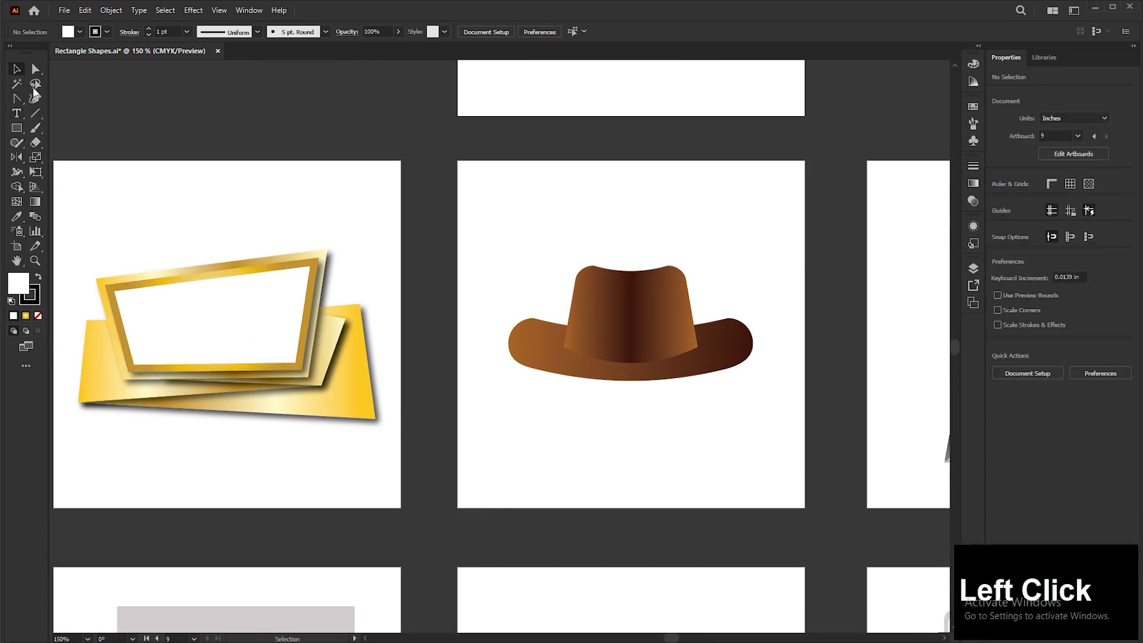
pyautogui.scroll(-3, 499, 274)
pyautogui.press('space')
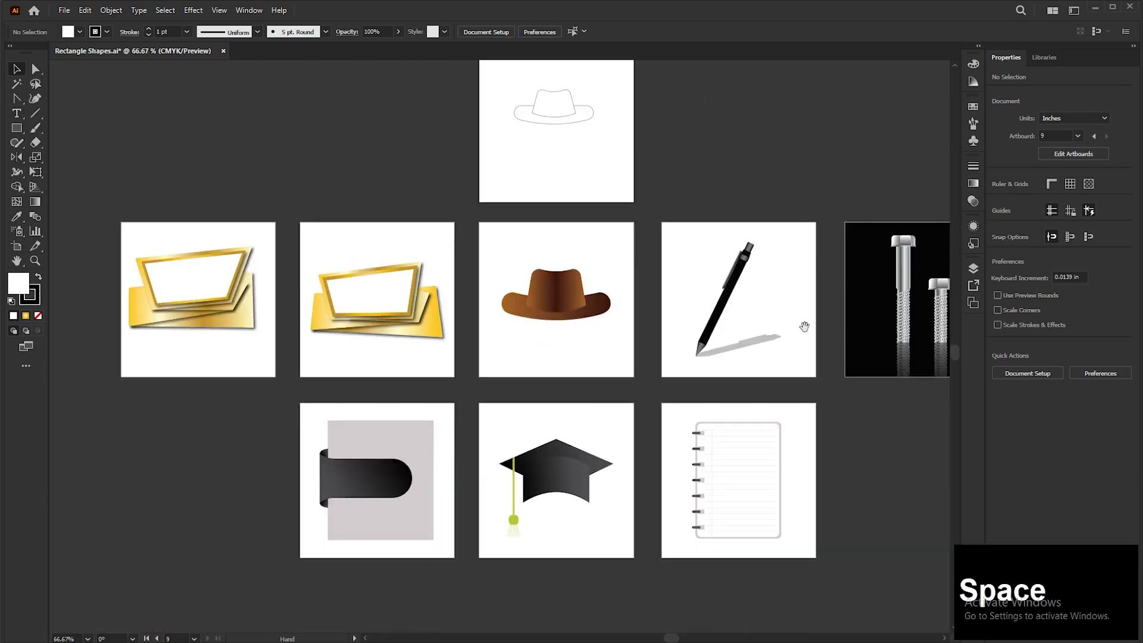
pyautogui.moveTo(799, 324); pyautogui.dragTo(423, 316)
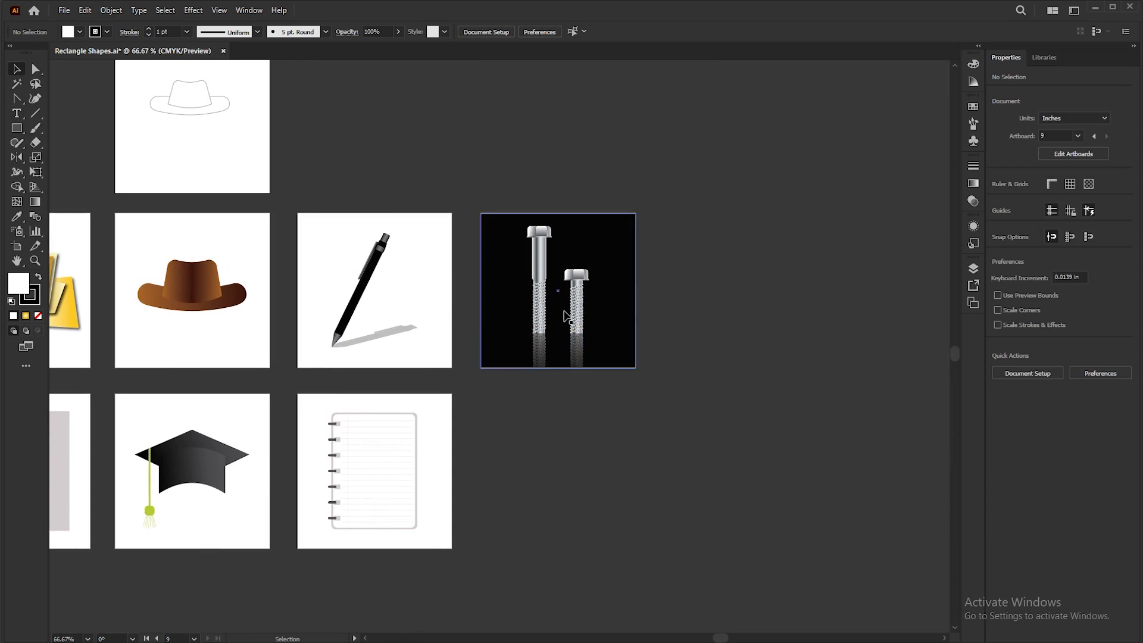
pyautogui.scroll(3, 562, 299)
pyautogui.press('space')
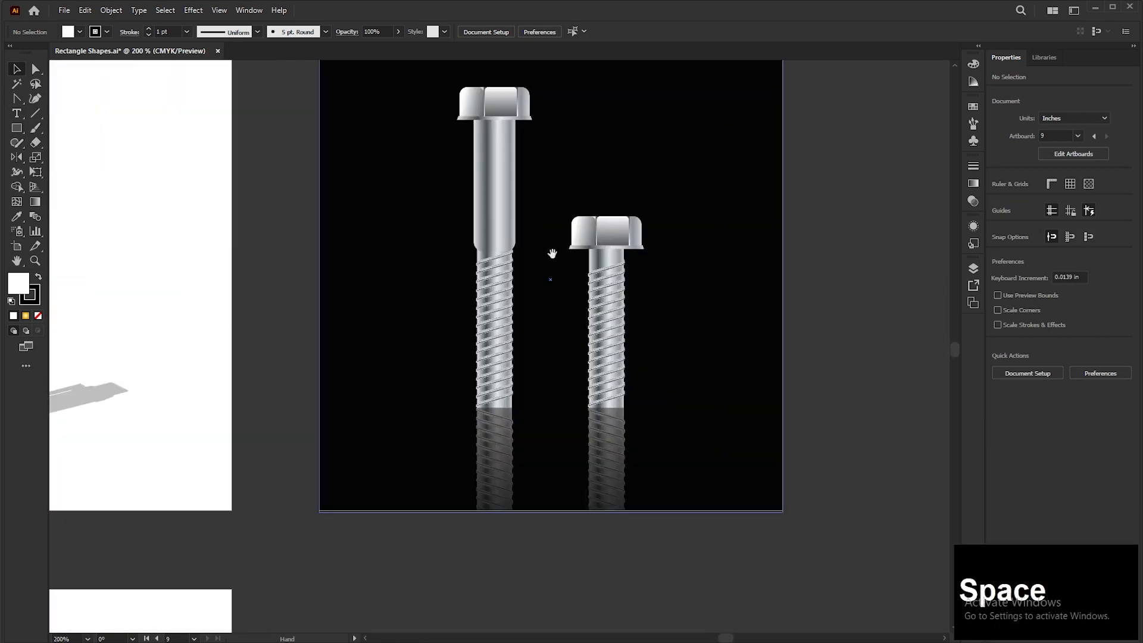
pyautogui.moveTo(551, 253); pyautogui.dragTo(540, 299)
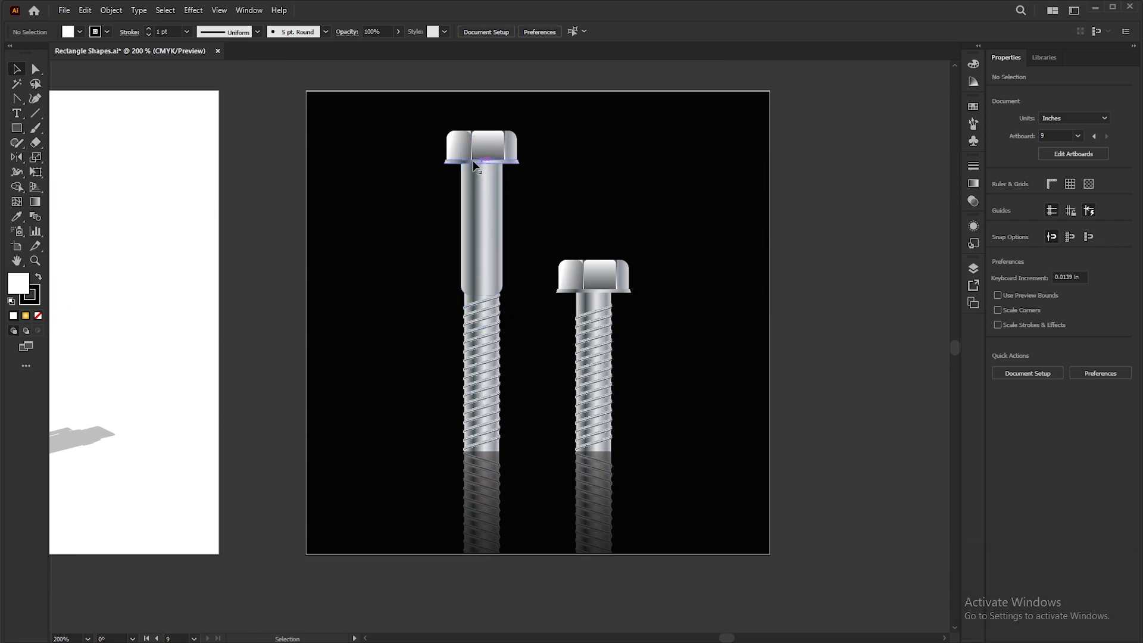
# Examine the black strap, graduation cap and spiral notebook illustrations and return to the overview of all artboards
pyautogui.scroll(-3, 757, 322)
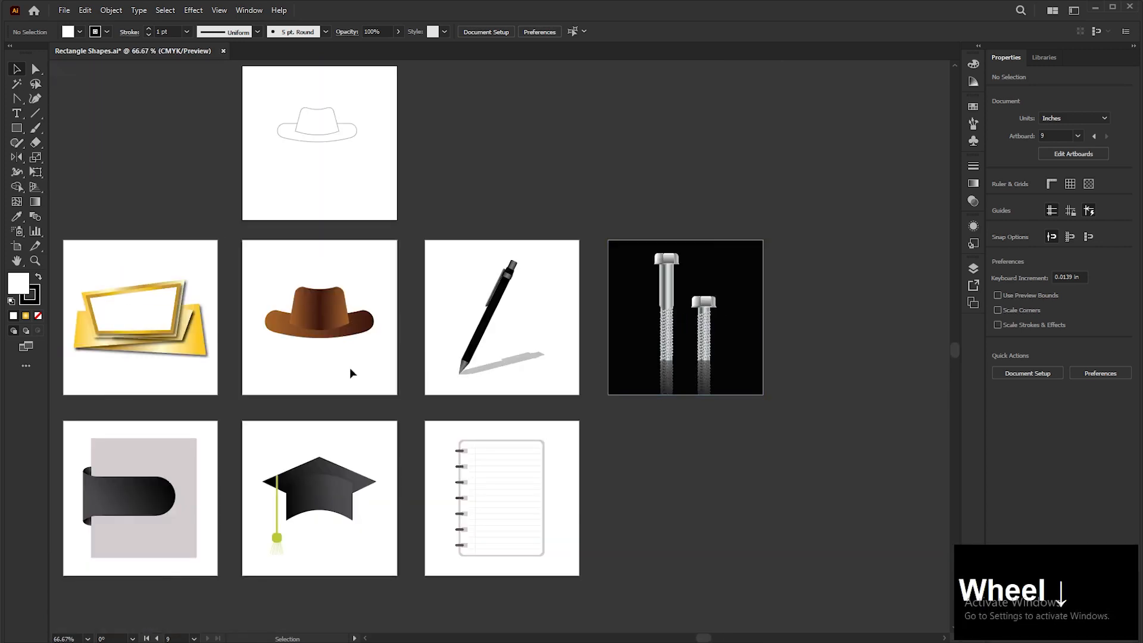
pyautogui.press('space')
pyautogui.click(313, 402)
pyautogui.moveTo(314, 402); pyautogui.dragTo(441, 370)
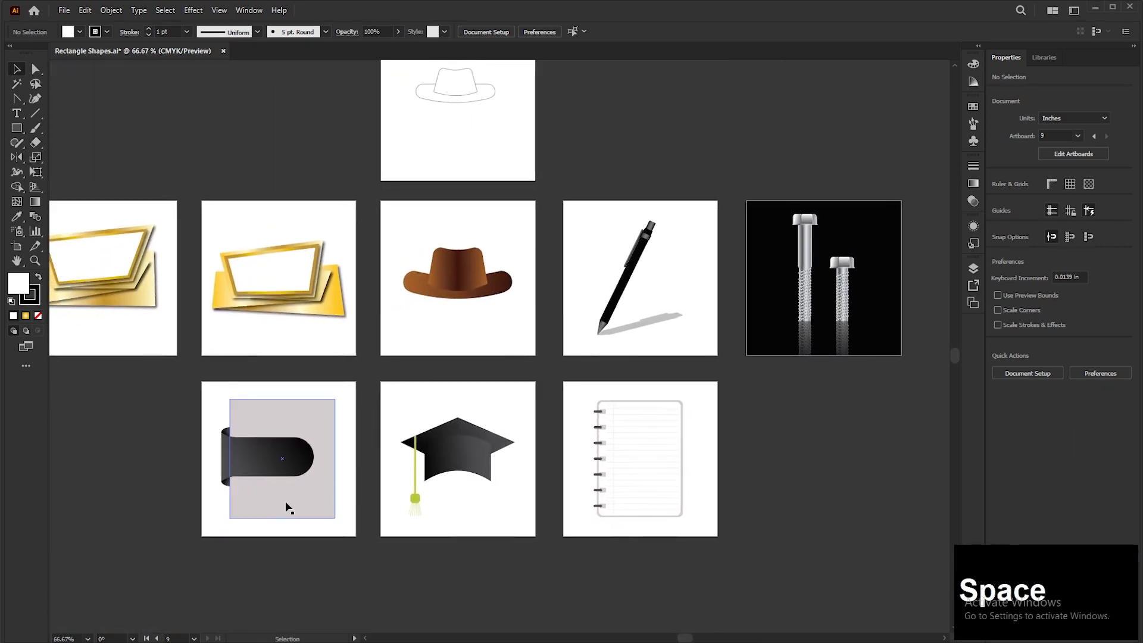
pyautogui.scroll(2, 276, 505)
pyautogui.scroll(-1, 352, 441)
pyautogui.press('space')
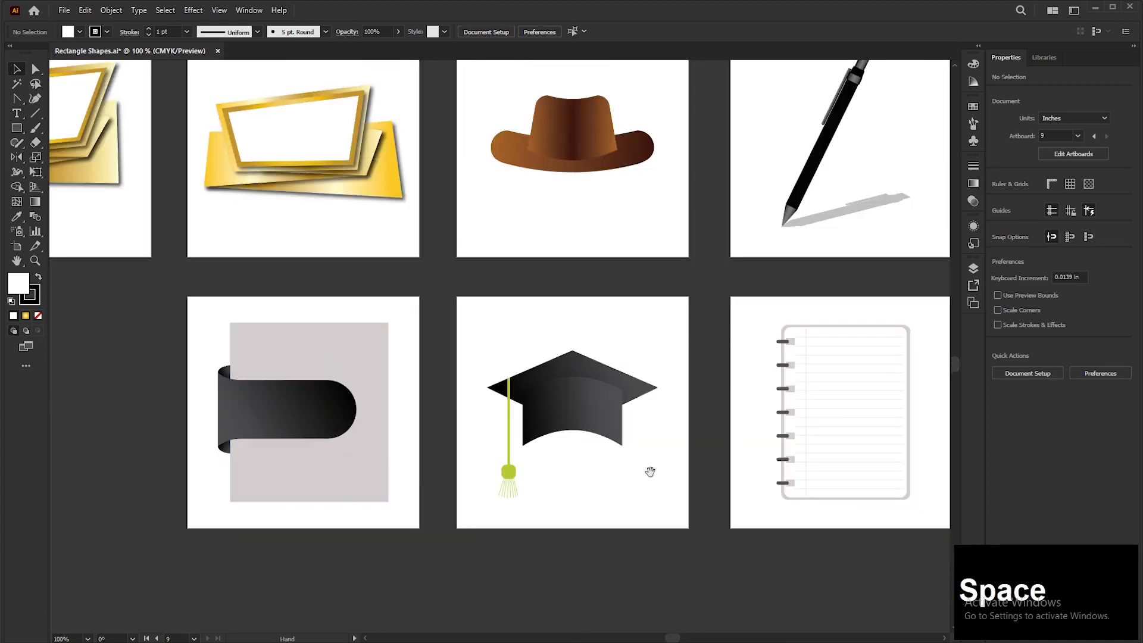
pyautogui.moveTo(650, 472); pyautogui.dragTo(440, 468)
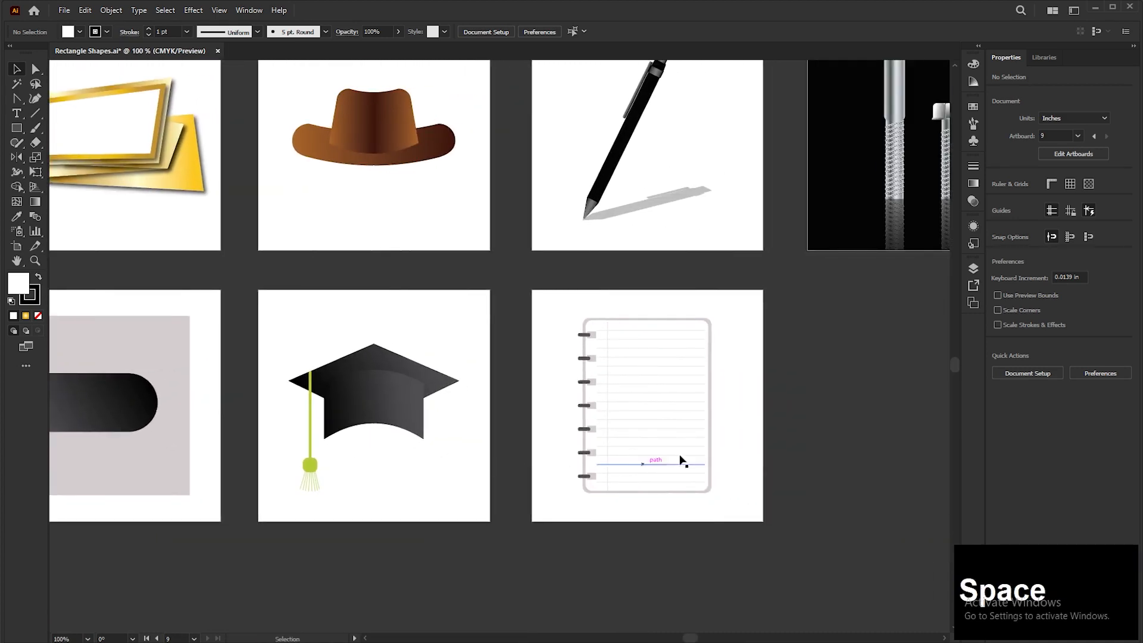
pyautogui.scroll(2, 732, 446)
pyautogui.scroll(-1, 732, 445)
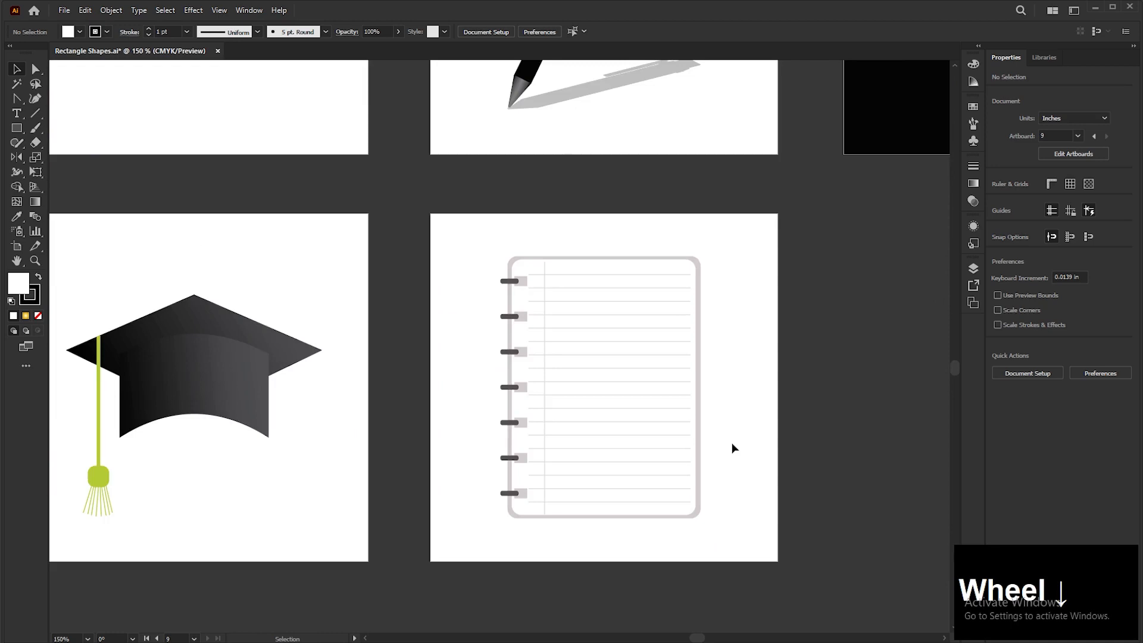
pyautogui.scroll(-2, 731, 441)
pyautogui.click(628, 357)
pyautogui.press('space')
pyautogui.moveTo(628, 356); pyautogui.dragTo(618, 444)
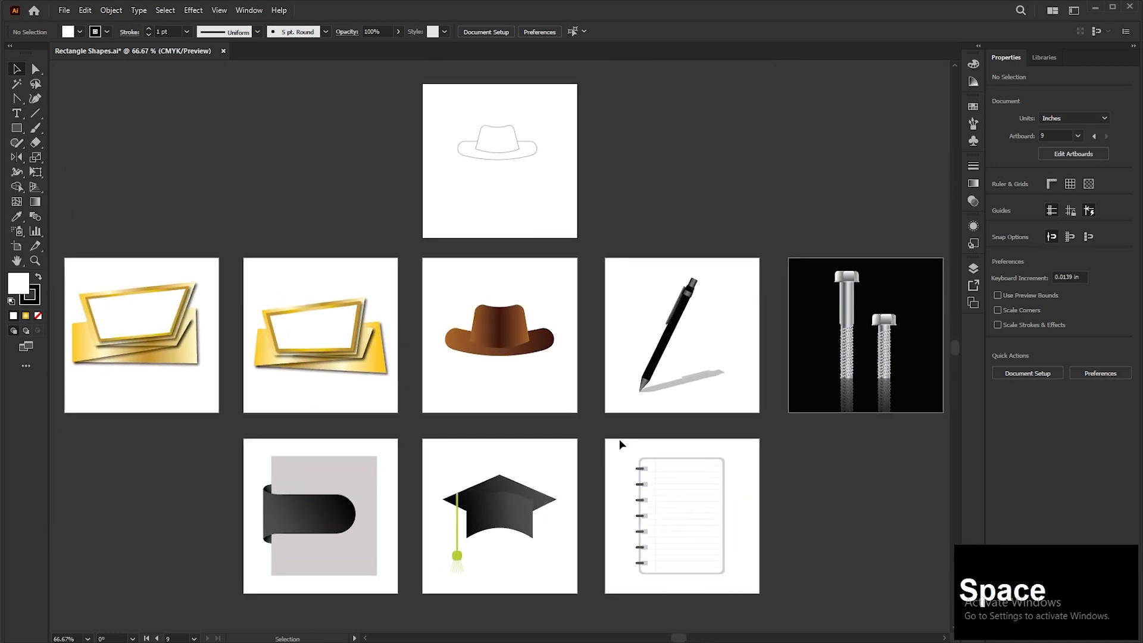